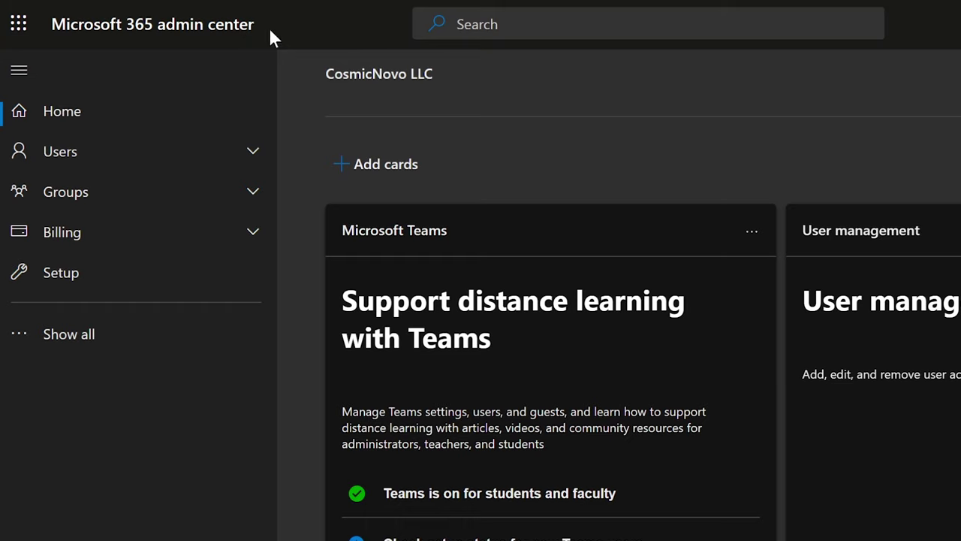
- Open the reset-password pane for the last user in the Active users list
{"action": "left_click", "coordinate": [80, 155]}
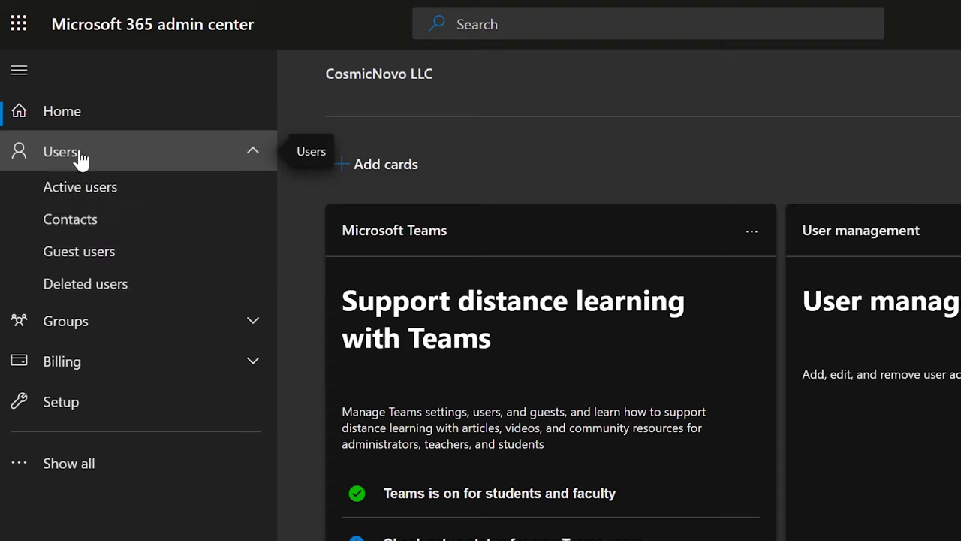
{"action": "left_click", "coordinate": [100, 193]}
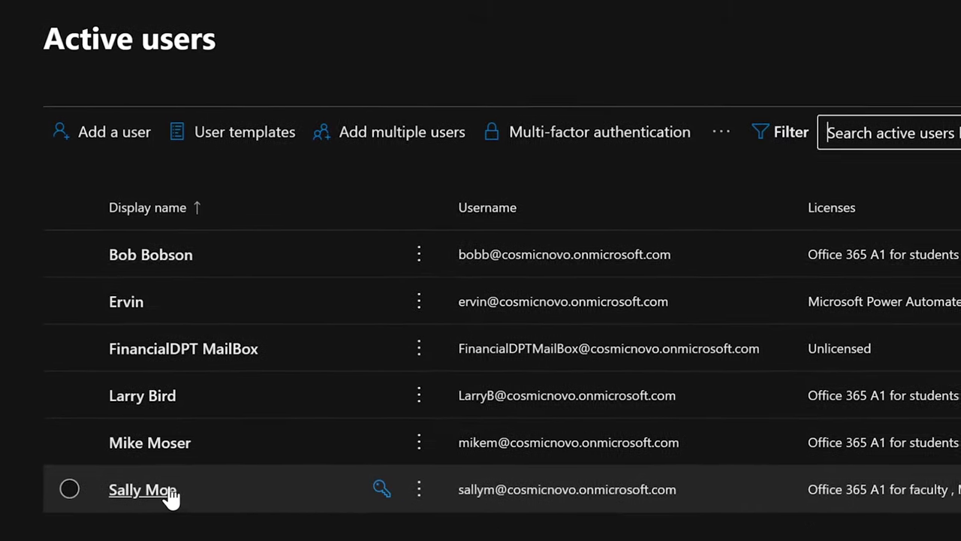
{"action": "left_click", "coordinate": [119, 486]}
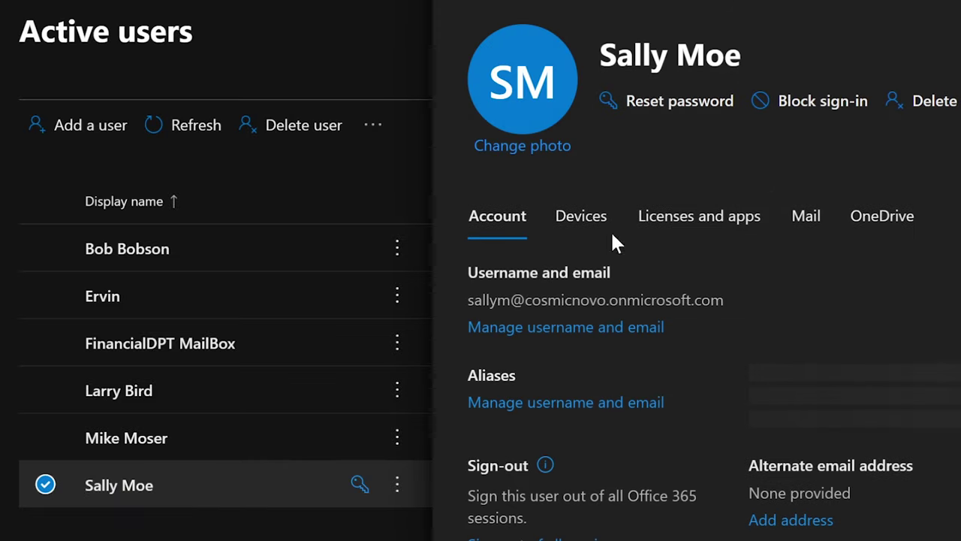
{"action": "left_click", "coordinate": [652, 102]}
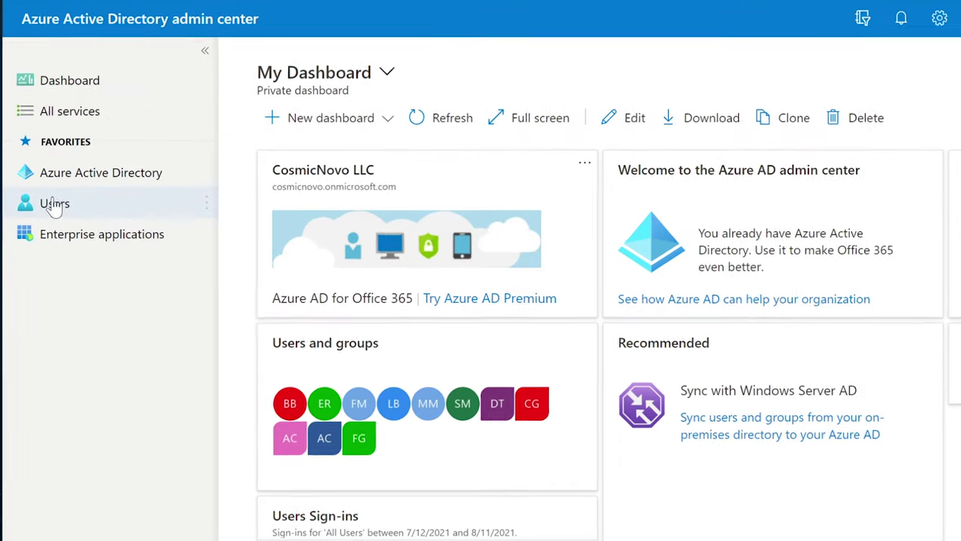
- Start a password reset for the same user from the Azure AD Users list
{"action": "left_click", "coordinate": [54, 204]}
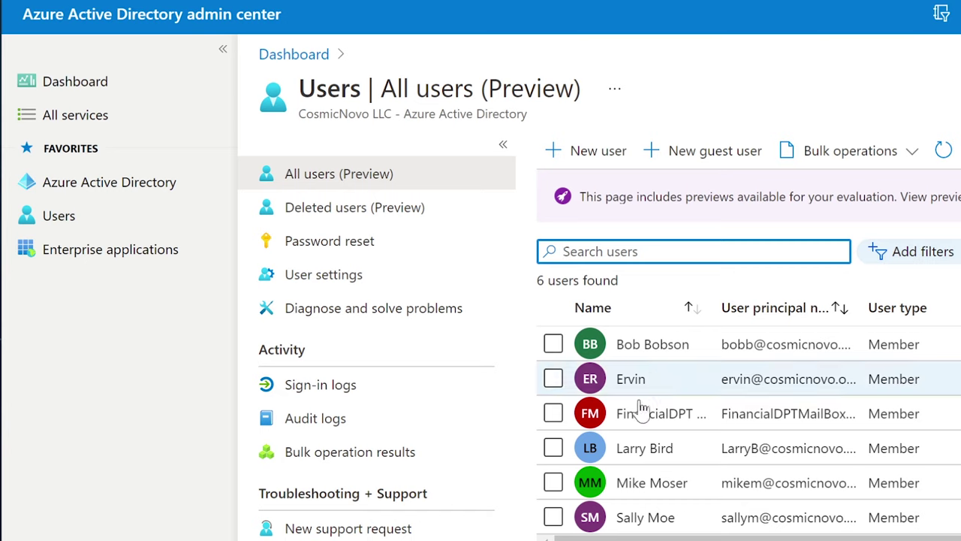
{"action": "left_click", "coordinate": [640, 520]}
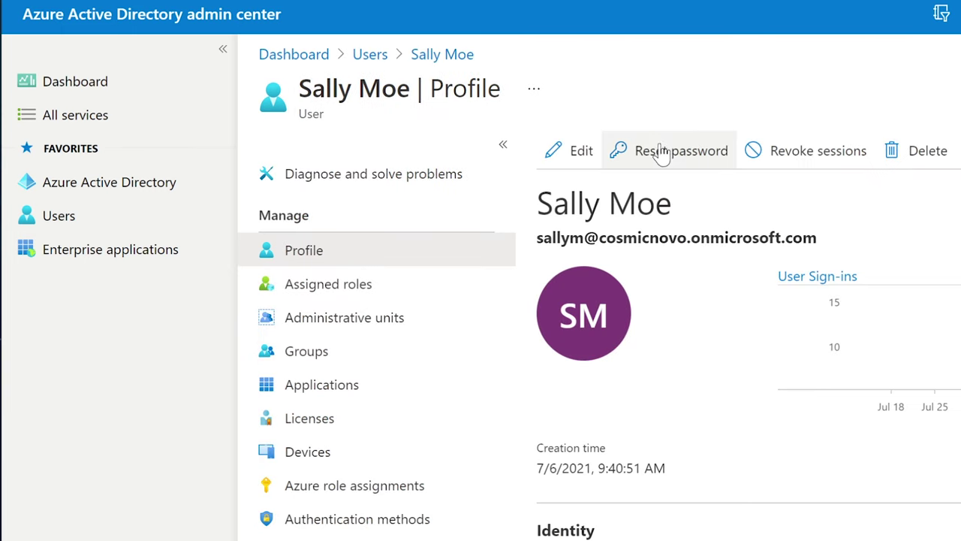
{"action": "left_click", "coordinate": [578, 147]}
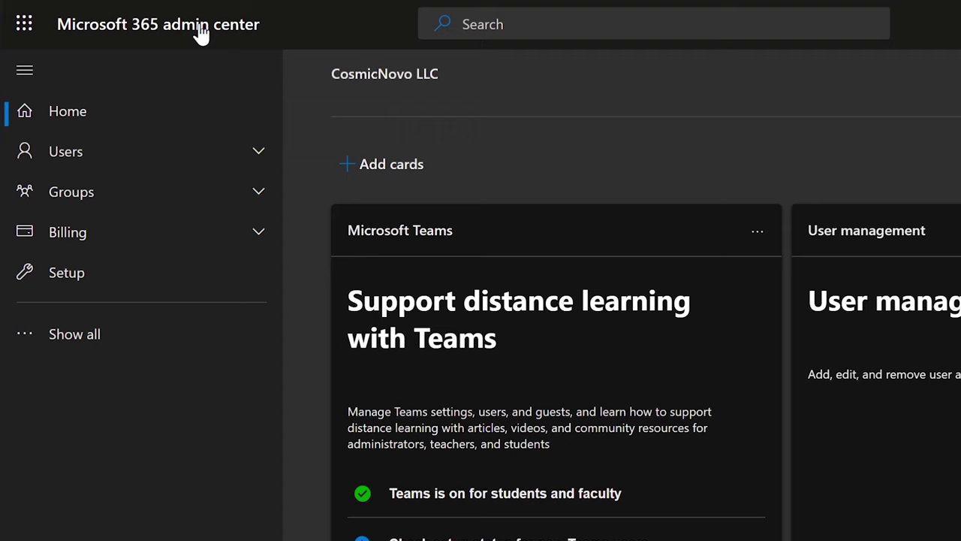
- Create a link to the user's OneDrive files and open her My files list
{"action": "left_click", "coordinate": [113, 151]}
{"action": "left_click", "coordinate": [105, 194]}
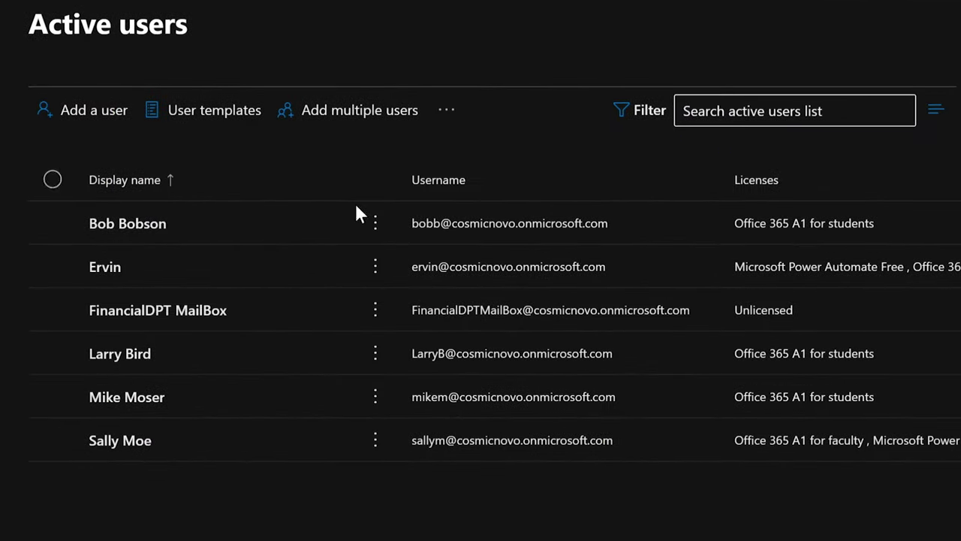
{"action": "left_click", "coordinate": [120, 441]}
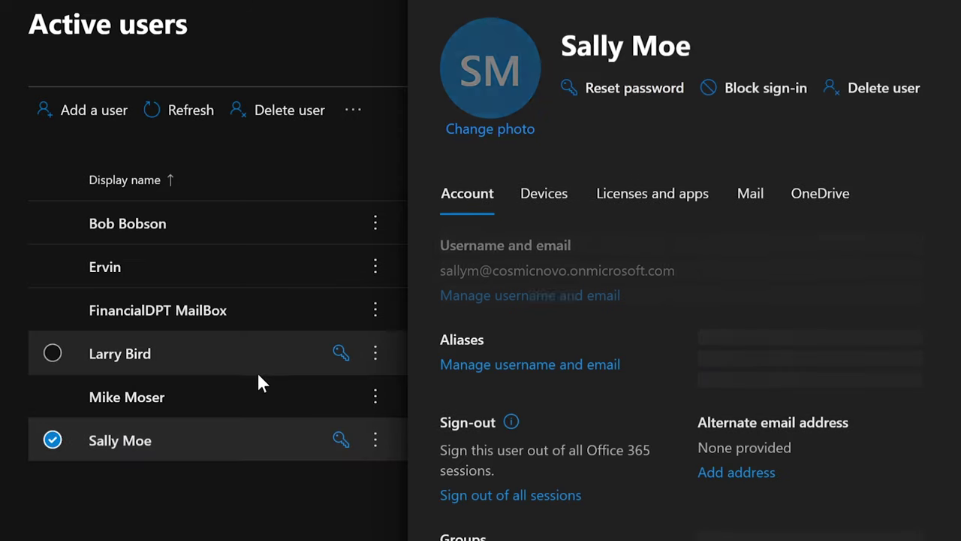
{"action": "left_click", "coordinate": [817, 201]}
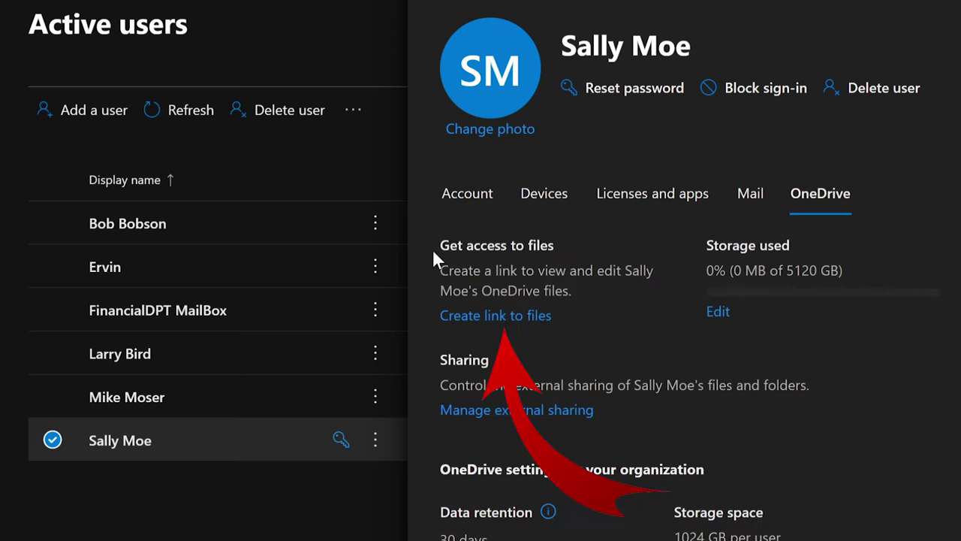
{"action": "left_click", "coordinate": [487, 322]}
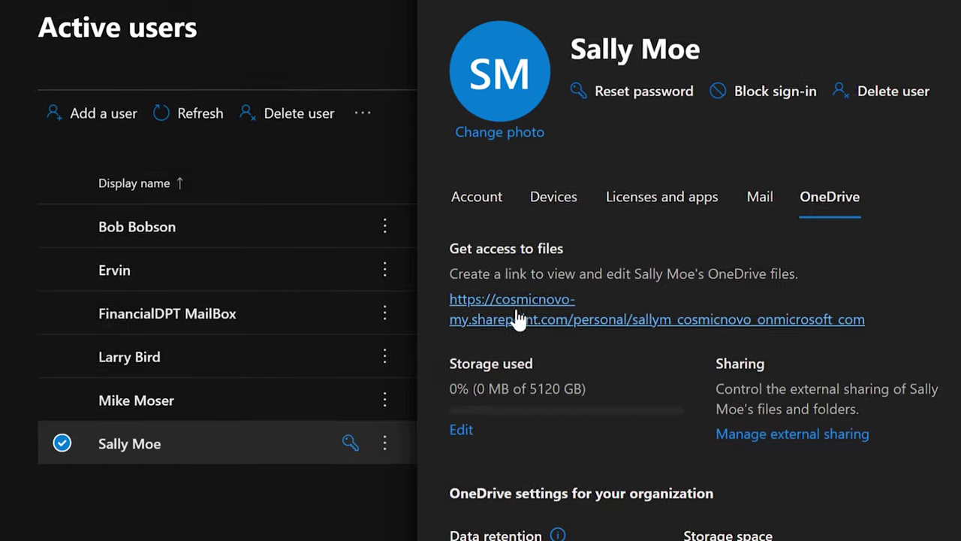
{"action": "left_click", "coordinate": [518, 318]}
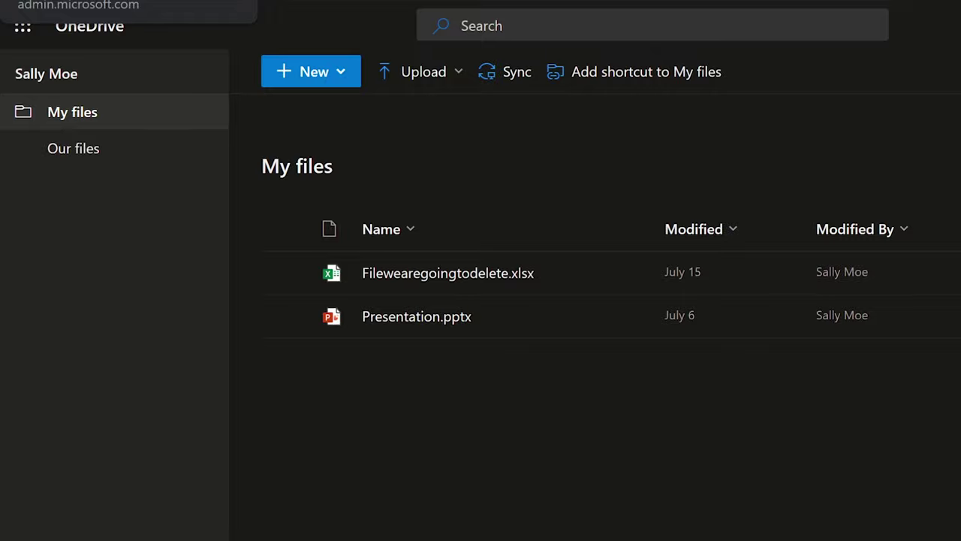
- Check the user's OneDrive recycle bin and second-stage recycle bin for deleted files
{"action": "key", "text": "ctrl+shift+Tab"}
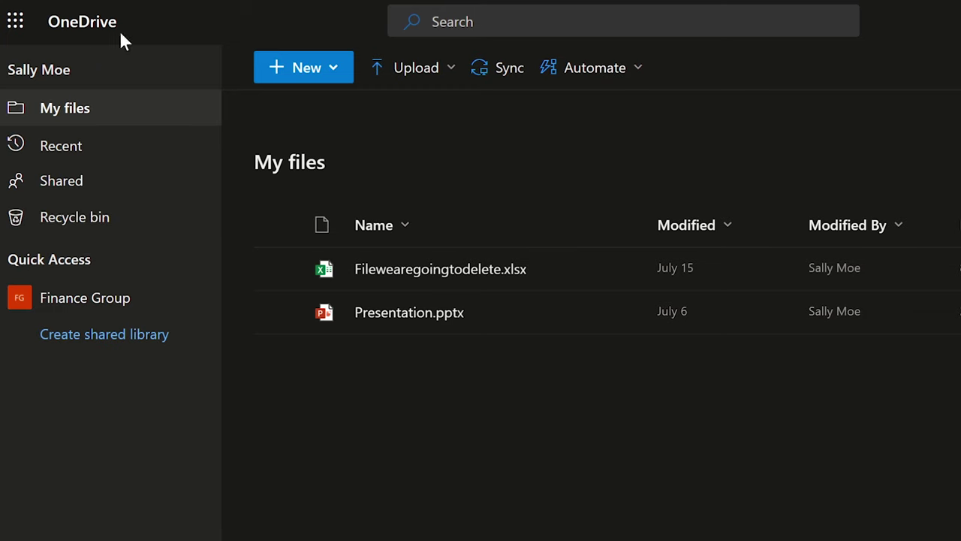
{"action": "left_click", "coordinate": [79, 219]}
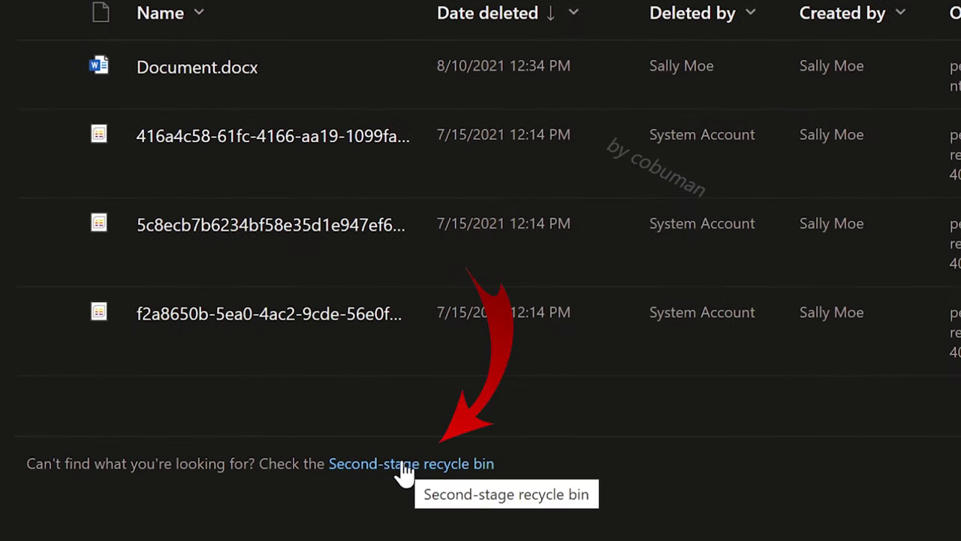
{"action": "left_click", "coordinate": [413, 473]}
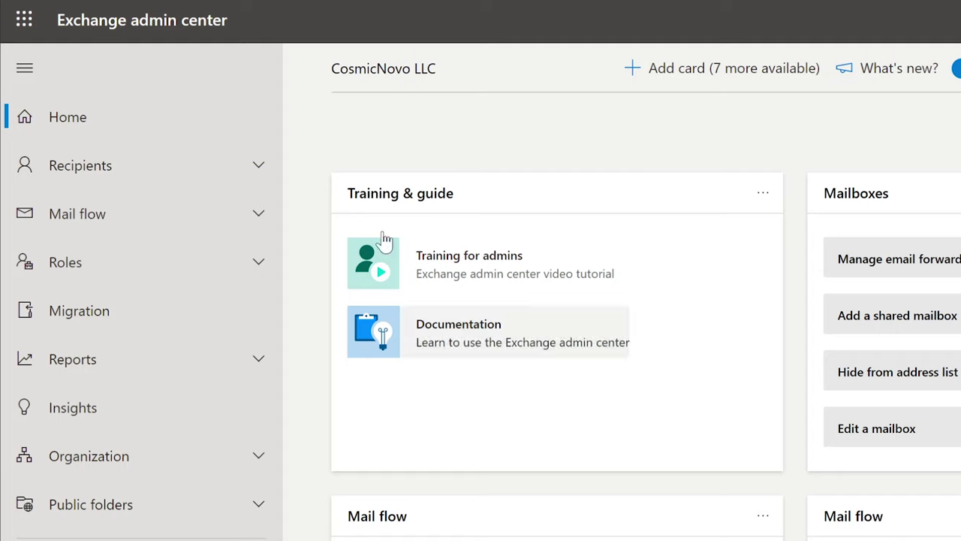
- Open the Message trace page under Mail flow
{"action": "left_click_drag", "start_coordinate": [225, 22], "coordinate": [53, 25]}
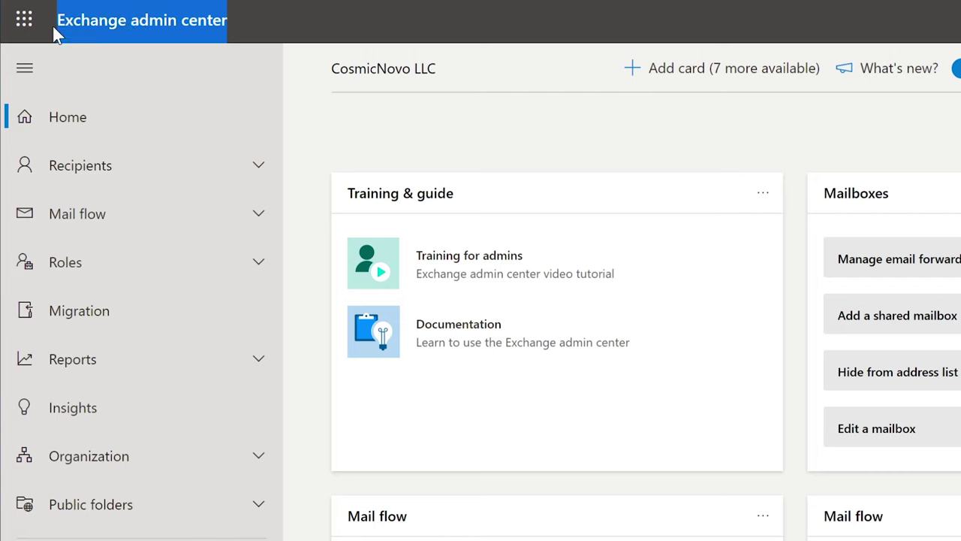
{"action": "left_click", "coordinate": [132, 217]}
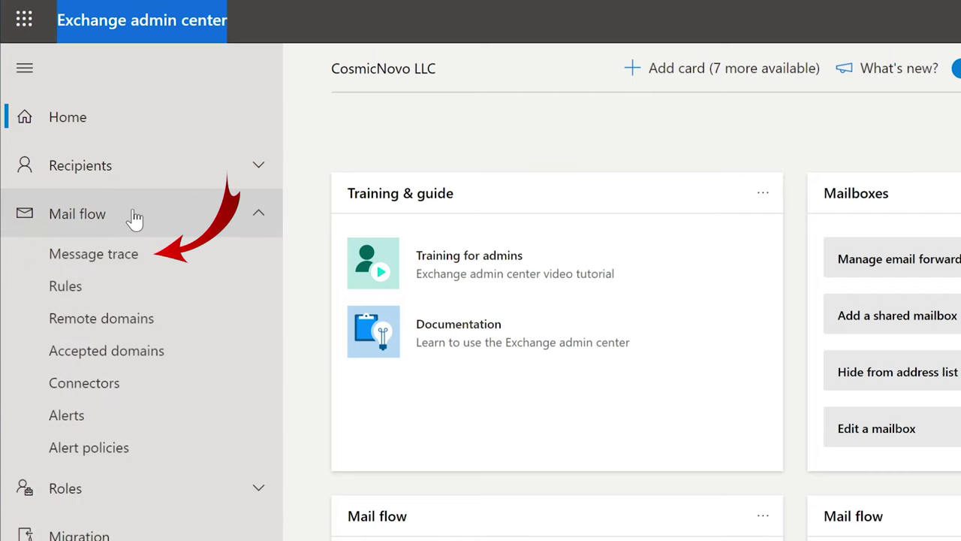
{"action": "left_click", "coordinate": [120, 263]}
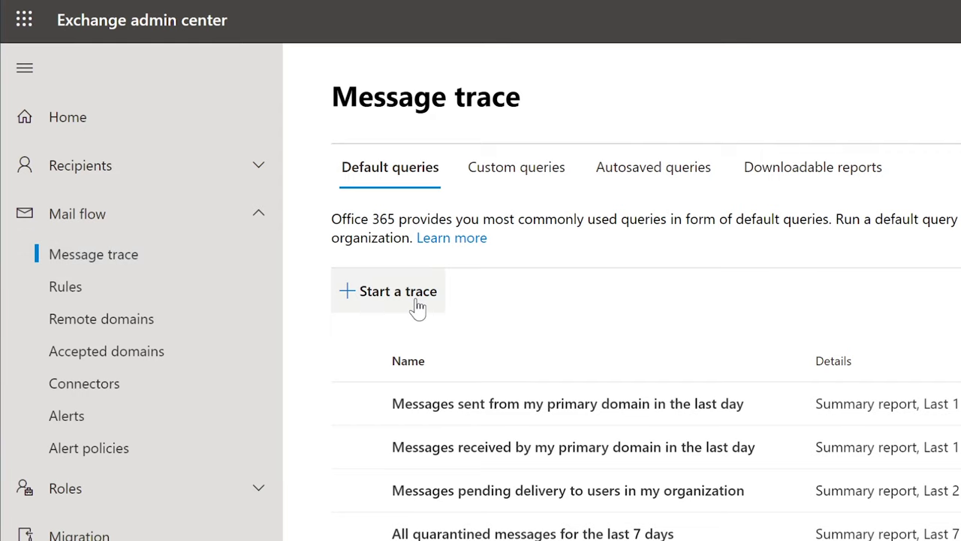
- Trace mail sent by the user over the last 10 days
{"action": "left_click", "coordinate": [391, 297]}
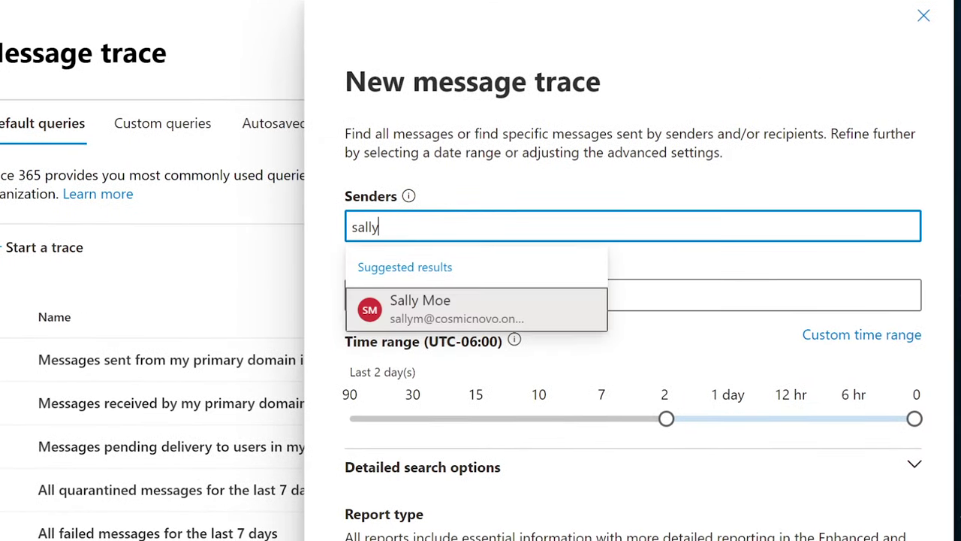
{"action": "left_click", "coordinate": [448, 311]}
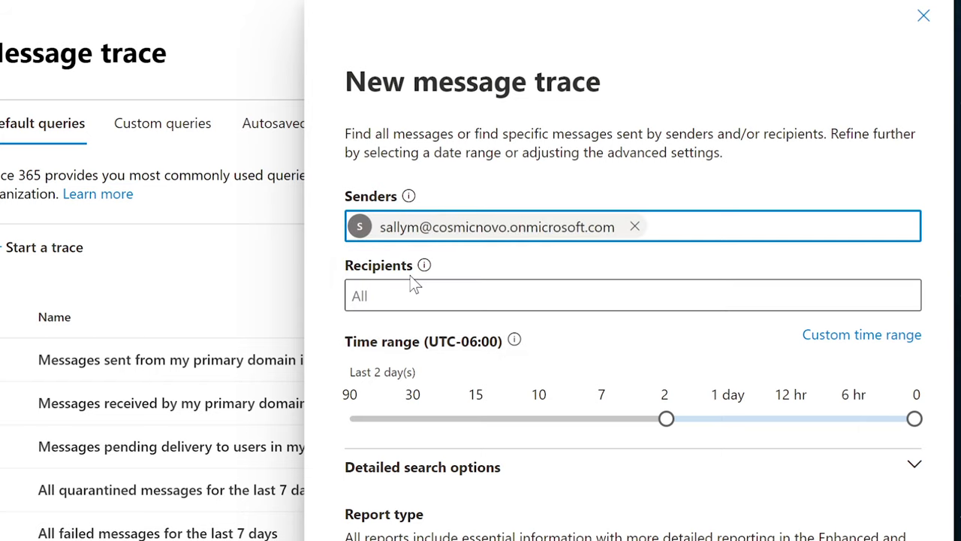
{"action": "left_click", "coordinate": [665, 419]}
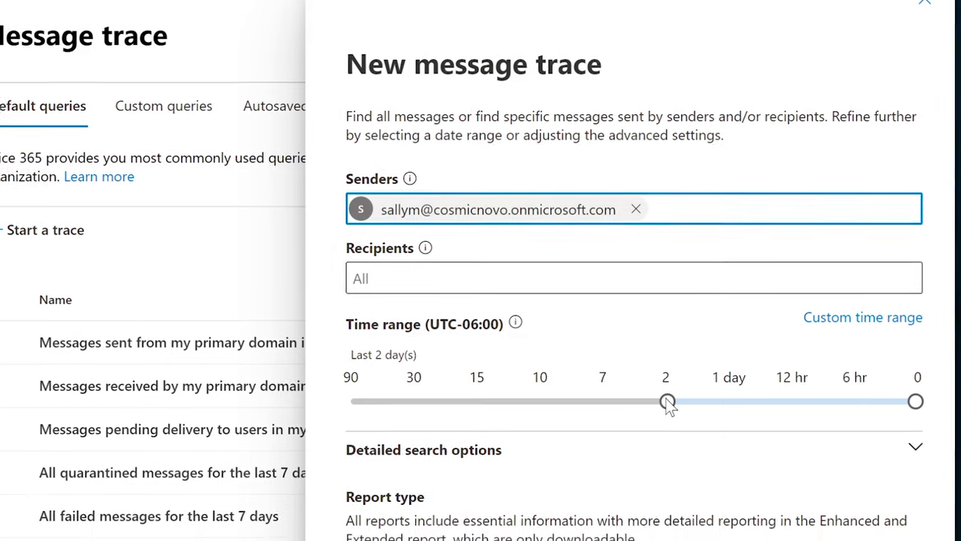
{"action": "left_click_drag", "start_coordinate": [655, 299], "coordinate": [551, 304]}
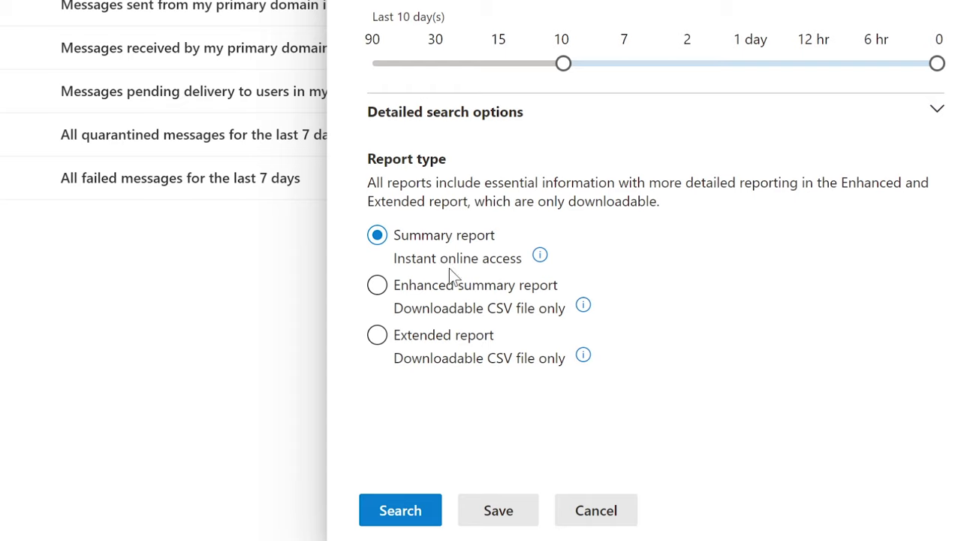
{"action": "left_click", "coordinate": [400, 509]}
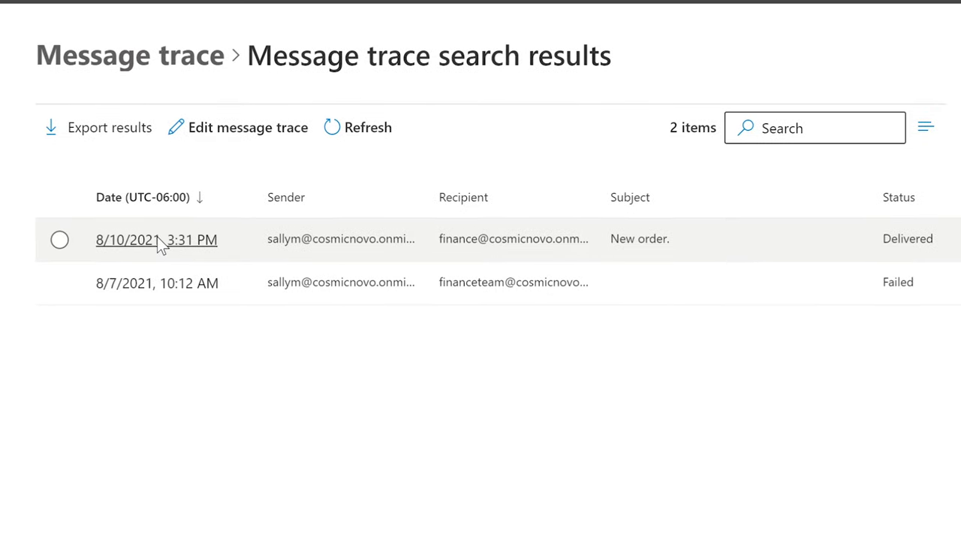
- Review the New order. message's Received, Processed and Delivered stages
{"action": "left_click", "coordinate": [157, 239]}
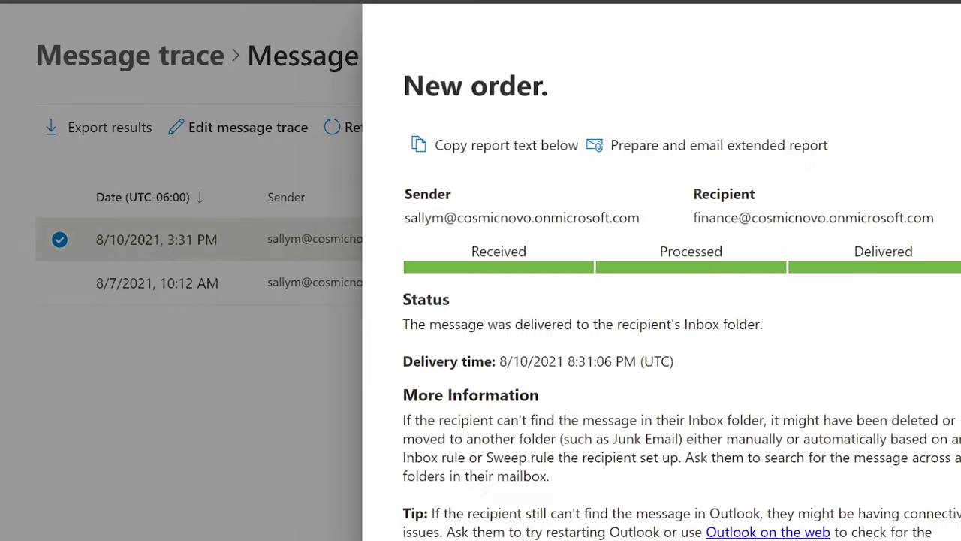
{"action": "left_click_drag", "start_coordinate": [473, 255], "coordinate": [566, 255]}
{"action": "left_click_drag", "start_coordinate": [659, 253], "coordinate": [758, 267]}
{"action": "left_click_drag", "start_coordinate": [853, 253], "coordinate": [924, 253]}
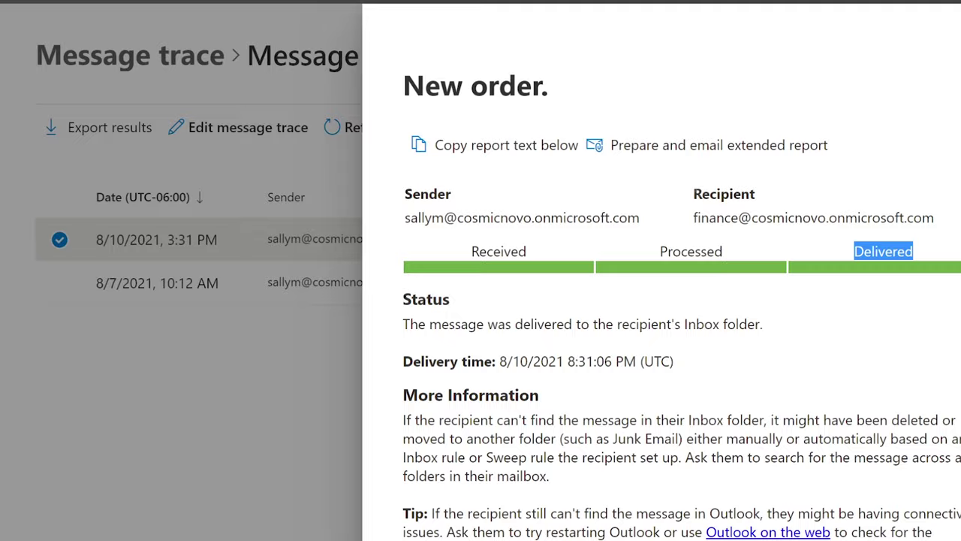
{"action": "left_click", "coordinate": [191, 224]}
- View the failed 8/7/2021 message's Not delivered details
{"action": "left_click", "coordinate": [150, 285]}
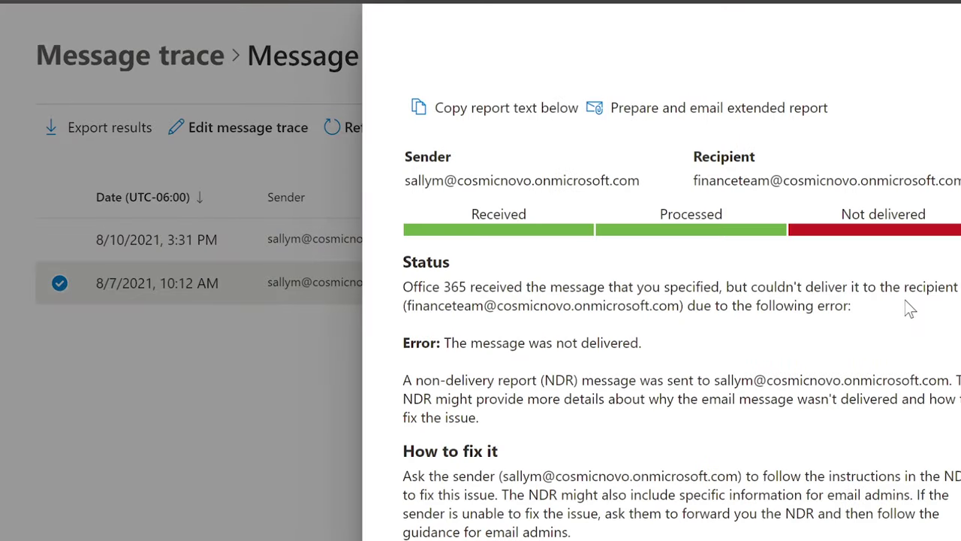
{"action": "left_click_drag", "start_coordinate": [824, 208], "coordinate": [943, 232]}
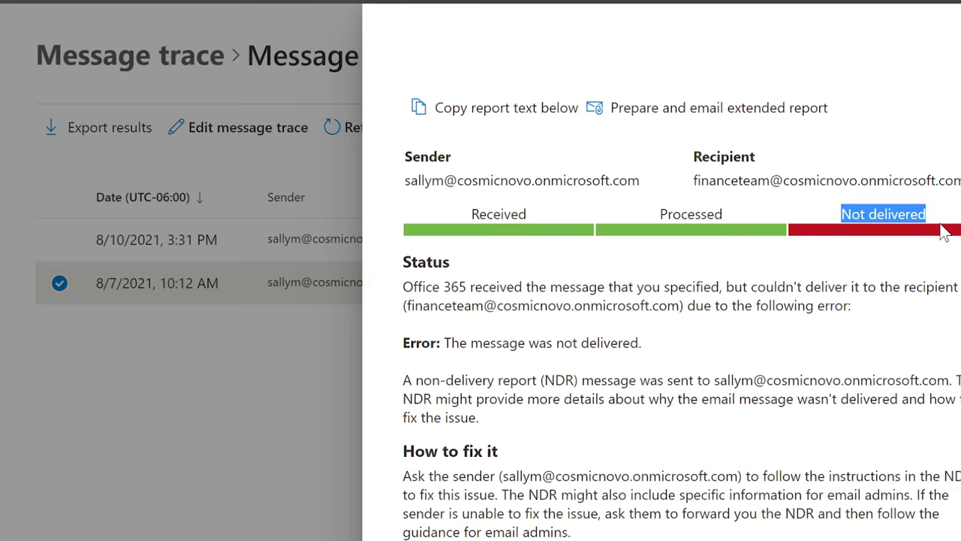
{"action": "left_click", "coordinate": [910, 268]}
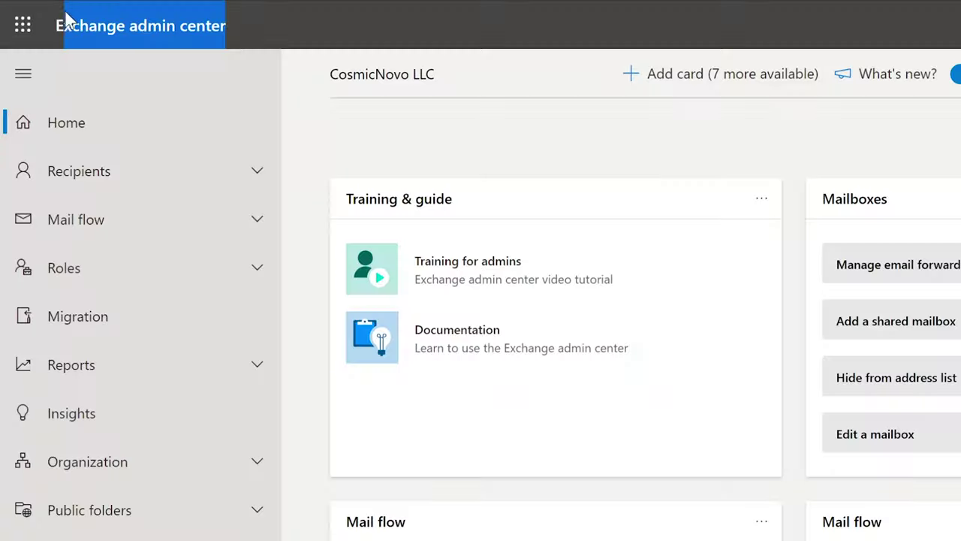
- Show the Microsoft 365 groups under Recipients, discarding a started new group
{"action": "left_click", "coordinate": [98, 172]}
{"action": "left_click", "coordinate": [87, 250]}
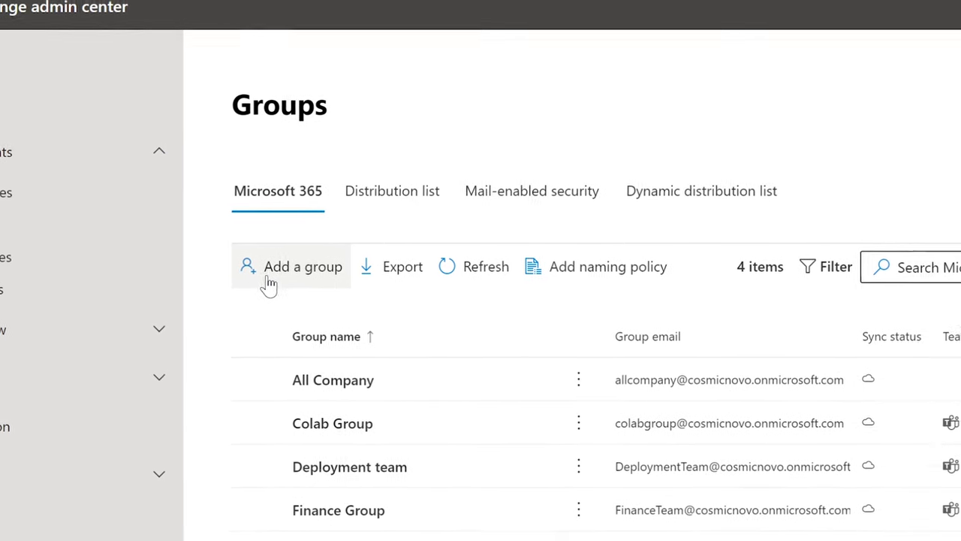
{"action": "left_click", "coordinate": [270, 279]}
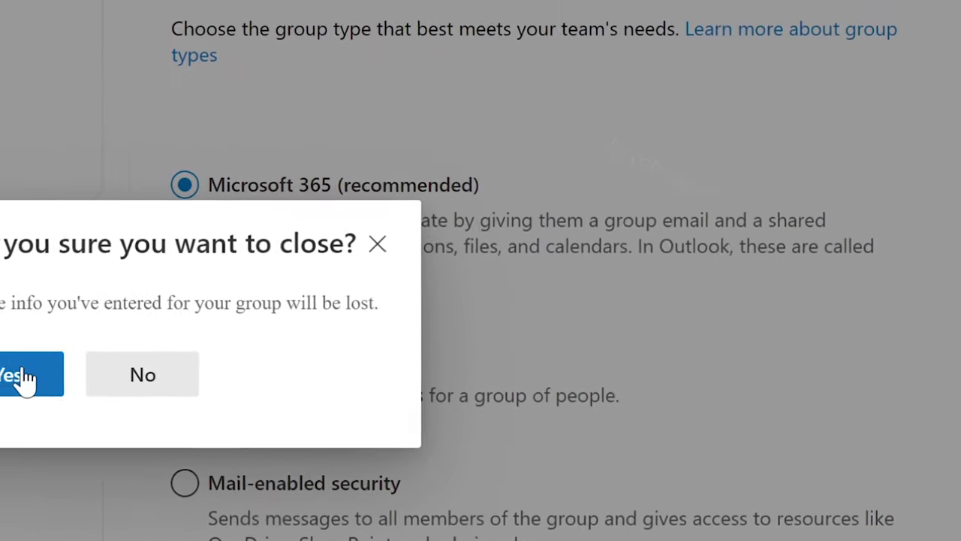
{"action": "left_click", "coordinate": [80, 391]}
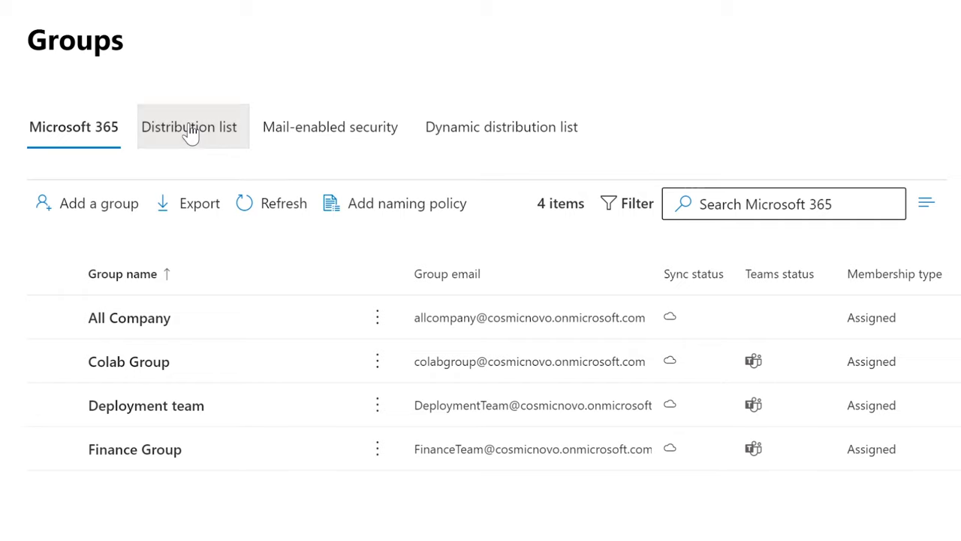
- Open ActualFinanceGroupDistro from the Distribution list tab and highlight its primary email address
{"action": "left_click", "coordinate": [190, 129]}
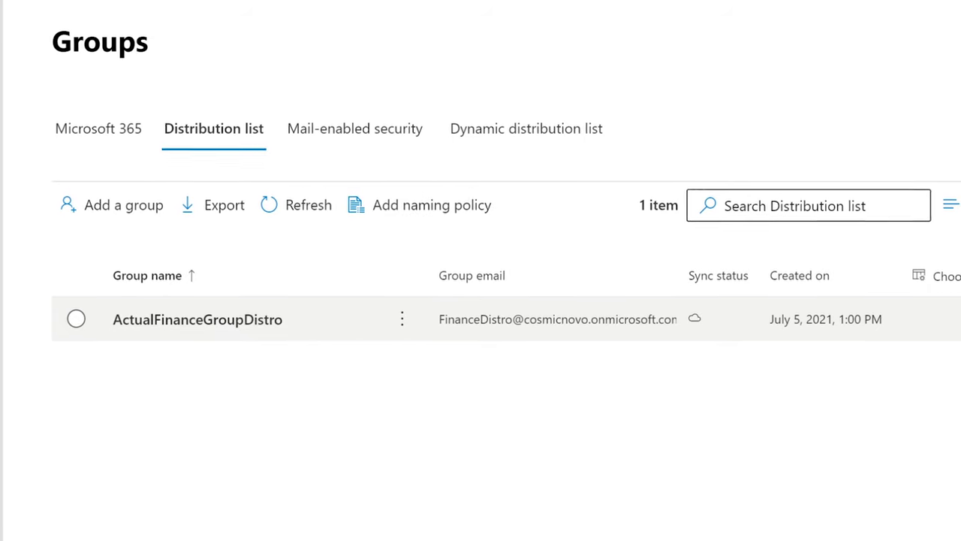
{"action": "left_click_drag", "start_coordinate": [438, 320], "coordinate": [673, 328]}
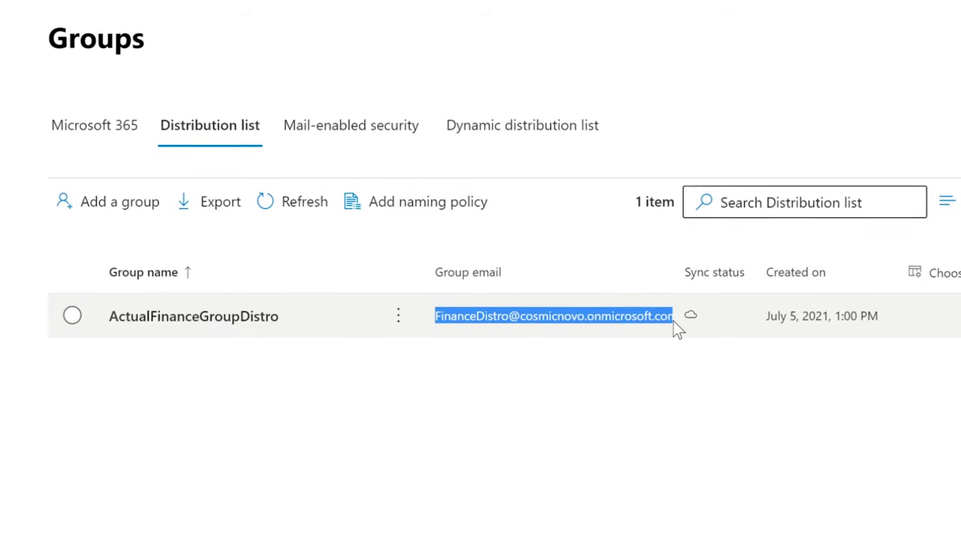
{"action": "left_click", "coordinate": [674, 328]}
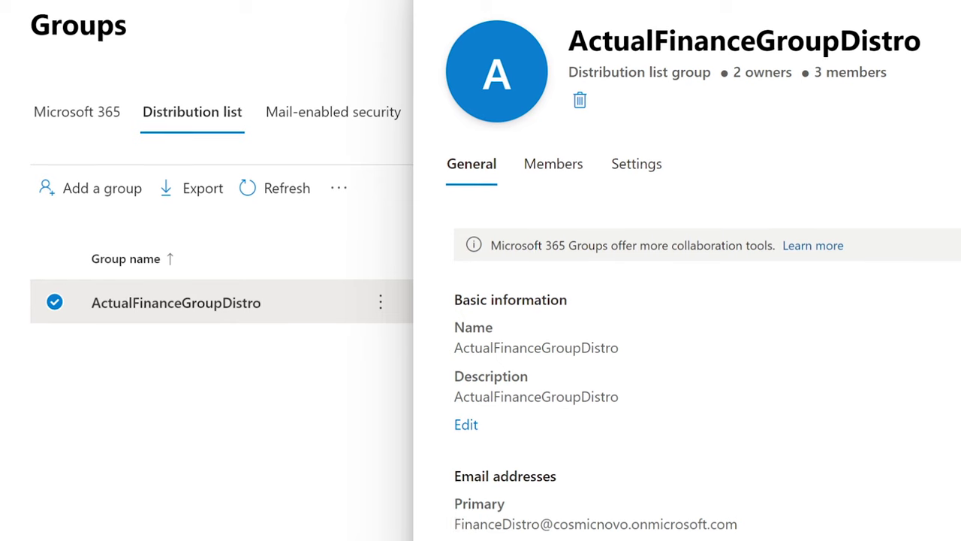
{"action": "left_click_drag", "start_coordinate": [454, 526], "coordinate": [737, 525]}
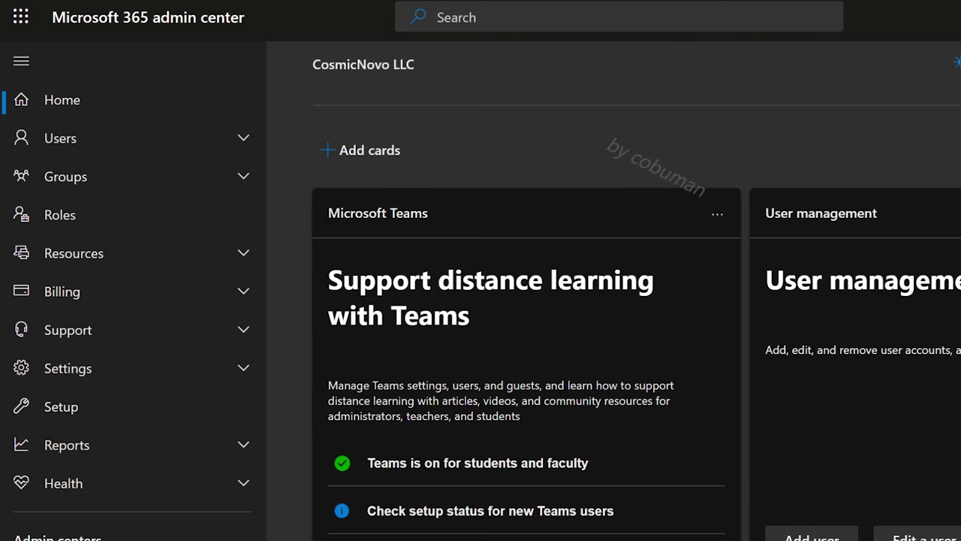
- View the last active user's two assigned licenses on the Licenses and apps tab
{"action": "left_click_drag", "start_coordinate": [249, 18], "coordinate": [51, 15]}
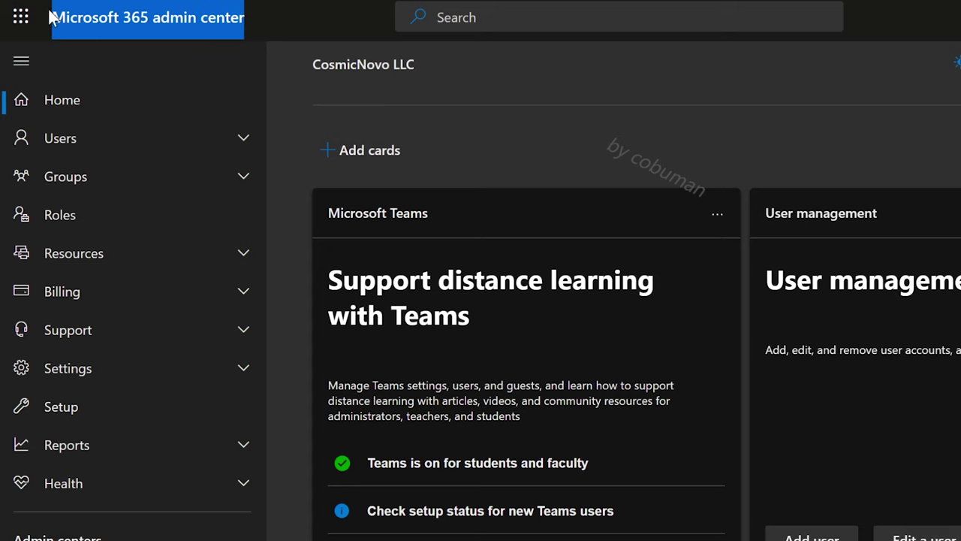
{"action": "left_click", "coordinate": [75, 141]}
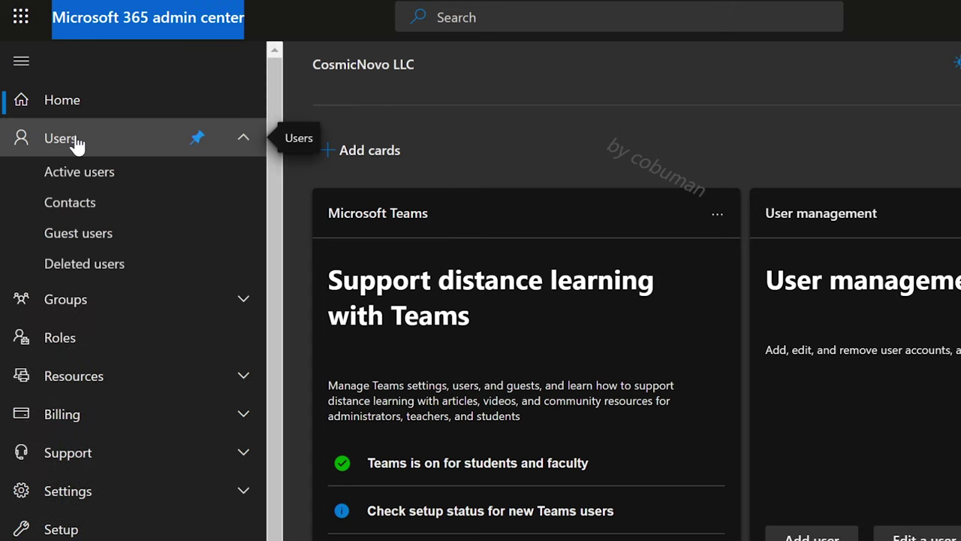
{"action": "left_click", "coordinate": [109, 185]}
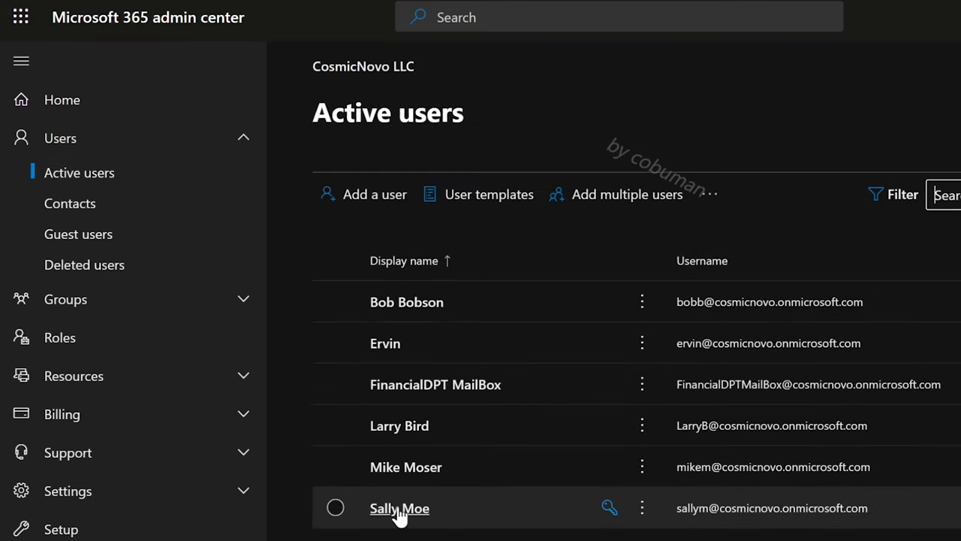
{"action": "left_click", "coordinate": [399, 509]}
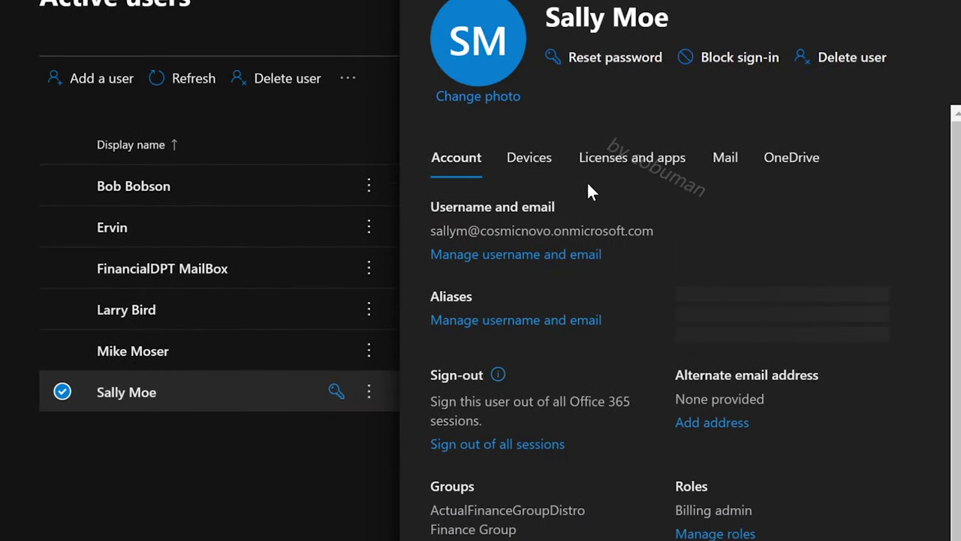
{"action": "left_click", "coordinate": [628, 169]}
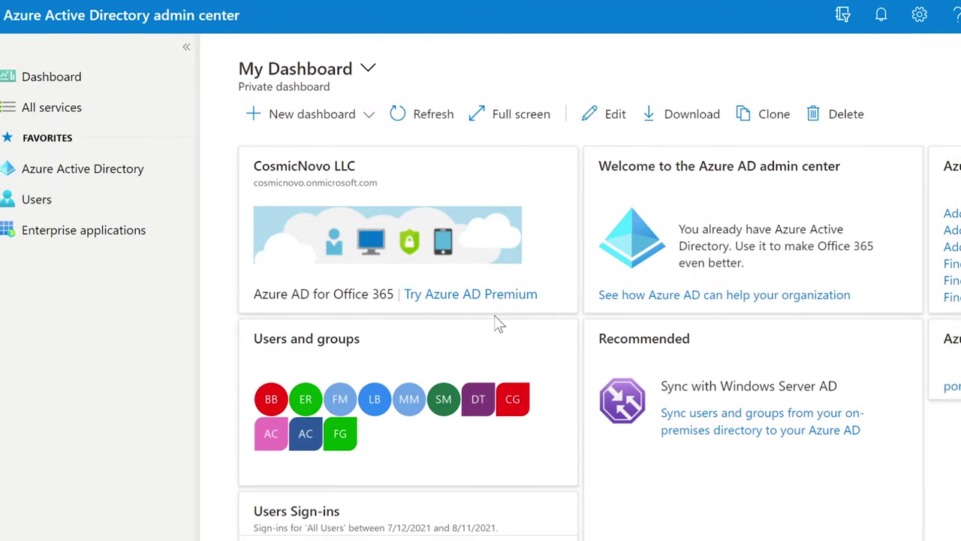
- Open the Licenses page of the last user in Azure AD's all-users list
{"action": "left_click", "coordinate": [43, 207]}
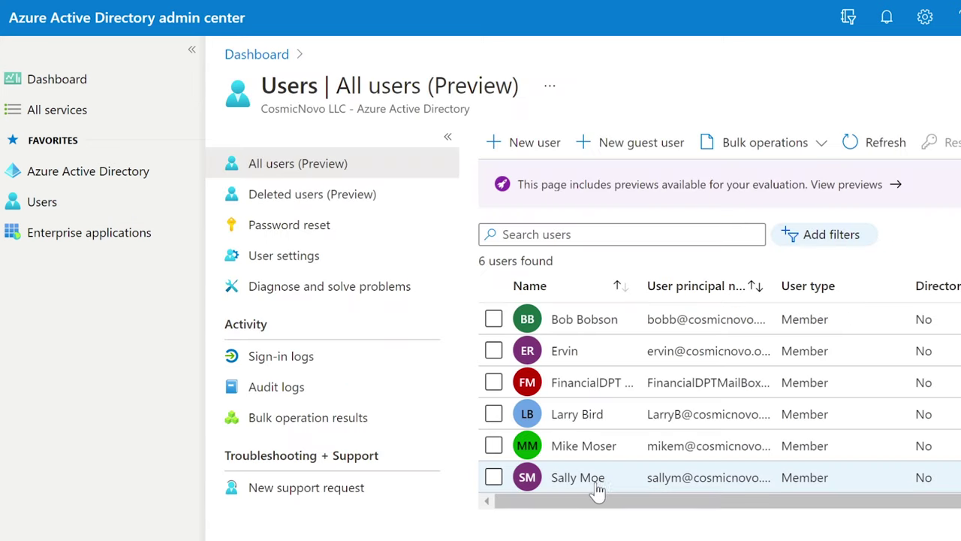
{"action": "left_click", "coordinate": [584, 477]}
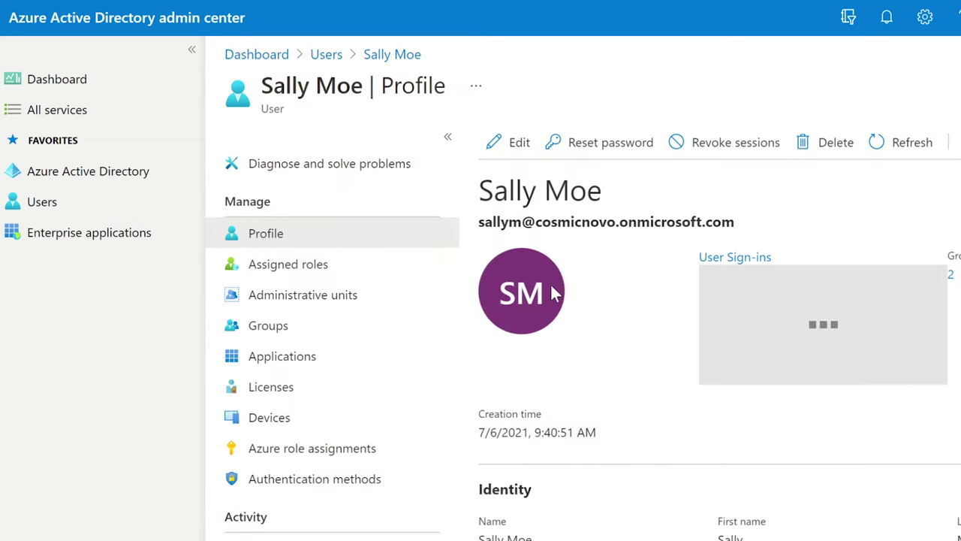
{"action": "left_click", "coordinate": [273, 393]}
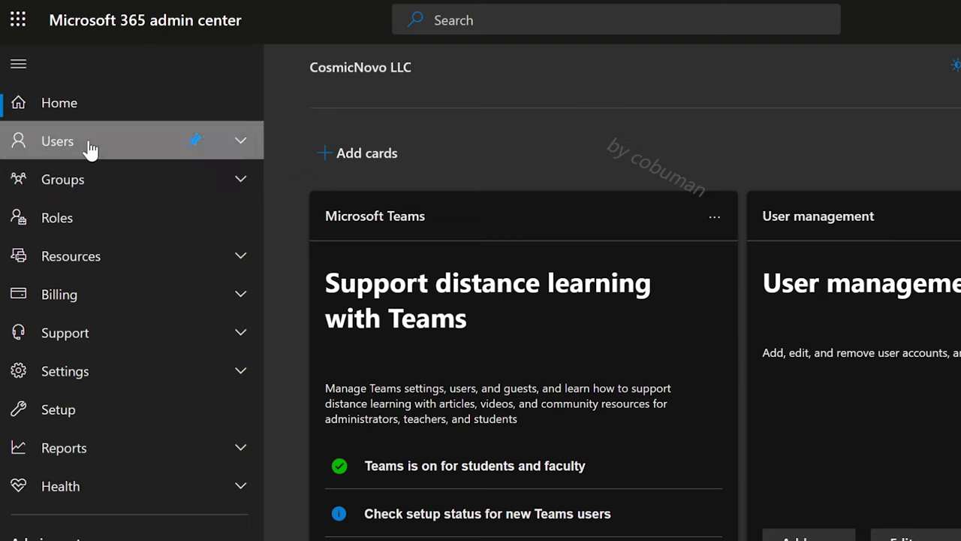
- Open the last listed active user's Licenses and apps tab and expand the Apps list
{"action": "left_click", "coordinate": [90, 144]}
{"action": "left_click", "coordinate": [99, 178]}
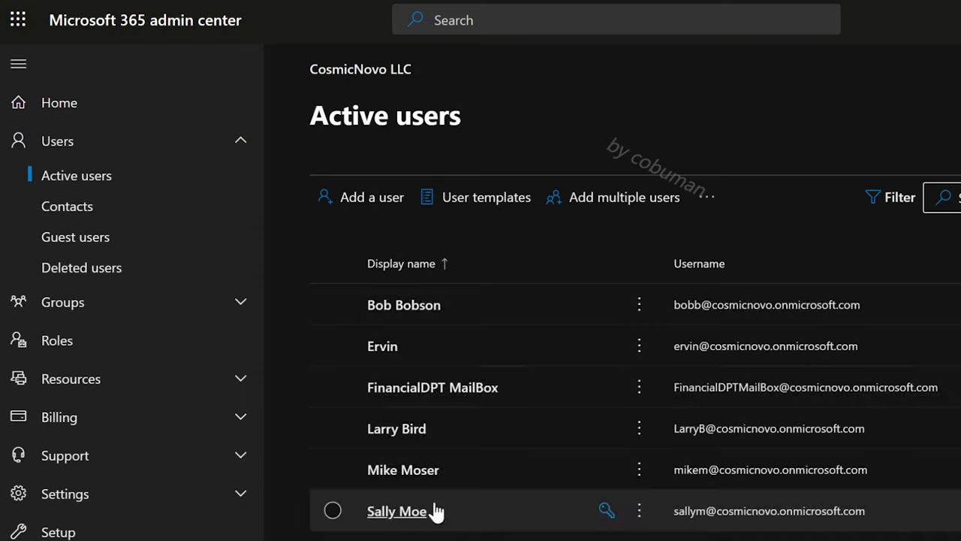
{"action": "left_click", "coordinate": [398, 511]}
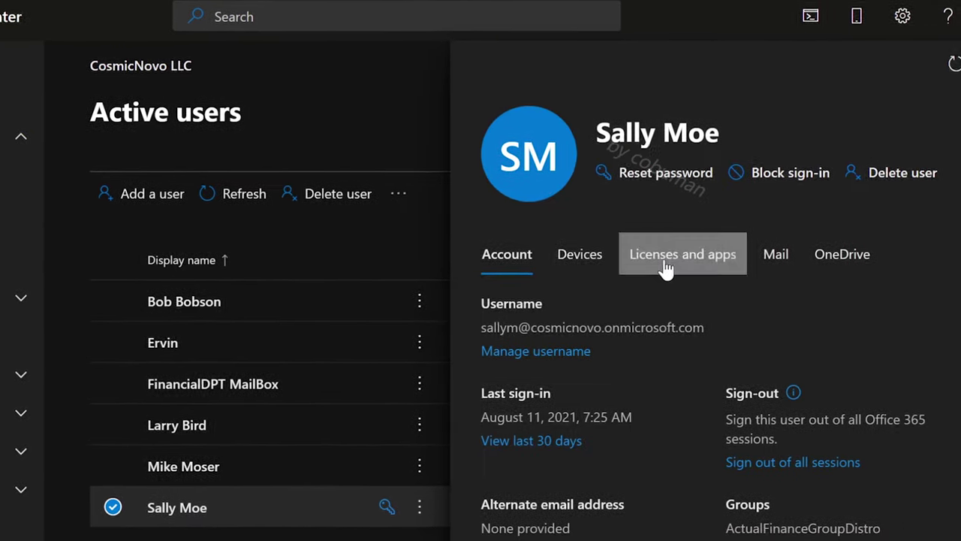
{"action": "left_click", "coordinate": [781, 267]}
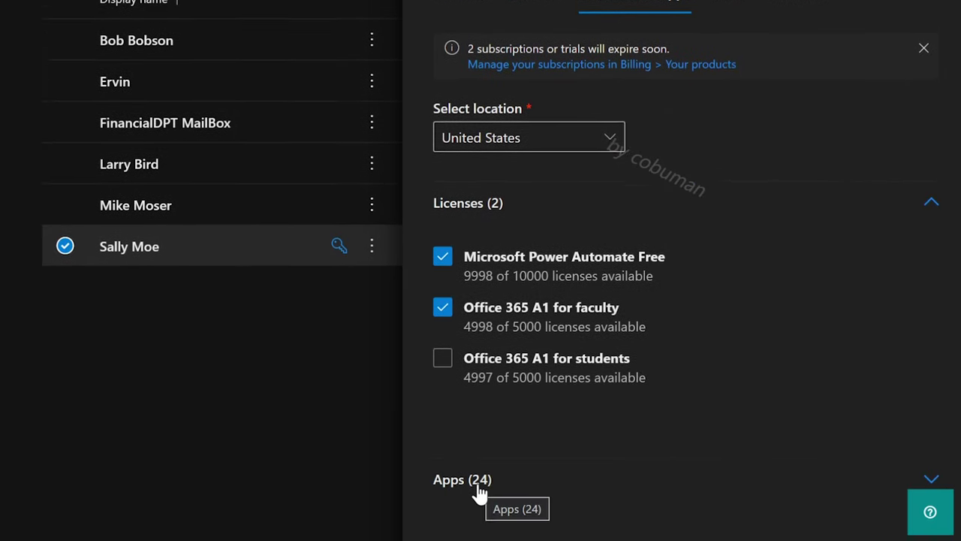
{"action": "left_click", "coordinate": [479, 443]}
- Untick Power Apps, Power Automate and Skype for Business Online (Plan 2)
{"action": "scroll", "coordinate": [597, 398], "scroll_direction": "down", "scroll_amount": 10}
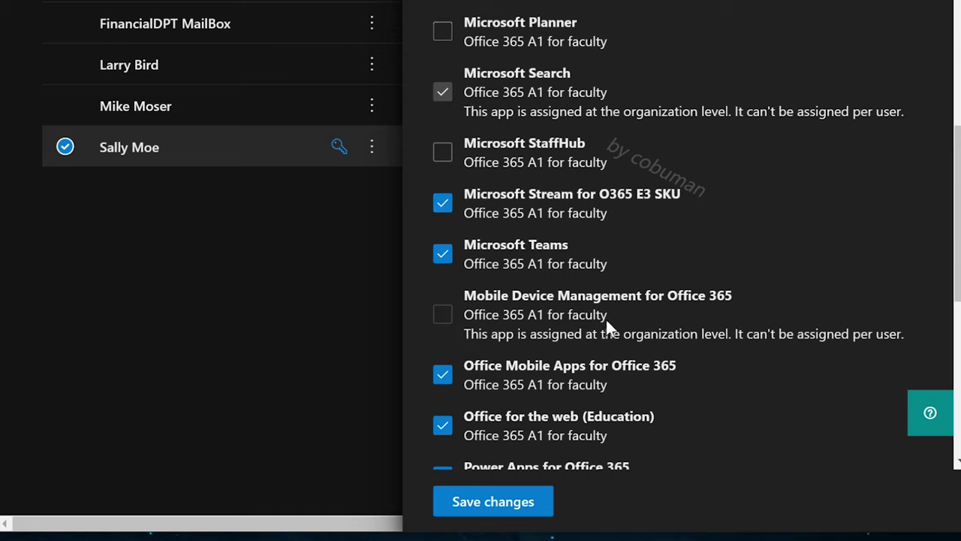
{"action": "scroll", "coordinate": [605, 318], "scroll_direction": "down", "scroll_amount": 4}
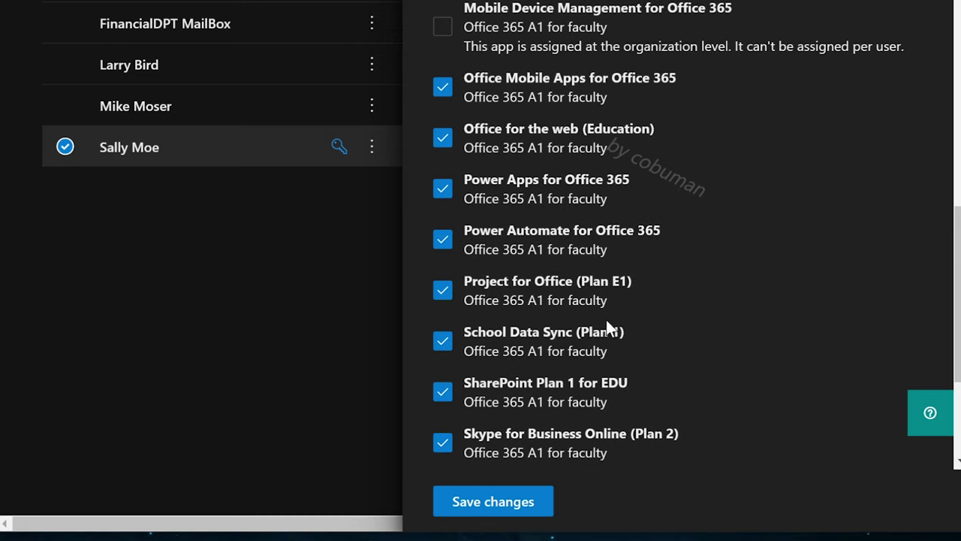
{"action": "left_click", "coordinate": [442, 191]}
{"action": "left_click", "coordinate": [442, 240]}
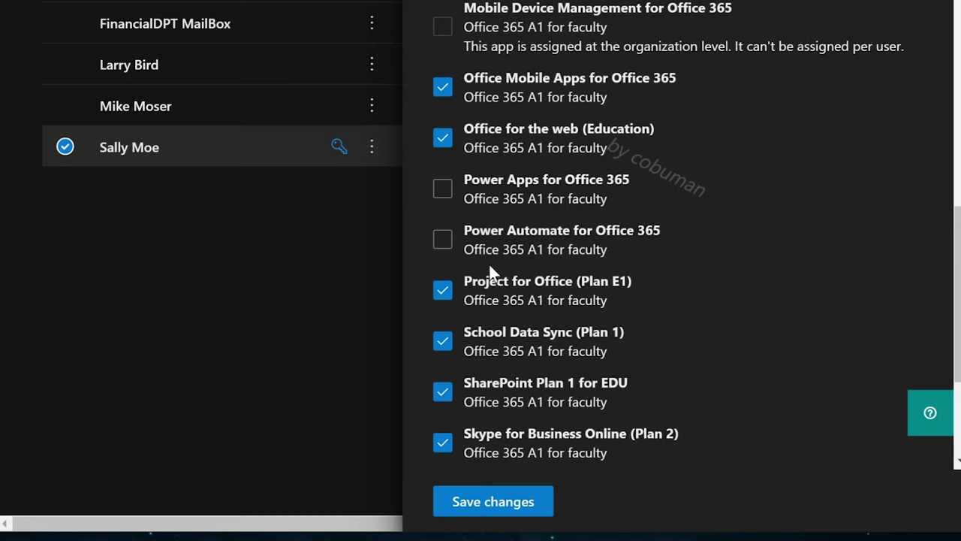
{"action": "scroll", "coordinate": [490, 271], "scroll_direction": "down", "scroll_amount": 3}
{"action": "left_click", "coordinate": [442, 190]}
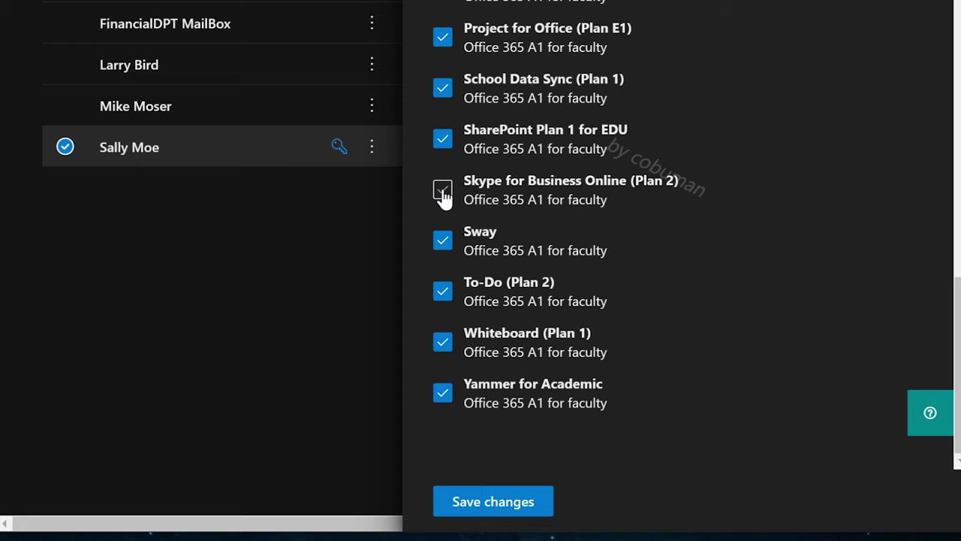
{"action": "scroll", "coordinate": [417, 230], "scroll_direction": "up", "scroll_amount": 6}
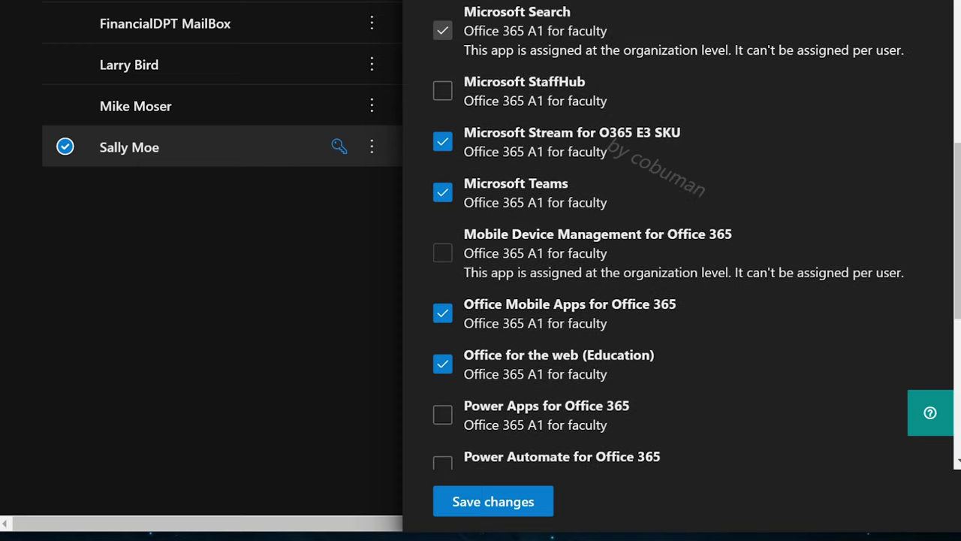
- Save the app changes and open the user's Office 365 A1 for faculty licence plans
{"action": "left_click", "coordinate": [486, 503]}
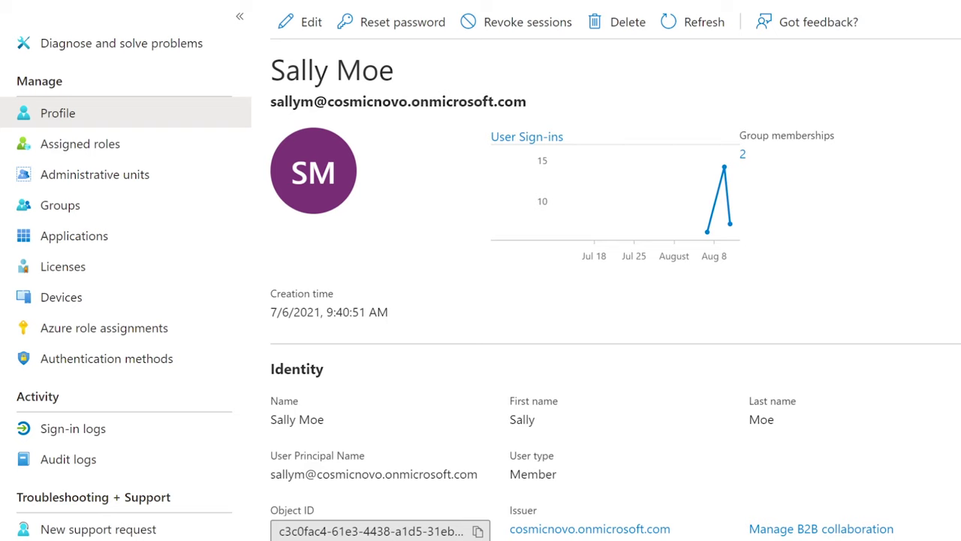
{"action": "left_click", "coordinate": [73, 270]}
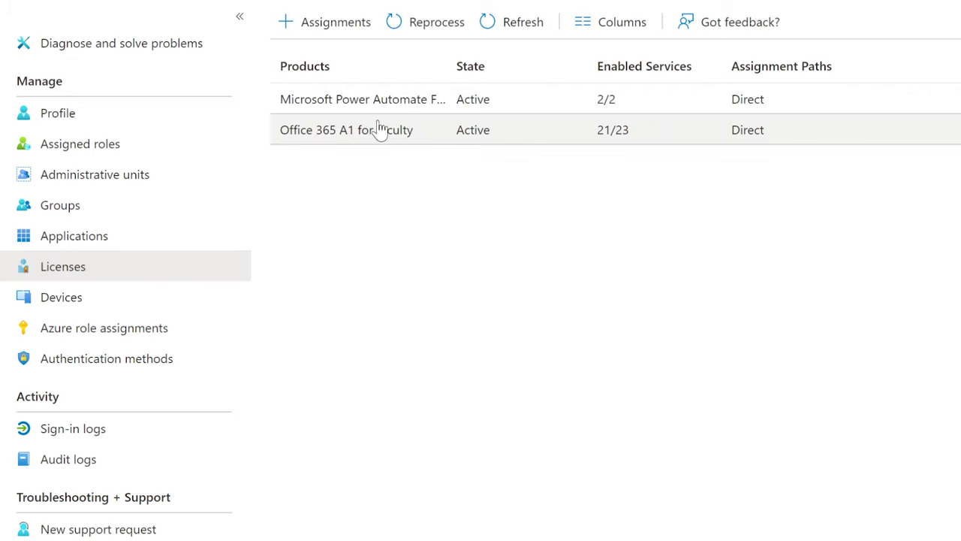
{"action": "left_click", "coordinate": [333, 137]}
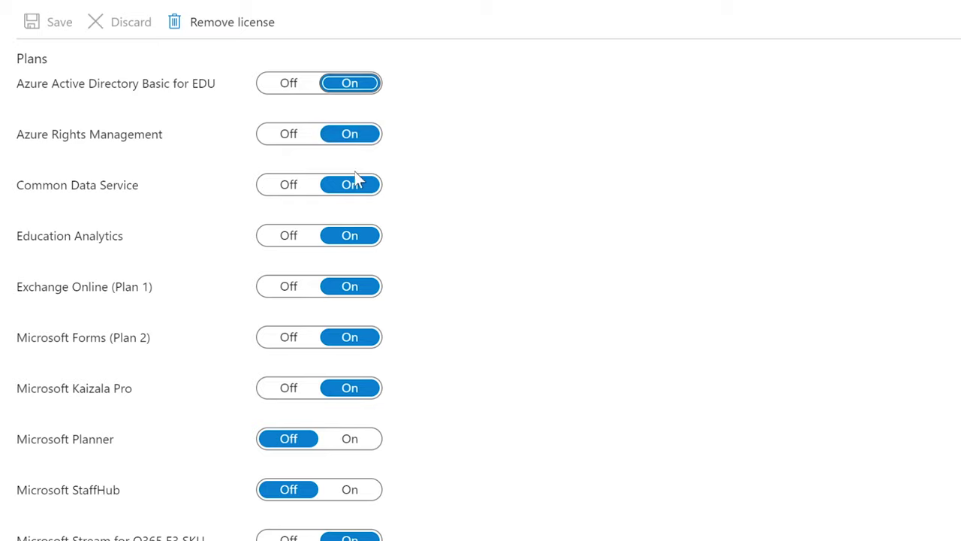
- Switch off Common Data Service, Azure Rights Management and Azure Active Directory Basic for EDU, then save
{"action": "scroll", "coordinate": [323, 255], "scroll_direction": "down", "scroll_amount": 3}
{"action": "scroll", "coordinate": [323, 248], "scroll_direction": "down", "scroll_amount": 4}
{"action": "left_click", "coordinate": [361, 210]}
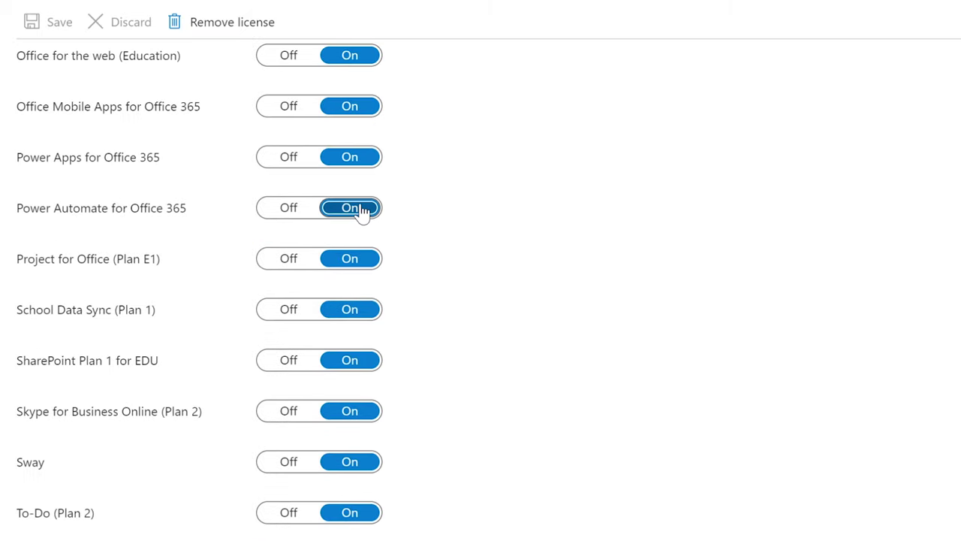
{"action": "scroll", "coordinate": [361, 210], "scroll_direction": "up", "scroll_amount": 7}
{"action": "left_click", "coordinate": [302, 176]}
{"action": "left_click", "coordinate": [310, 125]}
{"action": "left_click", "coordinate": [309, 85]}
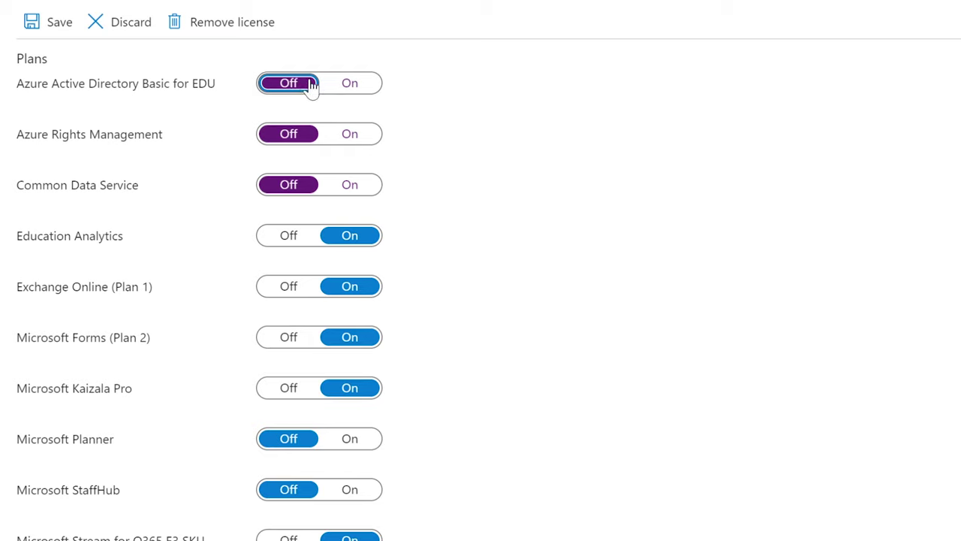
{"action": "left_click", "coordinate": [41, 24]}
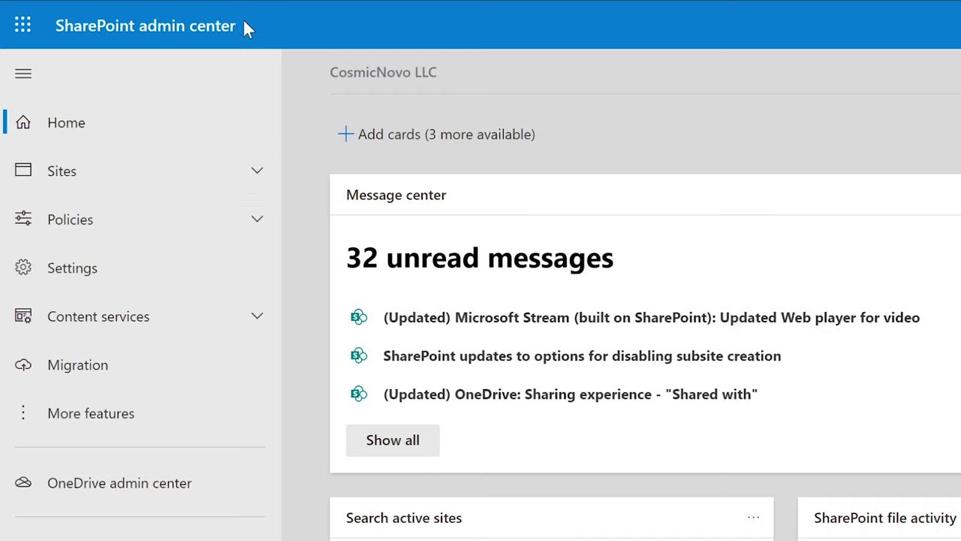
- Open the Finance Group site's details from Active sites
{"action": "left_click", "coordinate": [107, 173]}
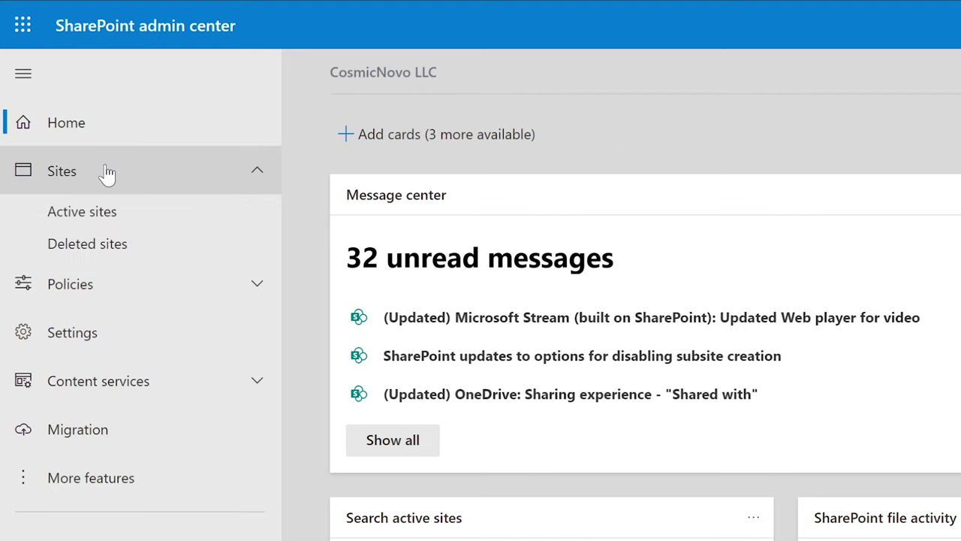
{"action": "left_click", "coordinate": [101, 219]}
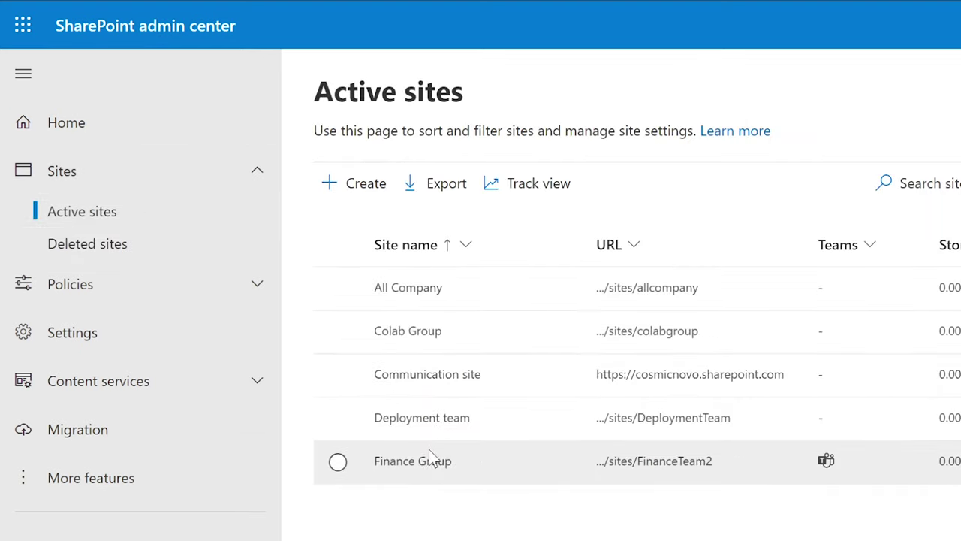
{"action": "left_click", "coordinate": [422, 464]}
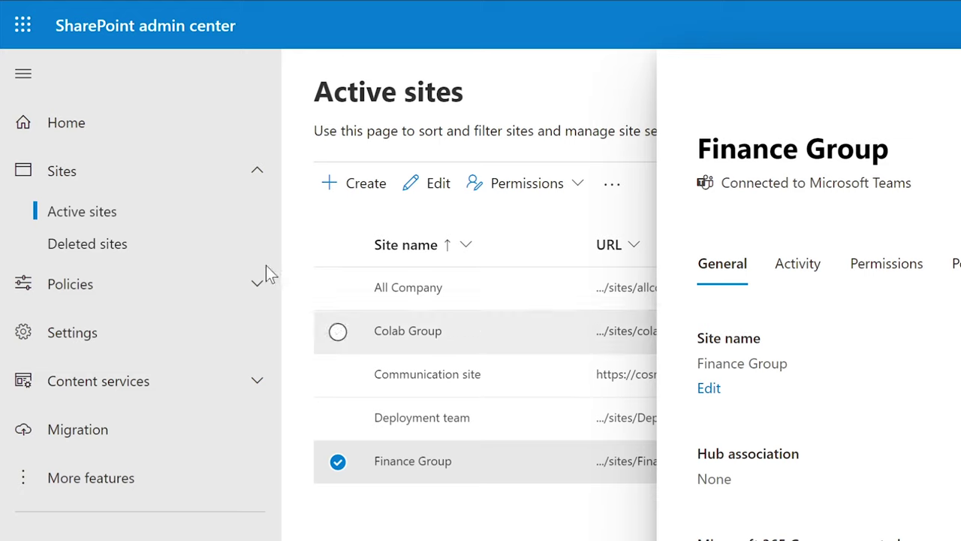
- Open the Sharing page under Policies
{"action": "left_click", "coordinate": [242, 177]}
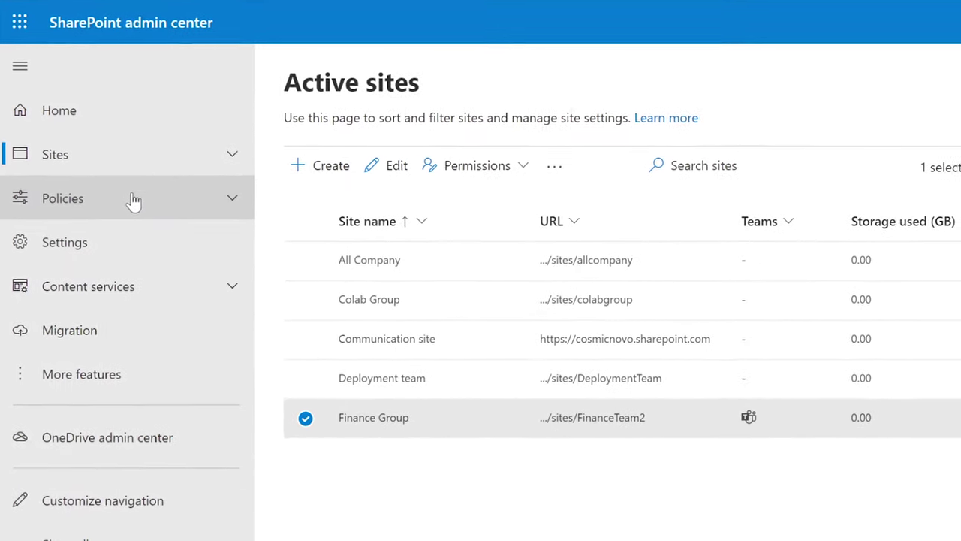
{"action": "left_click", "coordinate": [119, 210]}
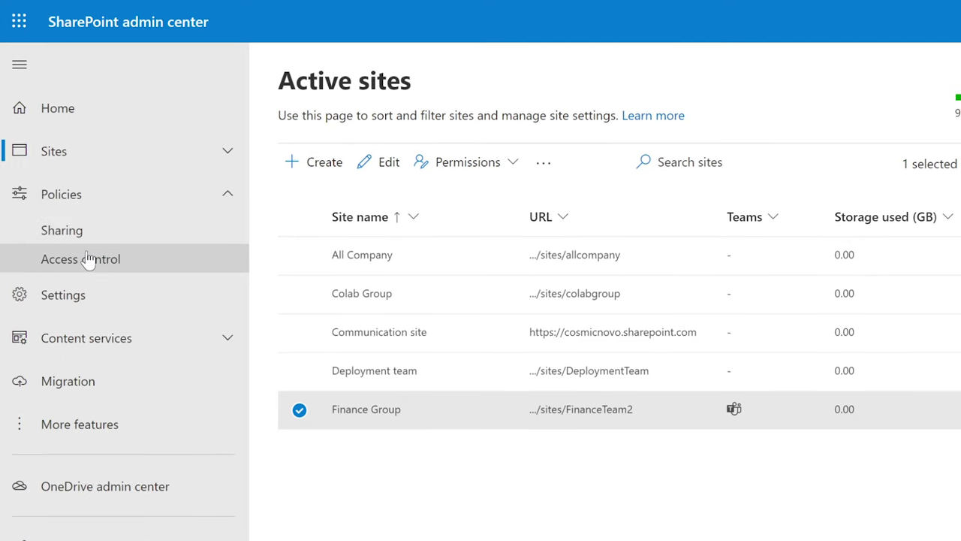
{"action": "left_click", "coordinate": [88, 259]}
{"action": "left_click", "coordinate": [97, 230]}
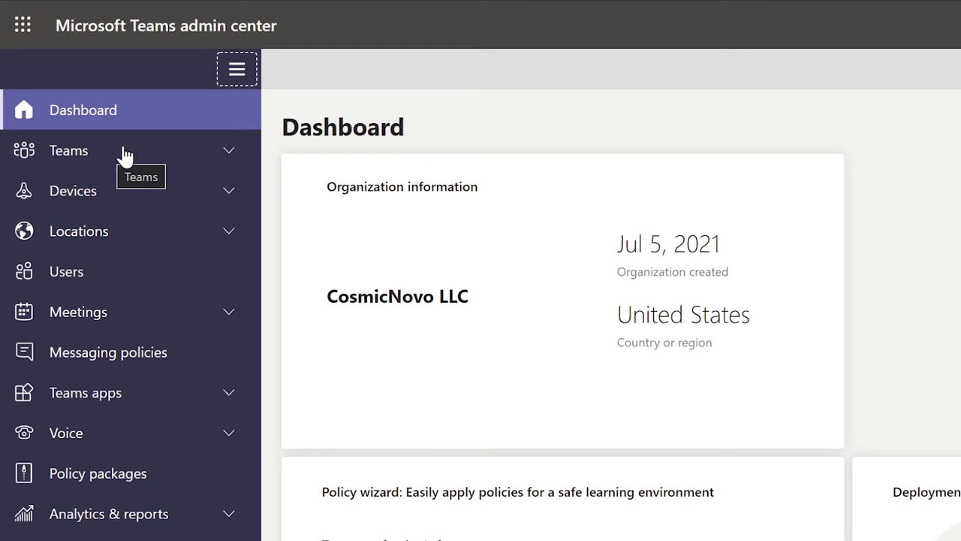
- Open the Finance Group team's Channels tab, which lists only General
{"action": "left_click", "coordinate": [109, 152]}
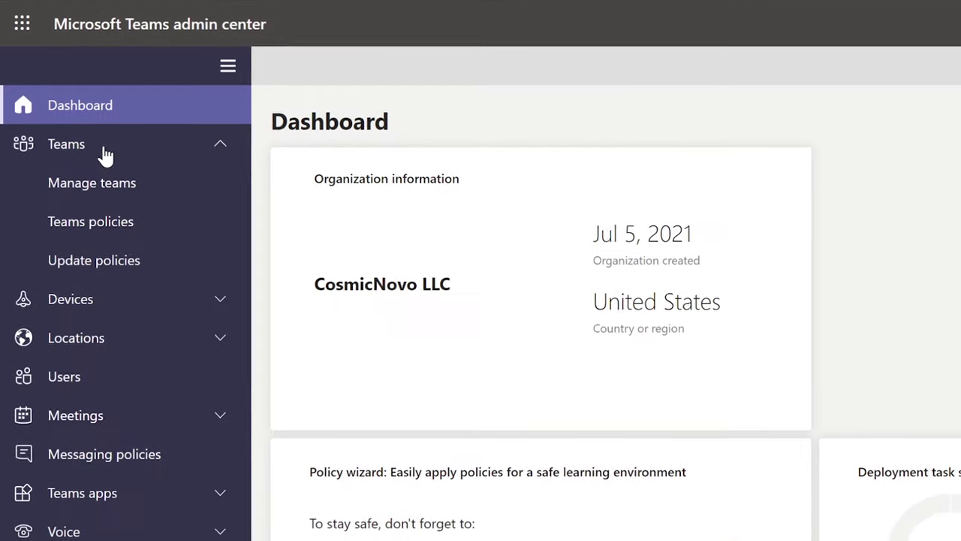
{"action": "left_click", "coordinate": [98, 185]}
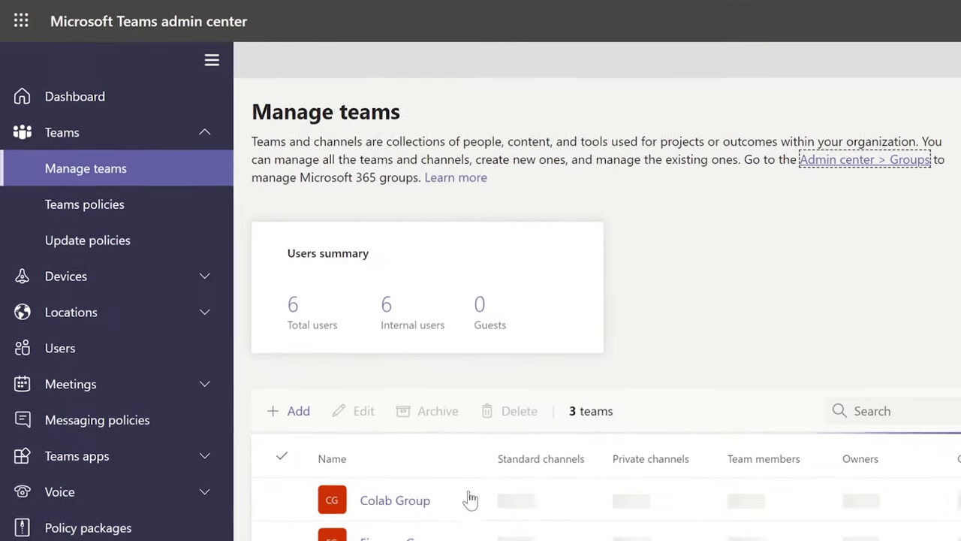
{"action": "left_click", "coordinate": [410, 533]}
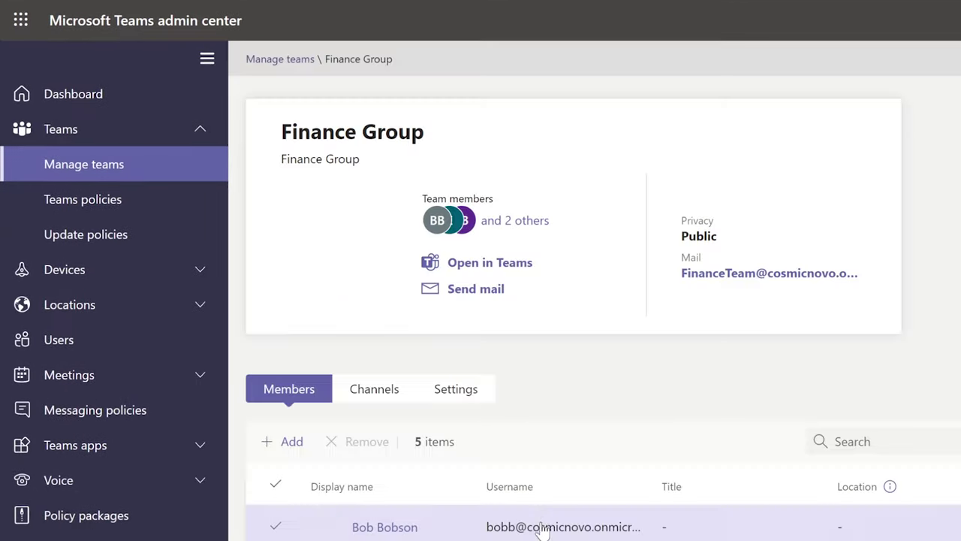
{"action": "left_click", "coordinate": [396, 394]}
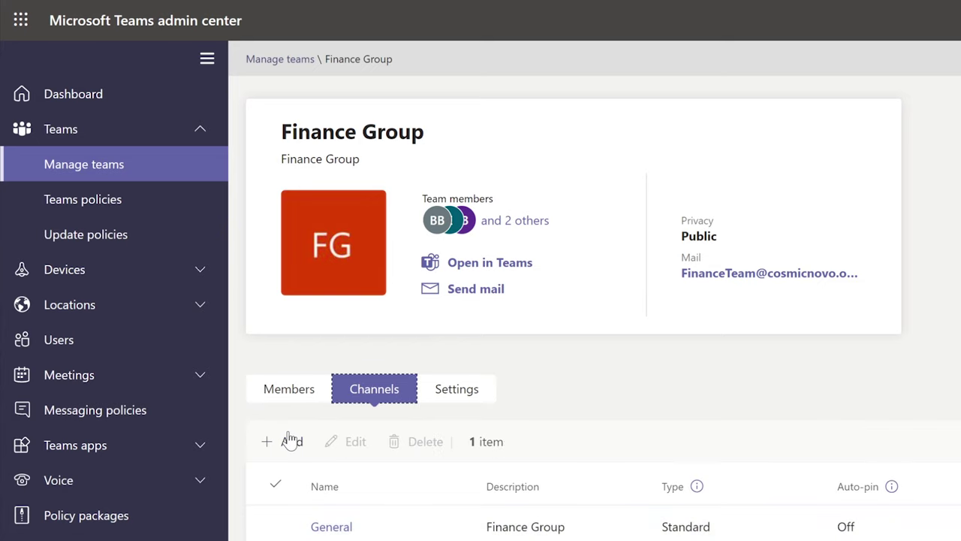
{"action": "left_click", "coordinate": [74, 268]}
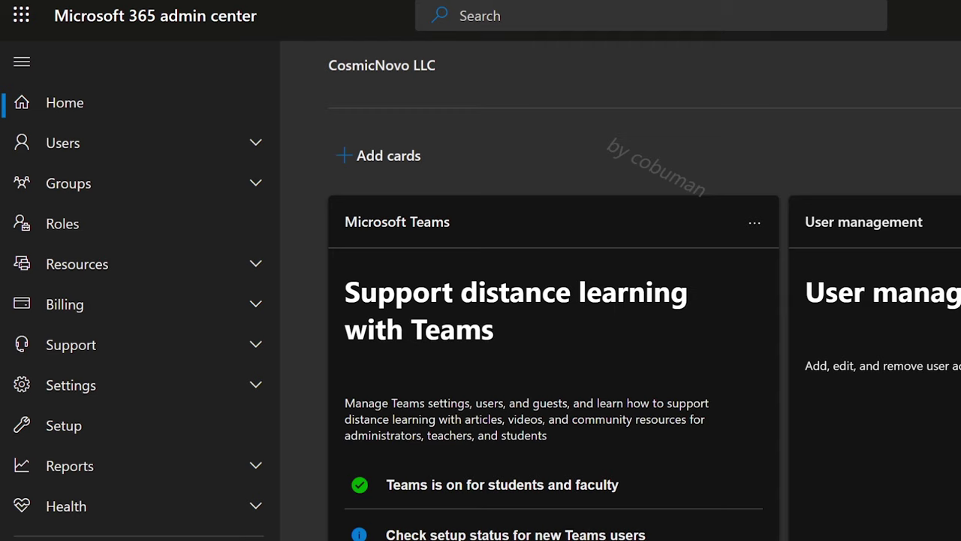
- Open the user's account details and review their current groups and admin roles
{"action": "left_click", "coordinate": [115, 150]}
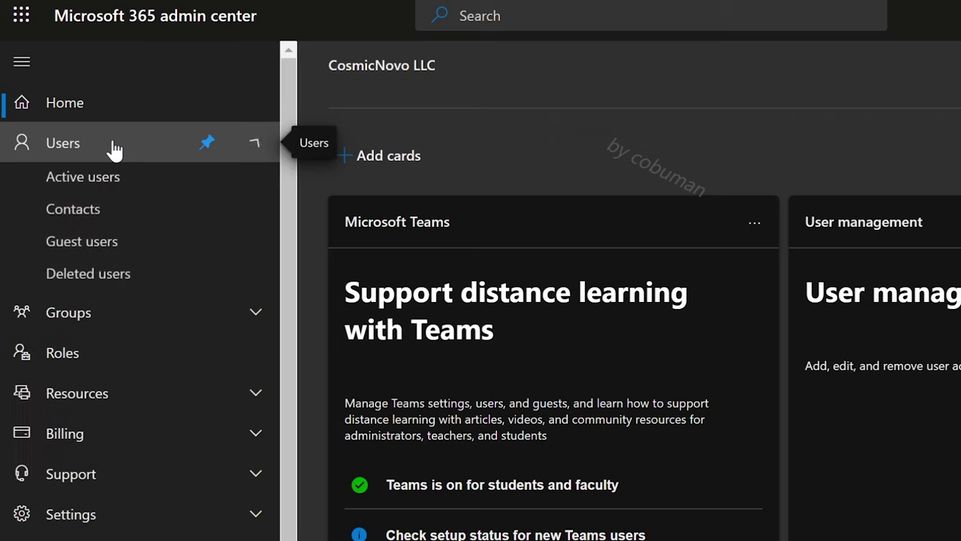
{"action": "left_click", "coordinate": [88, 187]}
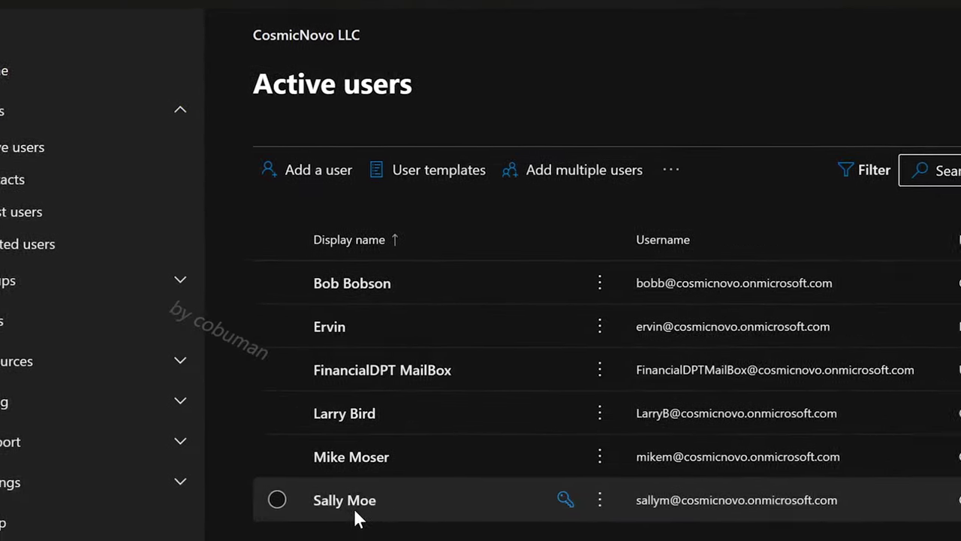
{"action": "left_click", "coordinate": [237, 448]}
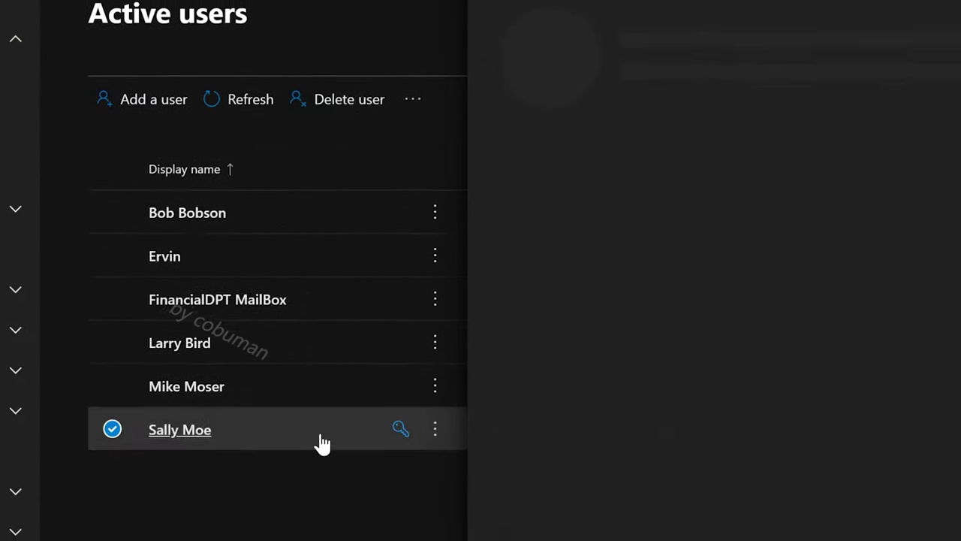
{"action": "scroll", "coordinate": [798, 515], "scroll_direction": "down", "scroll_amount": 3}
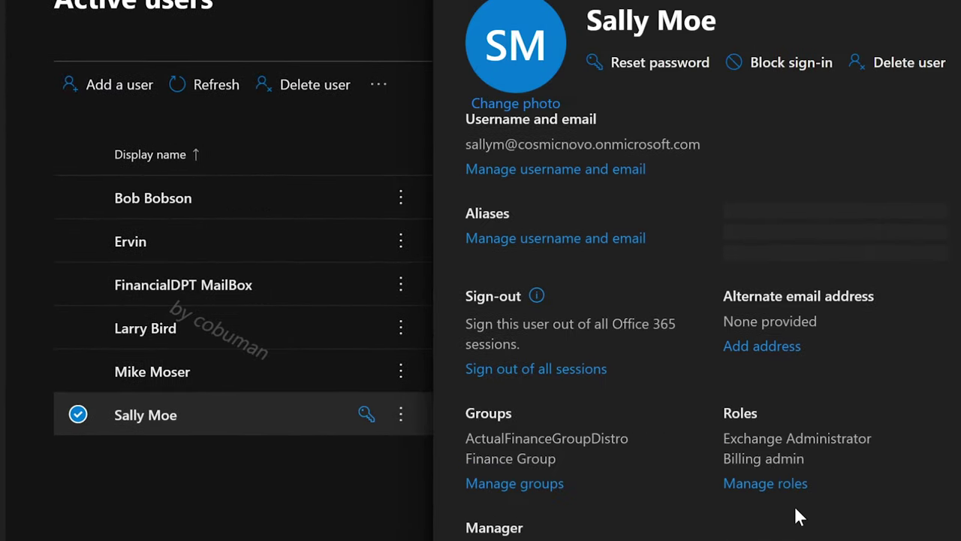
{"action": "scroll", "coordinate": [732, 286], "scroll_direction": "up", "scroll_amount": 3}
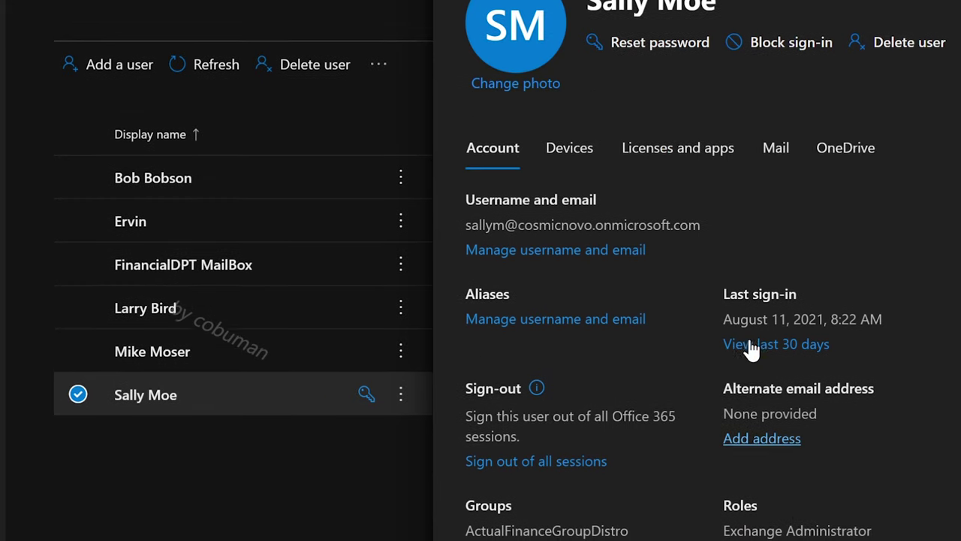
{"action": "left_click_drag", "start_coordinate": [467, 450], "coordinate": [797, 447]}
{"action": "left_click", "coordinate": [803, 446]}
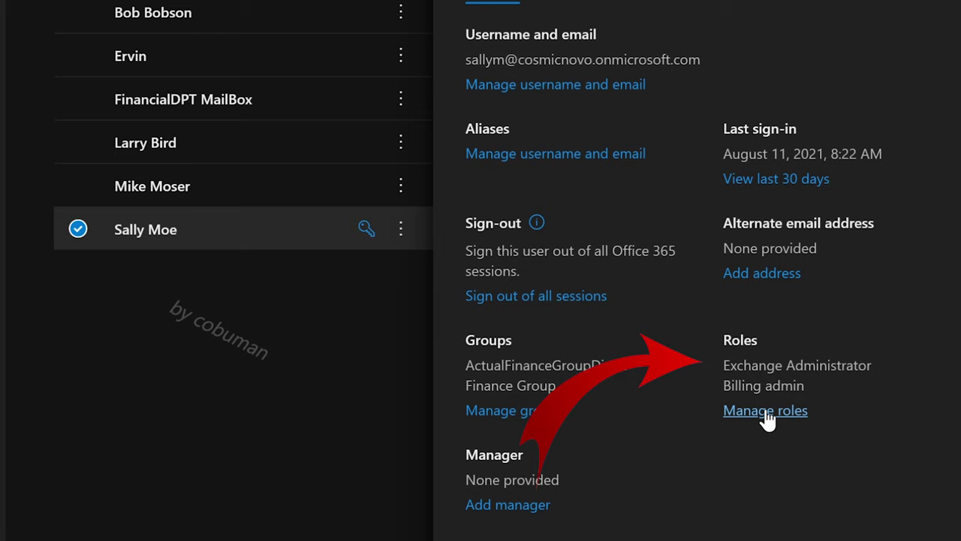
{"action": "left_click_drag", "start_coordinate": [806, 386], "coordinate": [730, 366]}
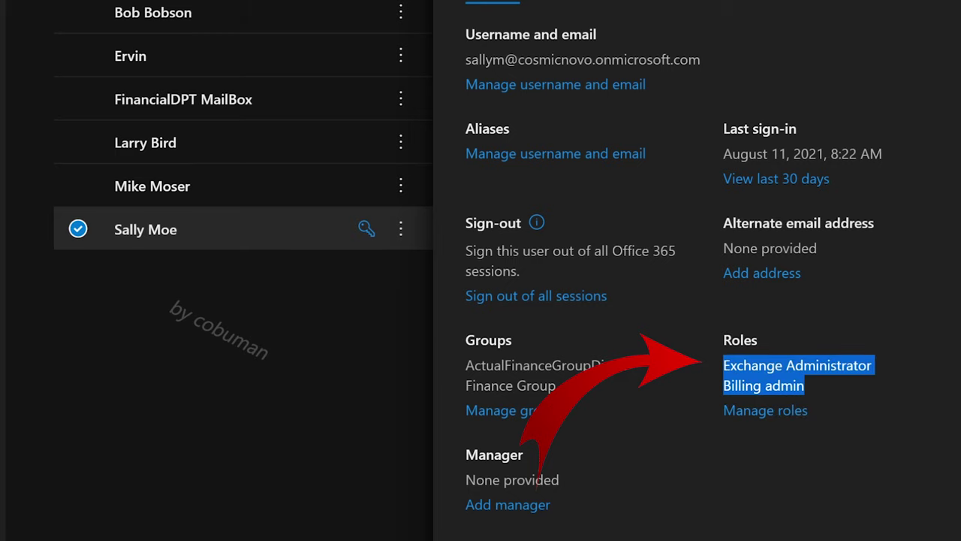
{"action": "left_click", "coordinate": [774, 385]}
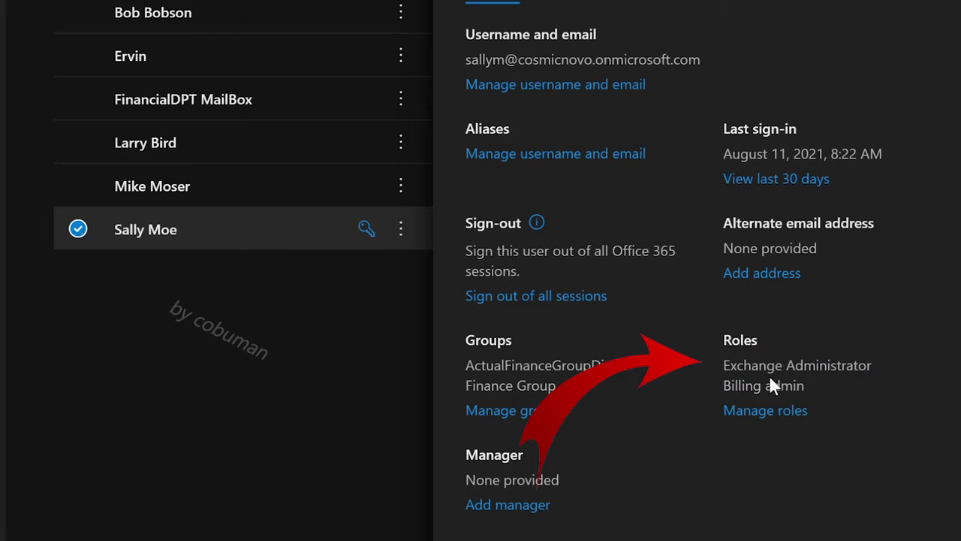
- Remove Exchange Administrator and add Teams Administrator, keeping Billing admin
{"action": "left_click", "coordinate": [794, 419]}
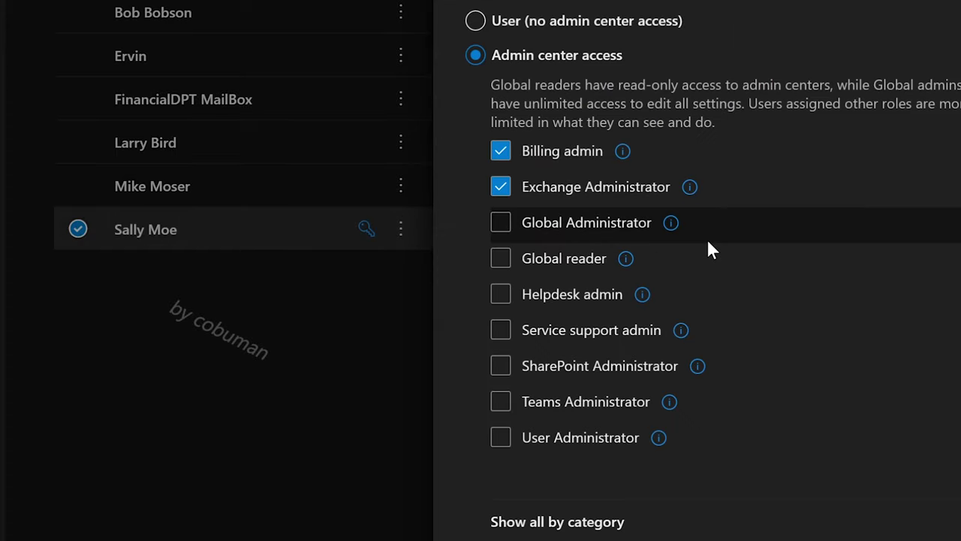
{"action": "scroll", "coordinate": [708, 249], "scroll_direction": "down", "scroll_amount": 2}
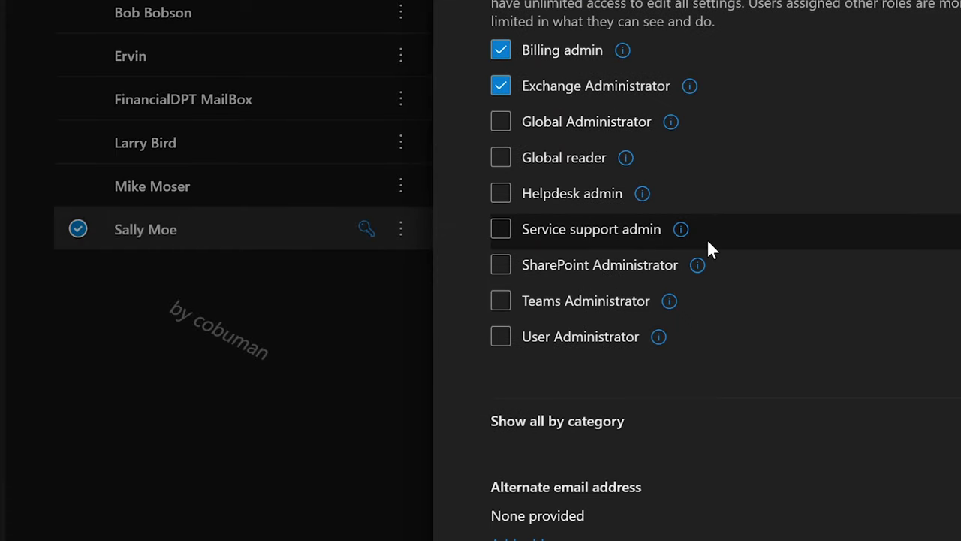
{"action": "scroll", "coordinate": [708, 240], "scroll_direction": "up", "scroll_amount": 2}
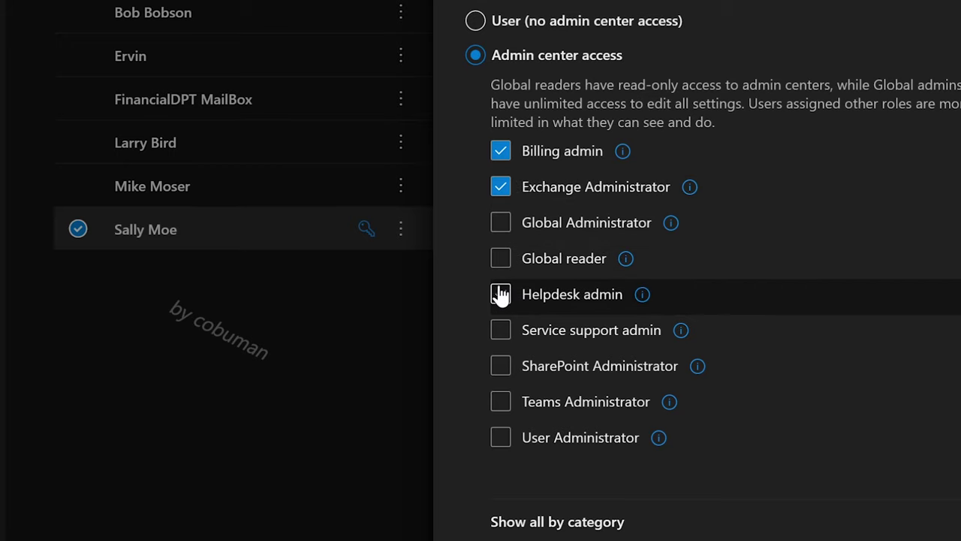
{"action": "left_click", "coordinate": [500, 189]}
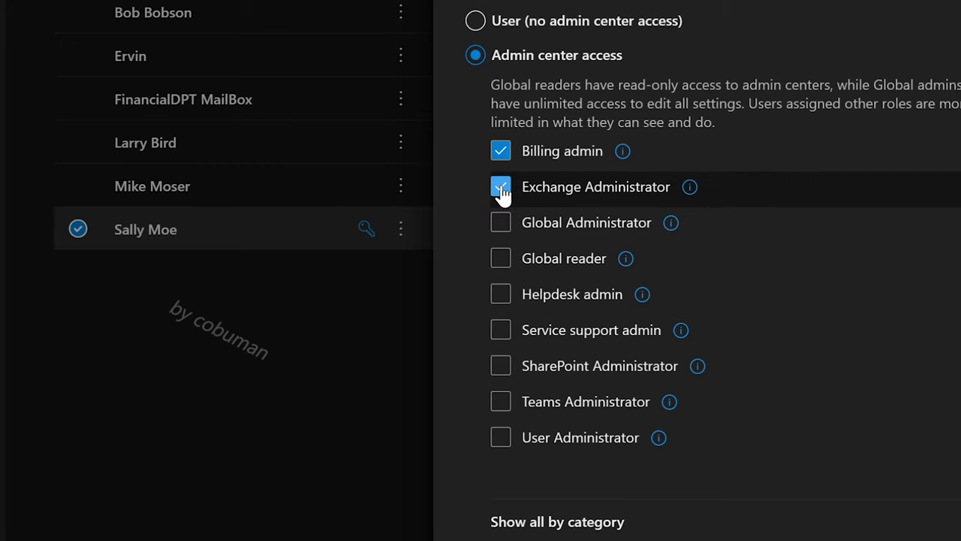
{"action": "left_click", "coordinate": [500, 403]}
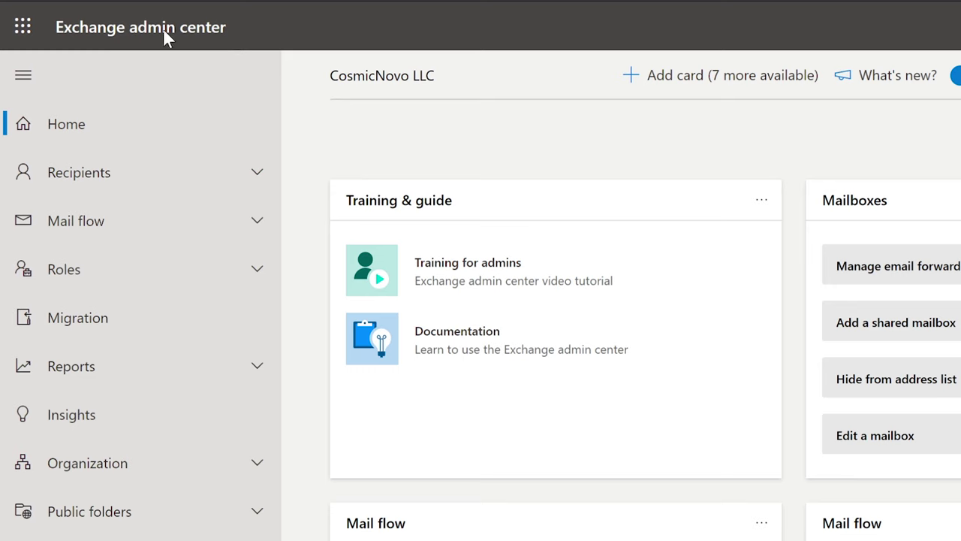
- Go to the Recipients > Mailboxes list in Exchange admin center
{"action": "left_click_drag", "start_coordinate": [231, 30], "coordinate": [54, 21]}
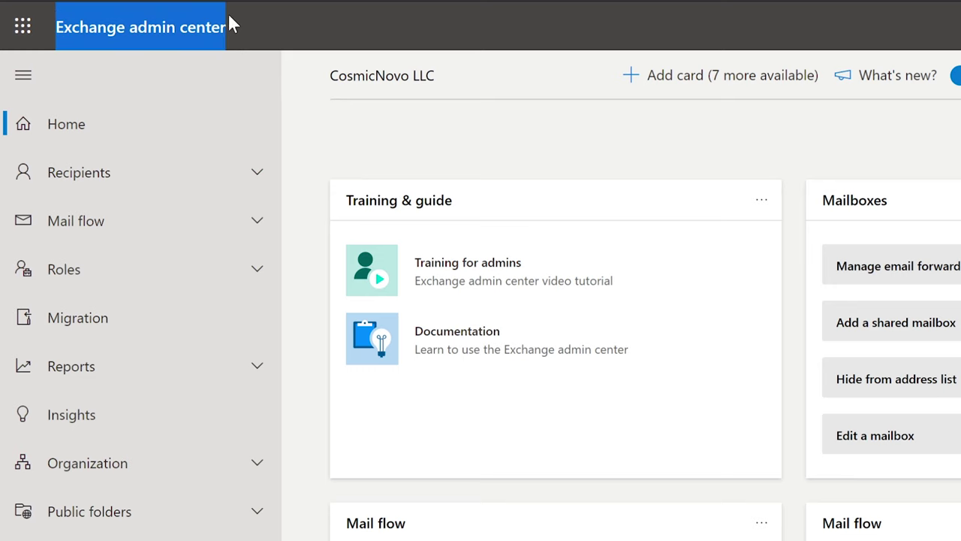
{"action": "left_click", "coordinate": [249, 27]}
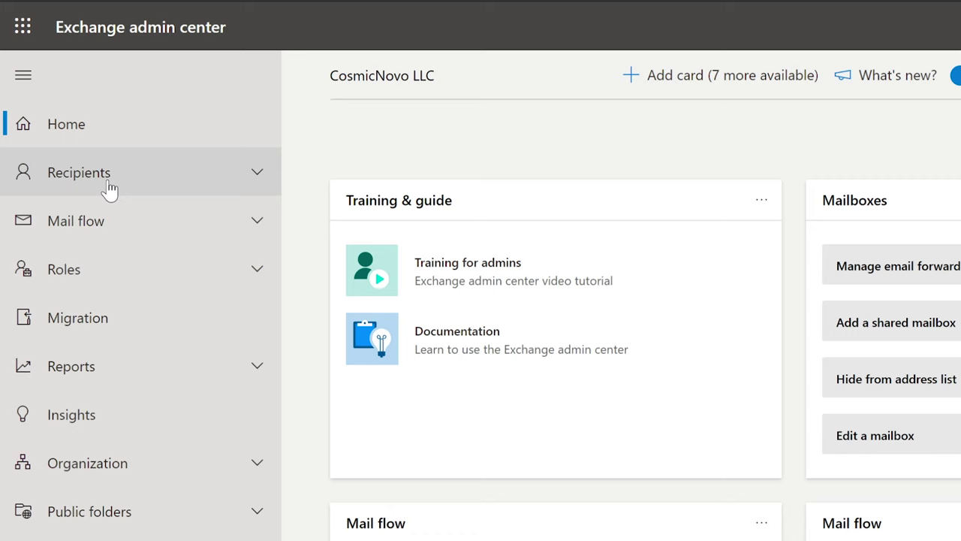
{"action": "left_click", "coordinate": [112, 174]}
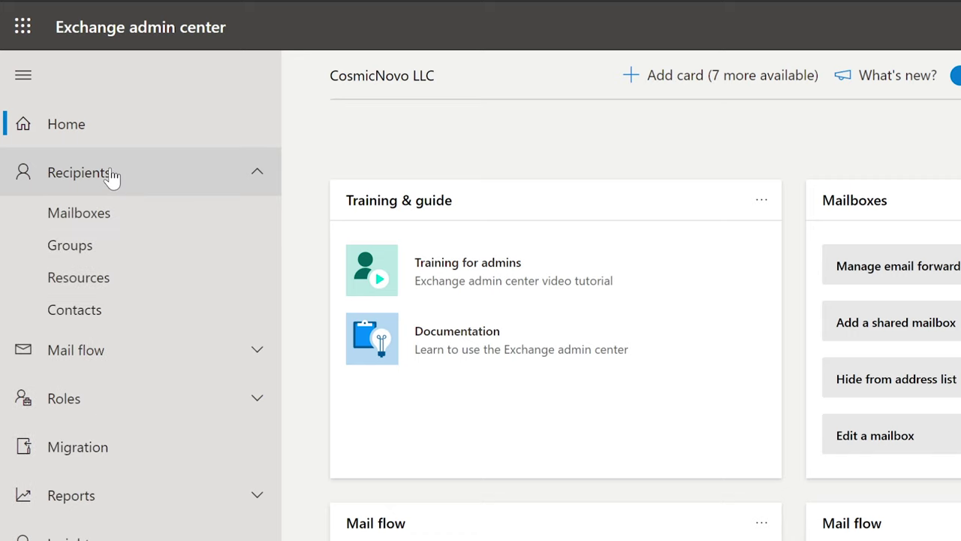
{"action": "left_click", "coordinate": [101, 219]}
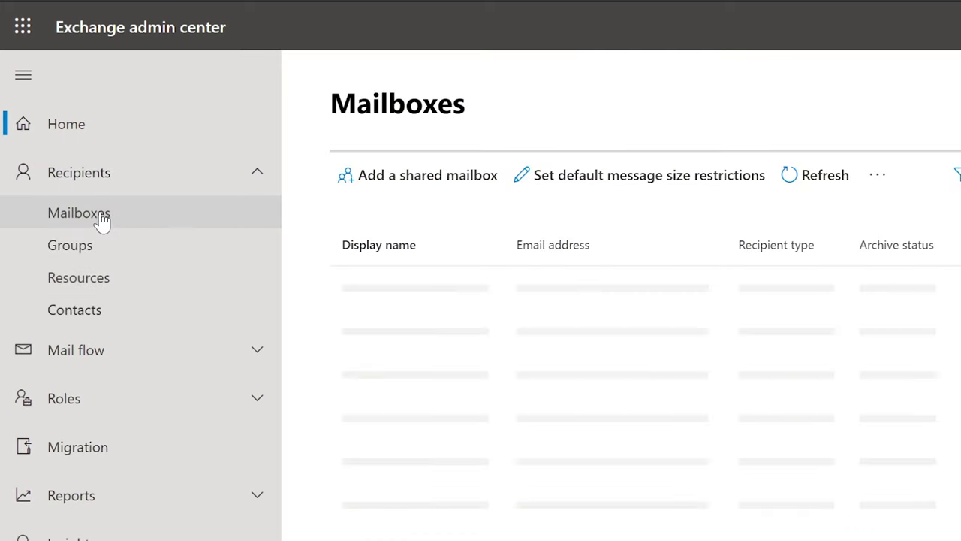
- Create shared mailbox 'share' with address share on the tenant's onmicrosoft domain
{"action": "left_click", "coordinate": [405, 182]}
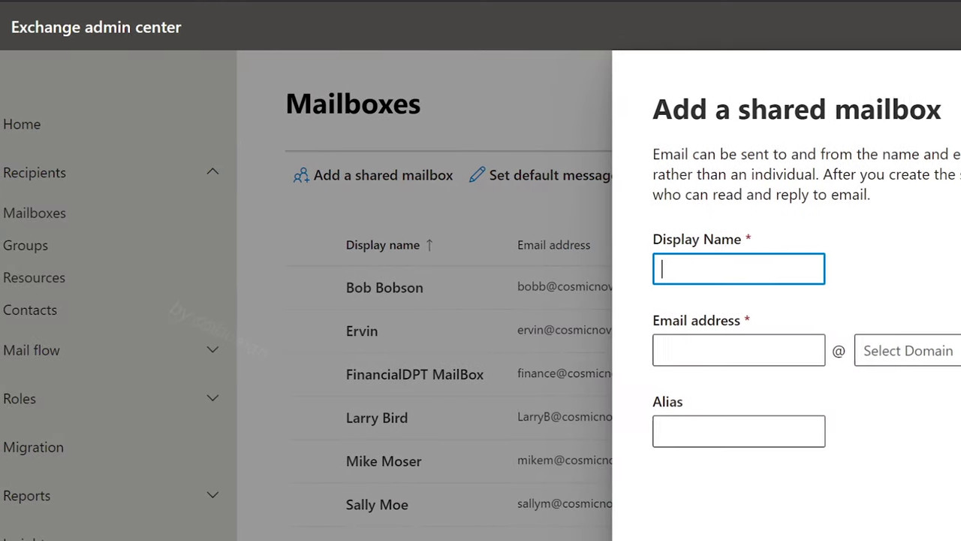
{"action": "type", "text": "share"}
{"action": "key", "text": "Tab"}
{"action": "type", "text": "sh"}
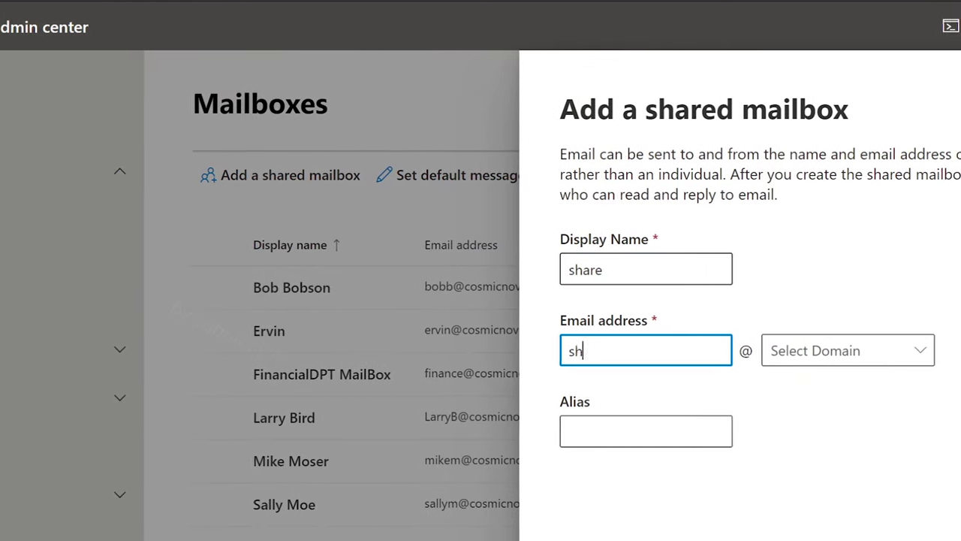
{"action": "type", "text": "are"}
{"action": "left_click", "coordinate": [835, 350]}
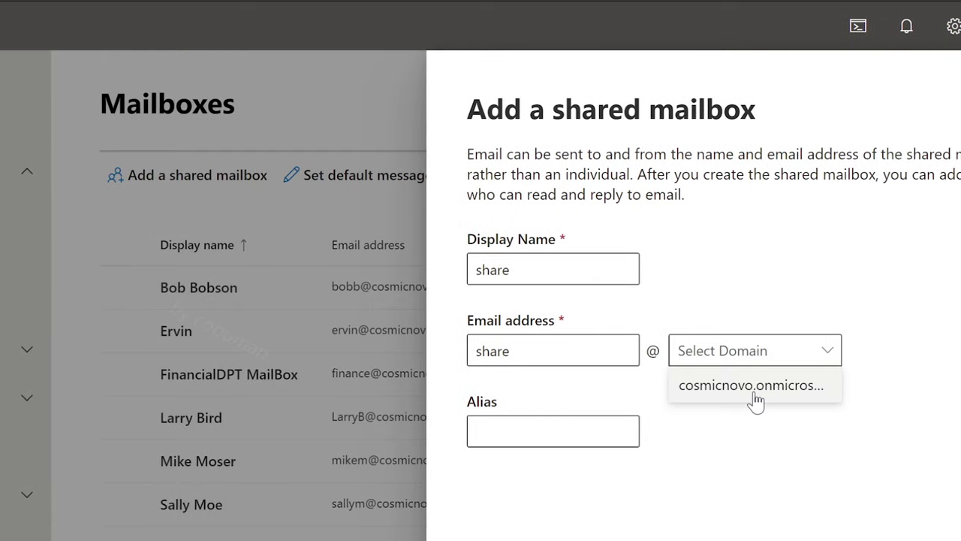
{"action": "left_click", "coordinate": [753, 393]}
{"action": "key", "text": "Return"}
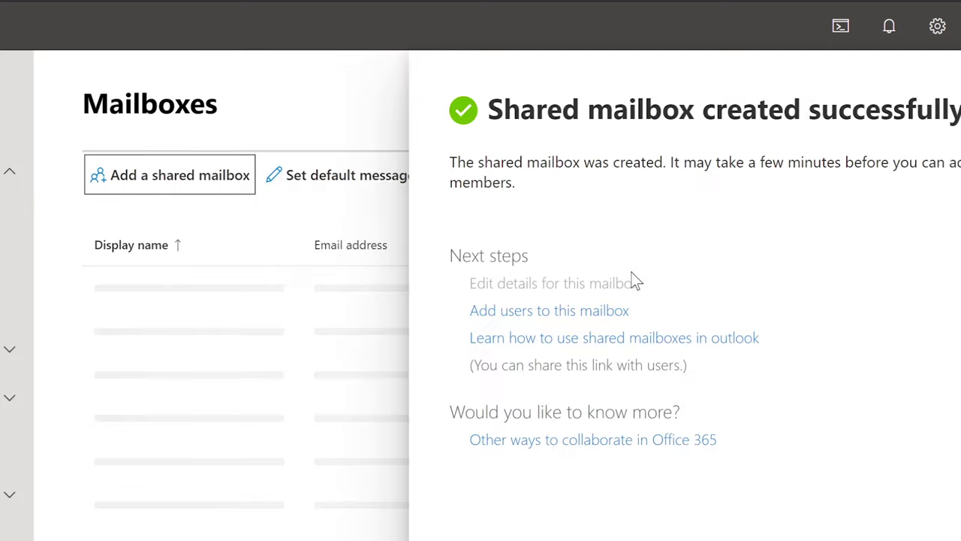
- Add two users as members of the share mailbox
{"action": "left_click", "coordinate": [552, 316]}
{"action": "left_click", "coordinate": [553, 172]}
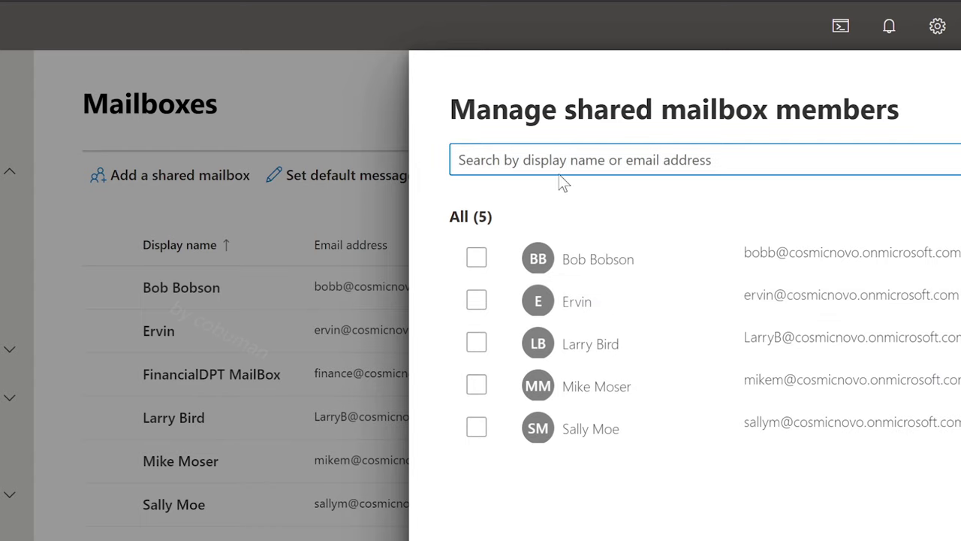
{"action": "left_click", "coordinate": [476, 428]}
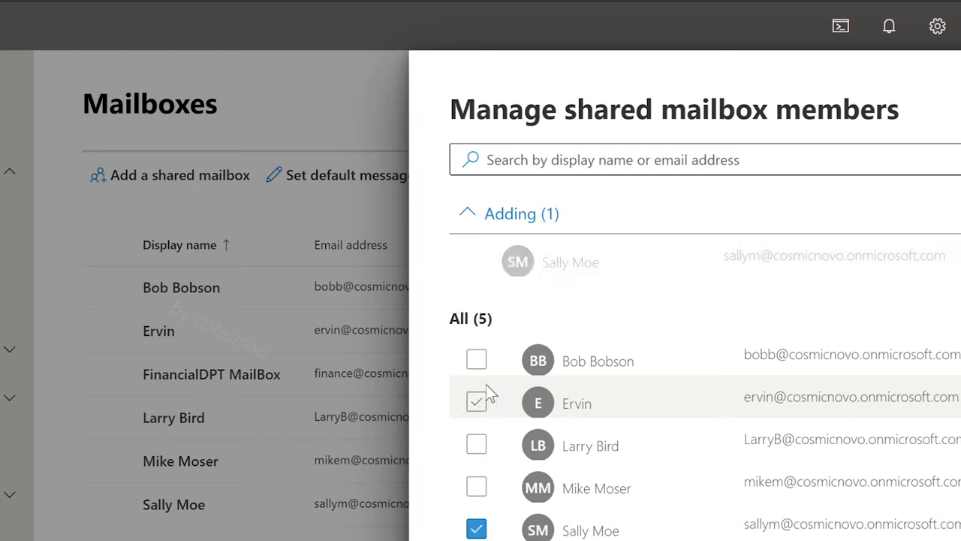
{"action": "left_click", "coordinate": [476, 486]}
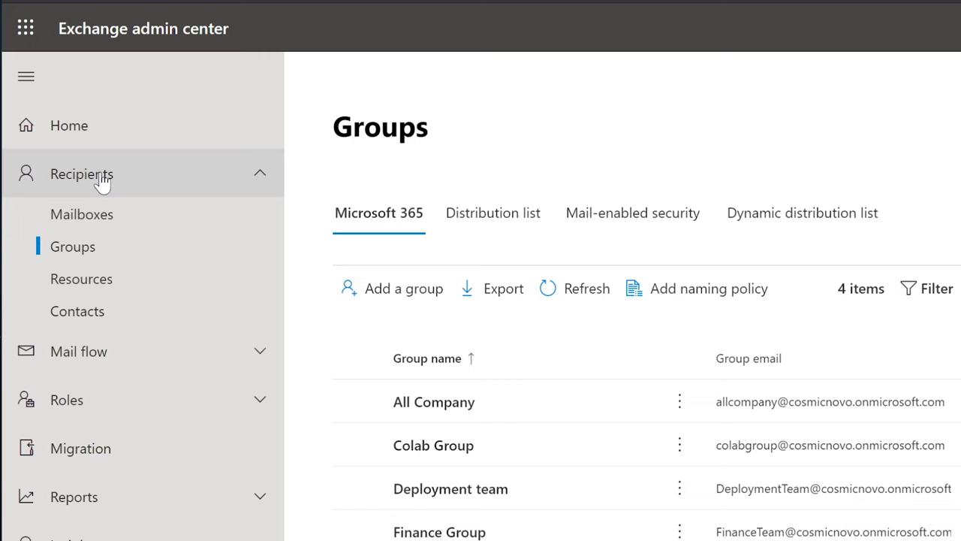
{"action": "left_click", "coordinate": [90, 251]}
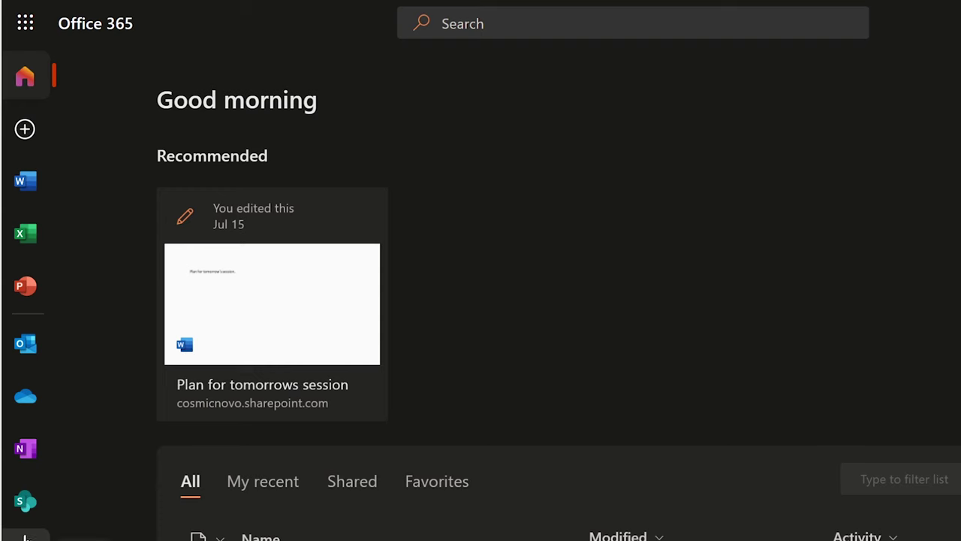
- Add Finance Group's shared folders to the Outlook folder list
{"action": "left_click", "coordinate": [23, 344]}
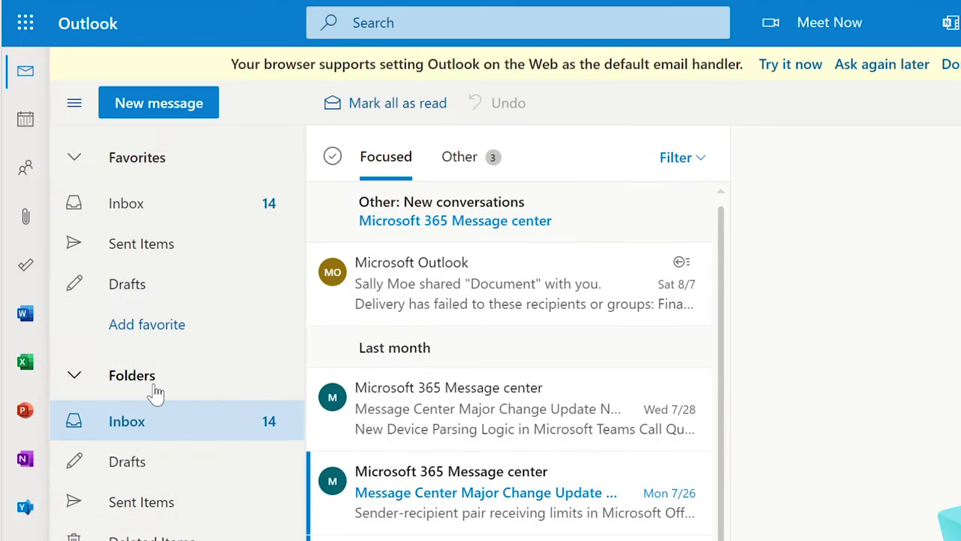
{"action": "right_click", "coordinate": [150, 377]}
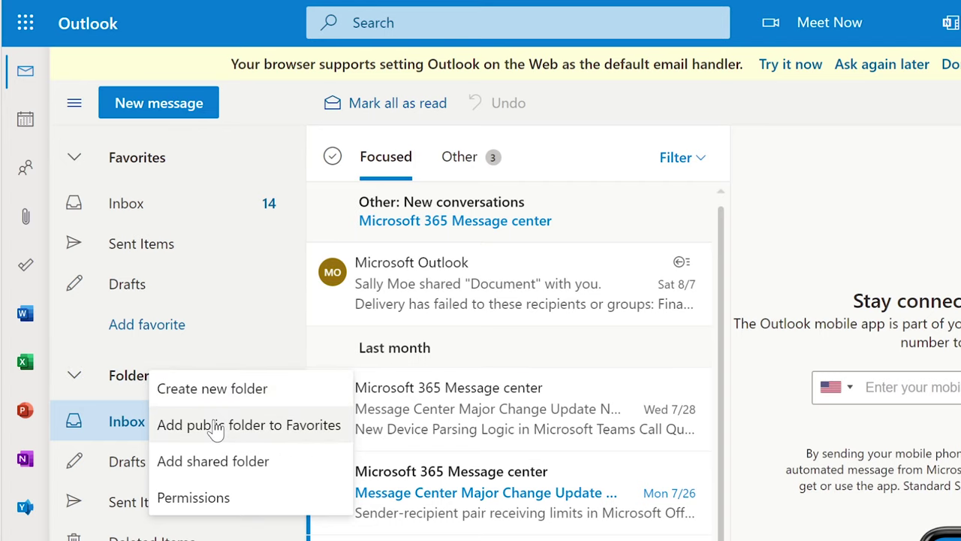
{"action": "left_click", "coordinate": [199, 460]}
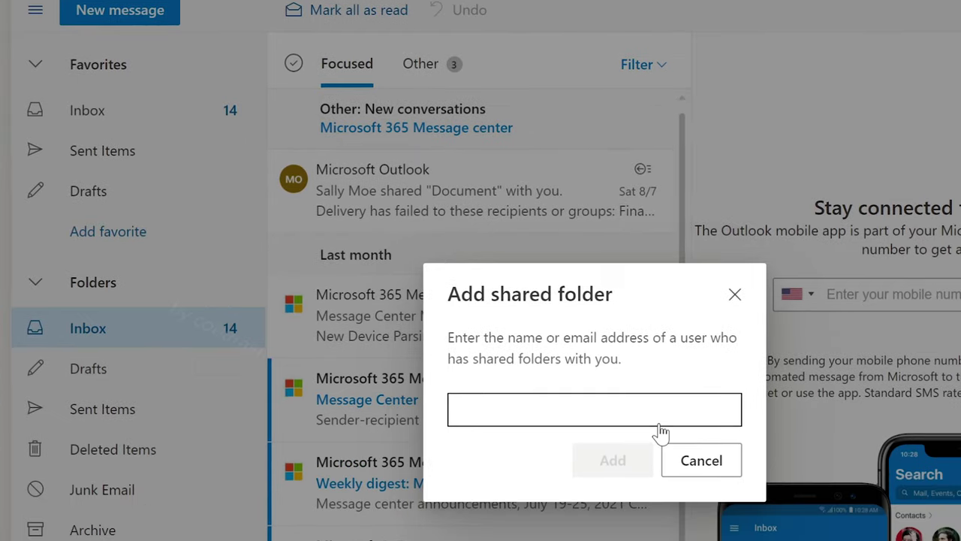
{"action": "left_click", "coordinate": [700, 517]}
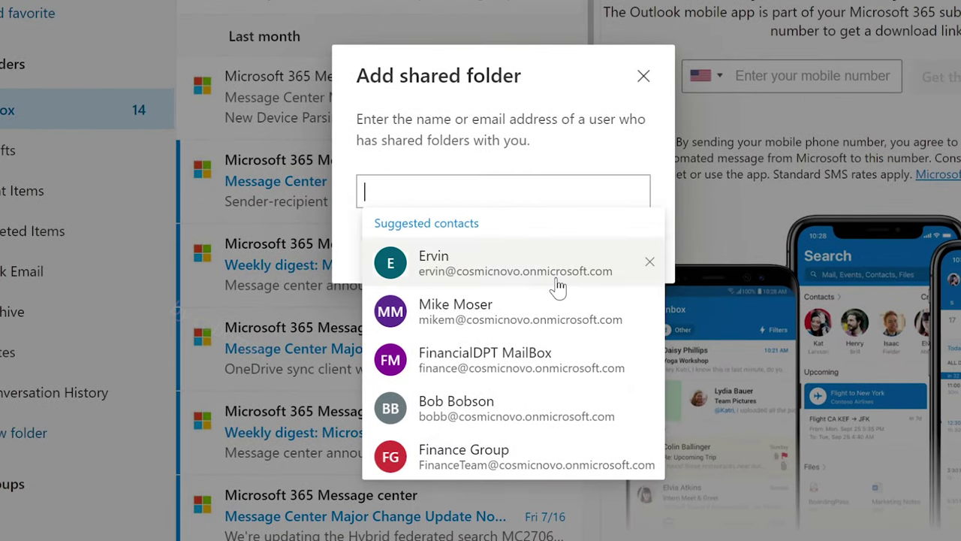
{"action": "left_click", "coordinate": [531, 447]}
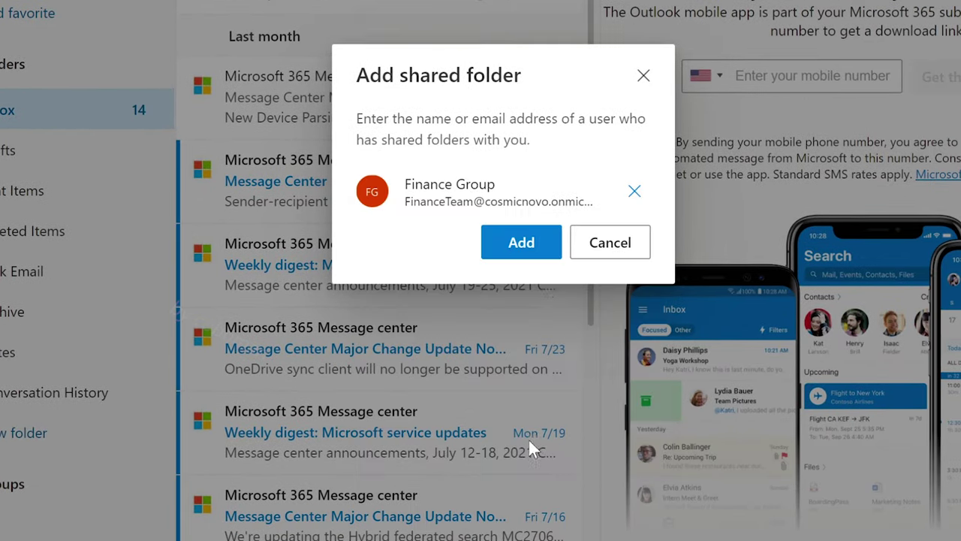
{"action": "left_click", "coordinate": [534, 244]}
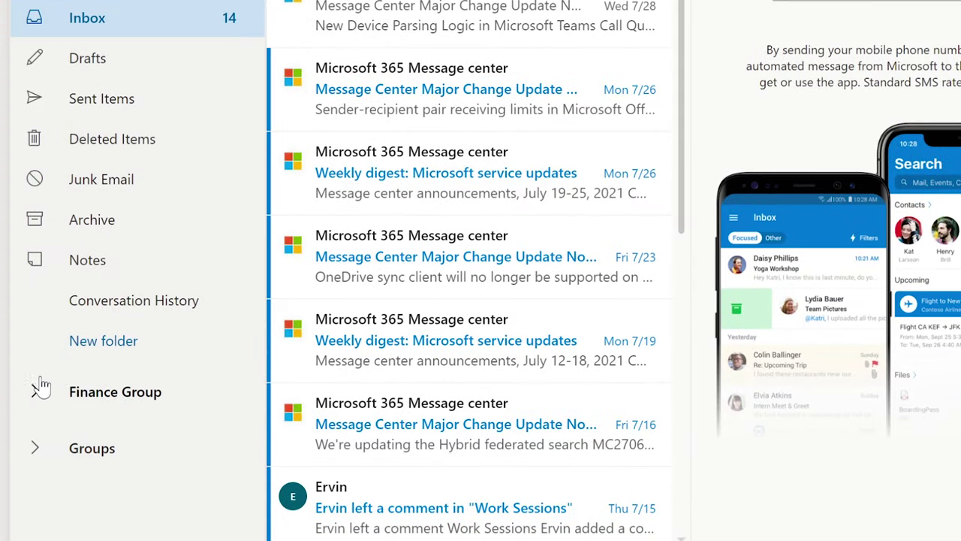
- Expand Finance Group and open its Inbox
{"action": "left_click", "coordinate": [37, 390]}
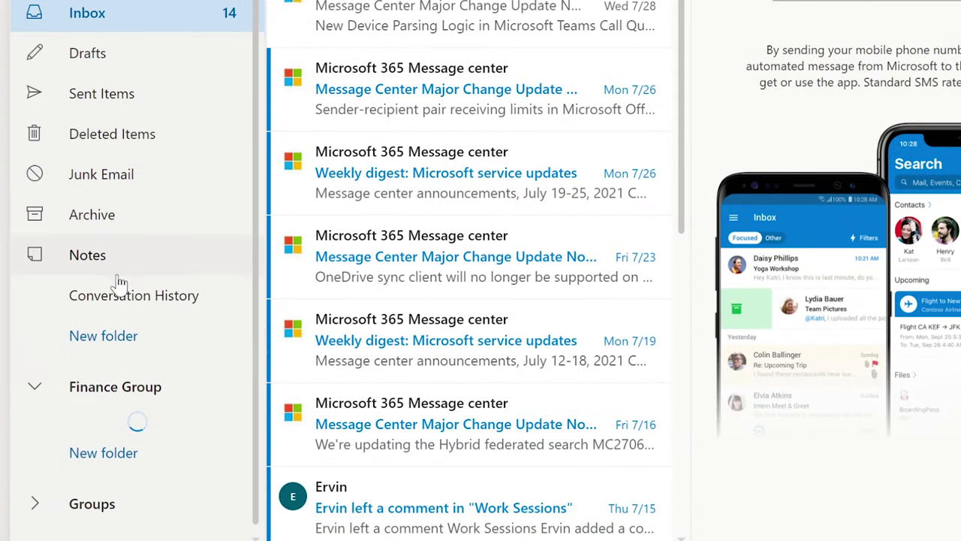
{"action": "scroll", "coordinate": [139, 263], "scroll_direction": "down", "scroll_amount": 5}
{"action": "left_click", "coordinate": [147, 183]}
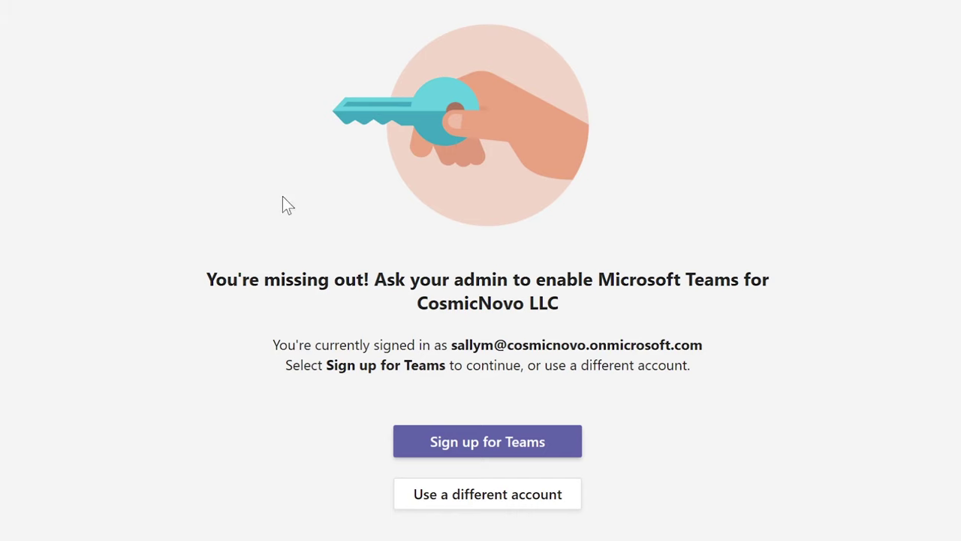
{"action": "left_click_drag", "start_coordinate": [364, 279], "coordinate": [597, 302]}
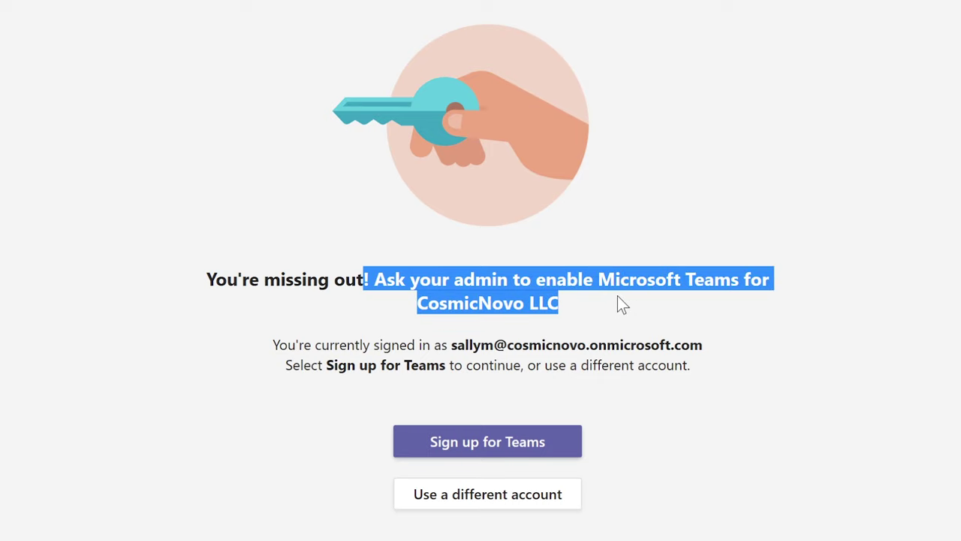
{"action": "left_click", "coordinate": [616, 295]}
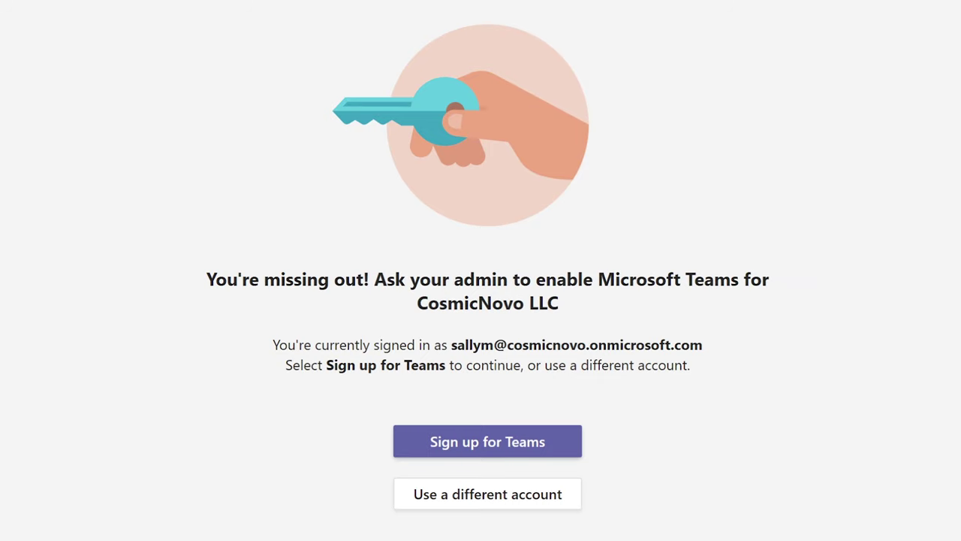
{"action": "left_click_drag", "start_coordinate": [598, 279], "coordinate": [739, 280]}
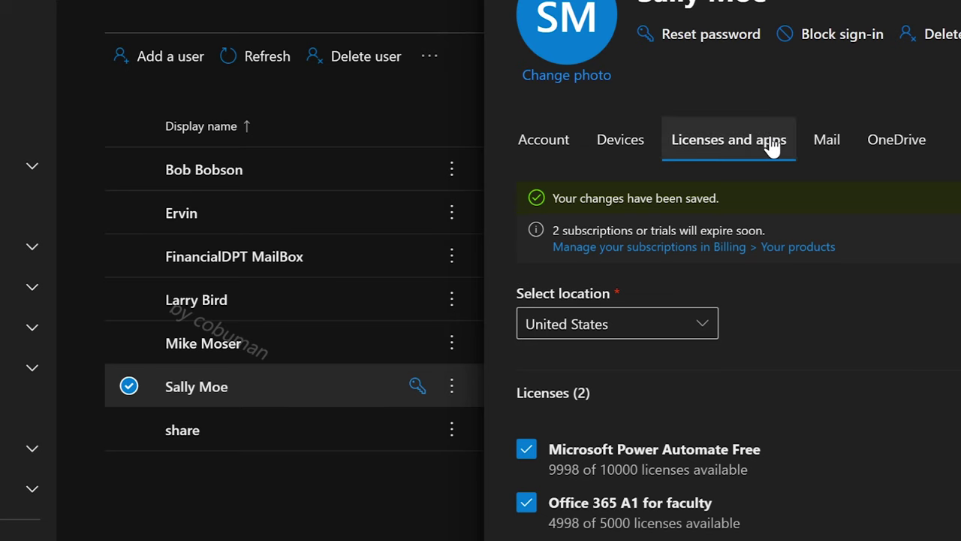
- Tick Microsoft Teams in the user's Office 365 A1 for faculty app list
{"action": "scroll", "coordinate": [734, 489], "scroll_direction": "down", "scroll_amount": 1}
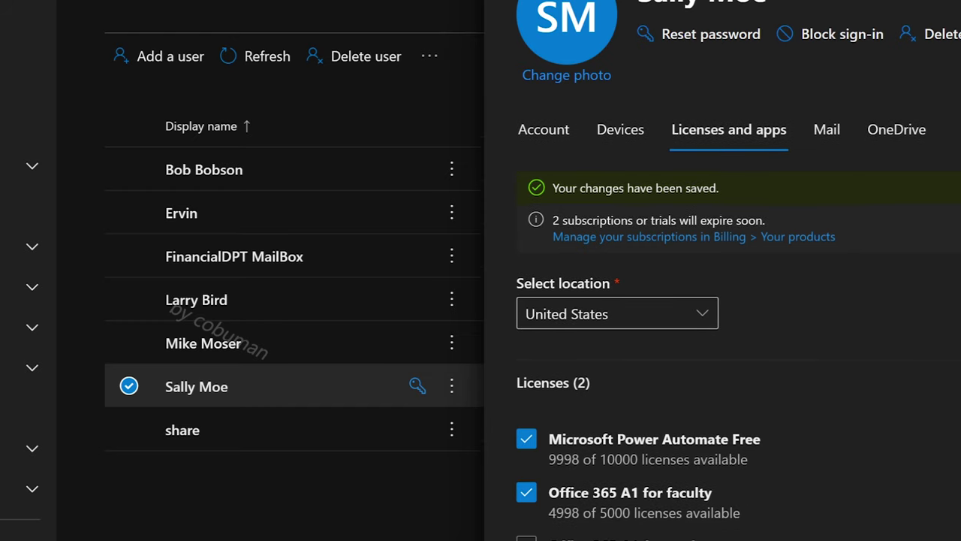
{"action": "scroll", "coordinate": [720, 316], "scroll_direction": "down", "scroll_amount": 12}
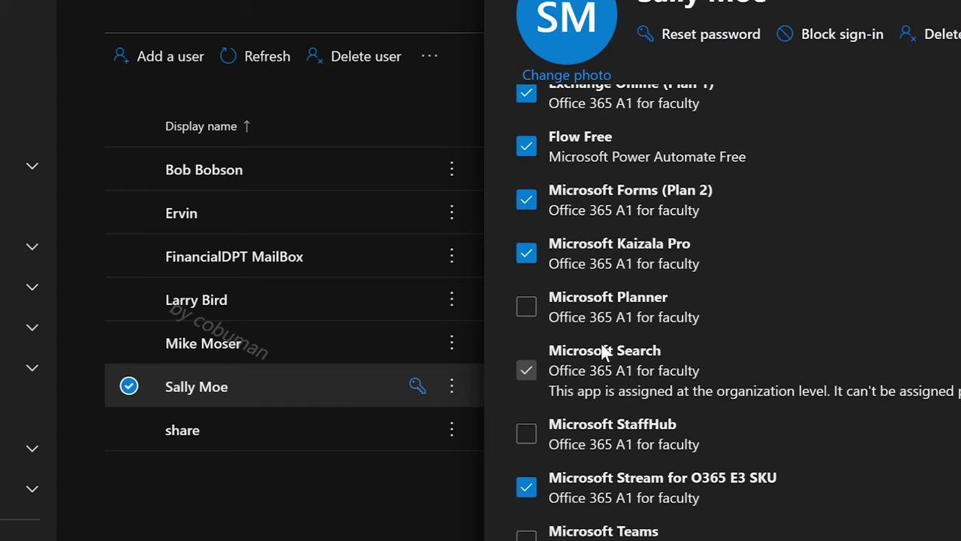
{"action": "scroll", "coordinate": [607, 353], "scroll_direction": "down", "scroll_amount": 3}
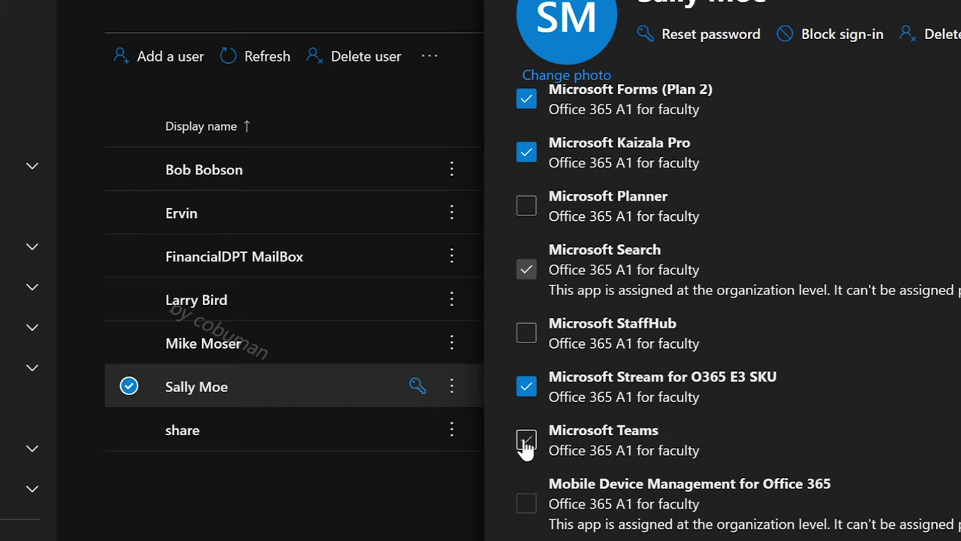
{"action": "left_click", "coordinate": [530, 445]}
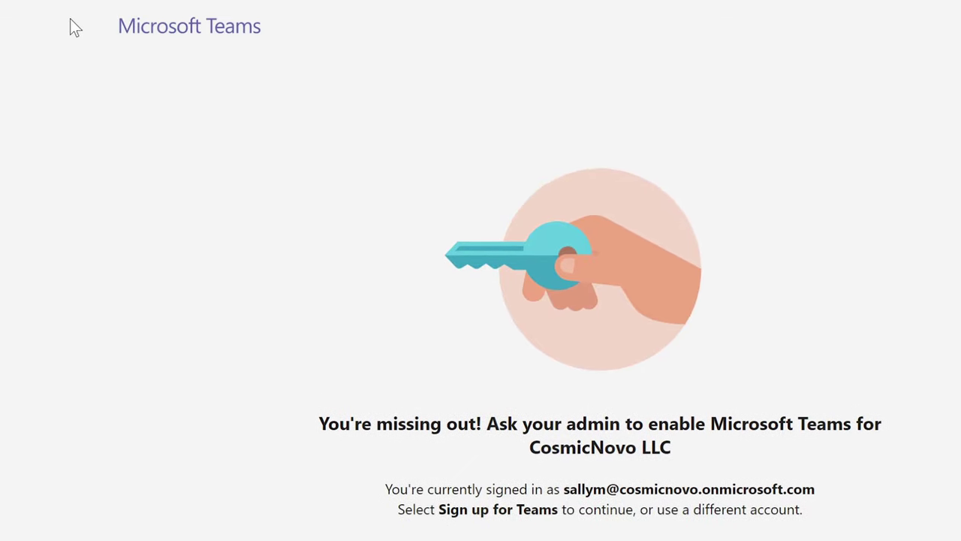
- Refresh the Teams licence error page to recheck the account's access
{"action": "left_click", "coordinate": [107, 59]}
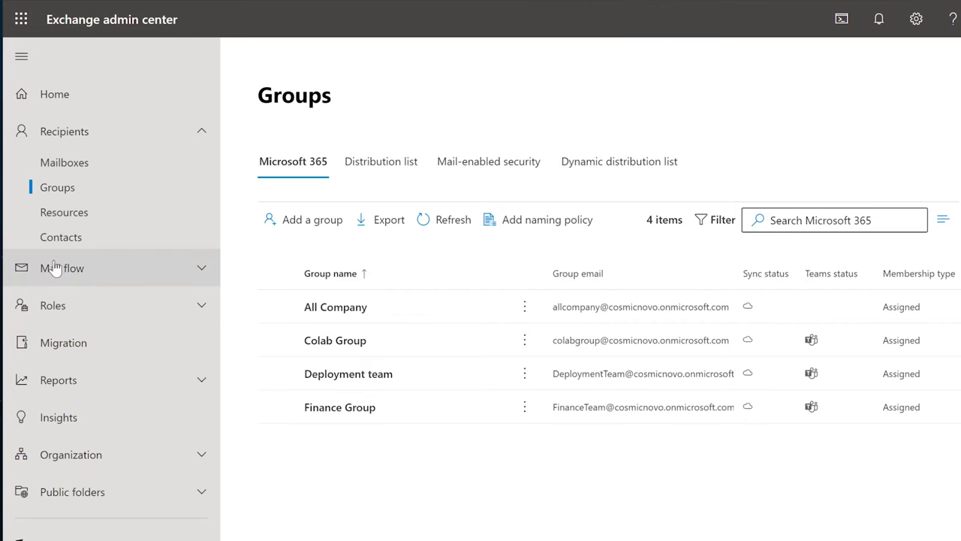
- Trace the user's sent mail and open the delivered 'New order.' message to report it
{"action": "left_click", "coordinate": [54, 268]}
{"action": "left_click", "coordinate": [81, 299]}
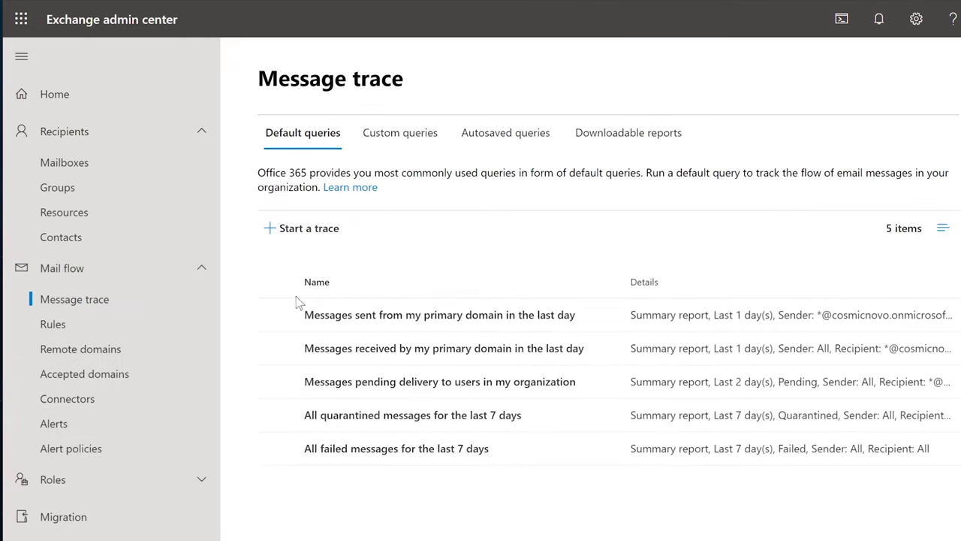
{"action": "left_click", "coordinate": [294, 228]}
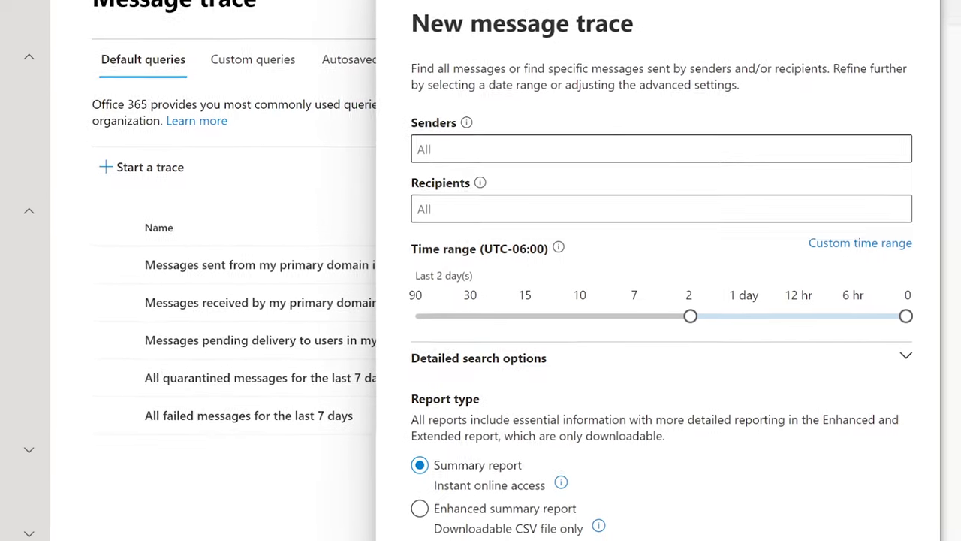
{"action": "left_click", "coordinate": [526, 149]}
{"action": "type", "text": "sally"}
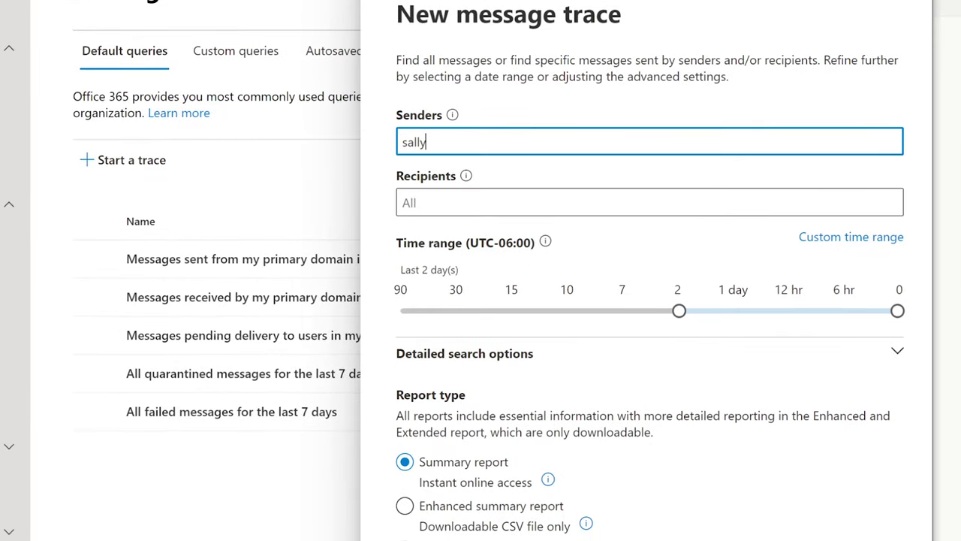
{"action": "left_click", "coordinate": [497, 217]}
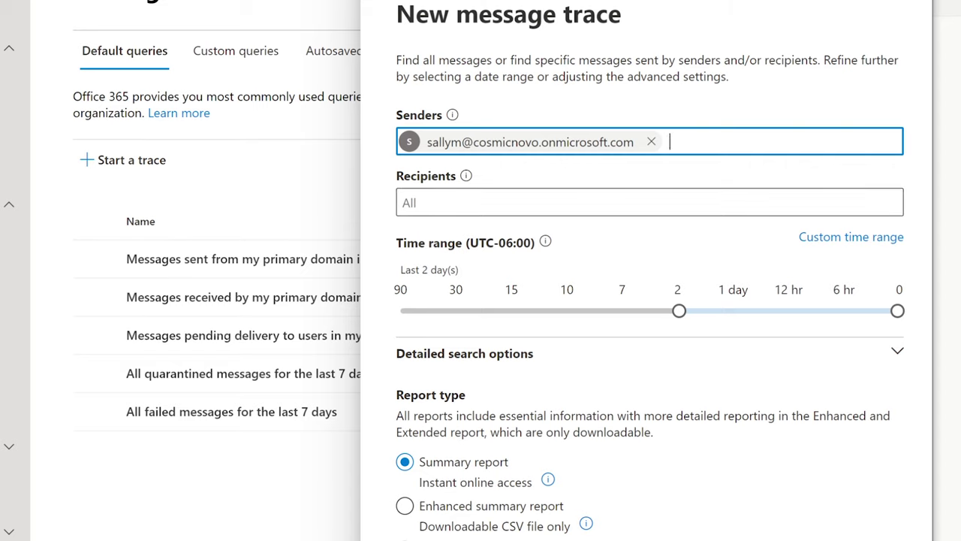
{"action": "key", "text": "Return"}
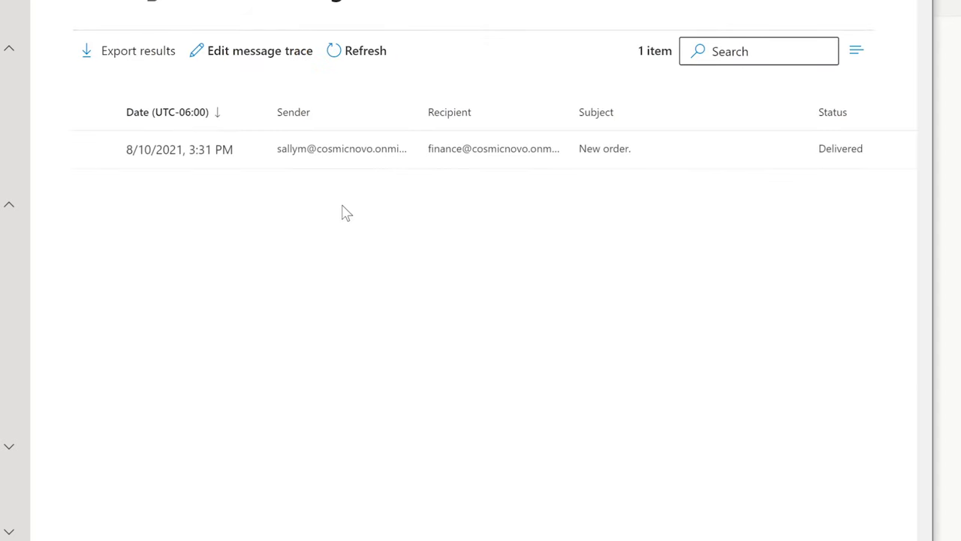
{"action": "left_click", "coordinate": [203, 154]}
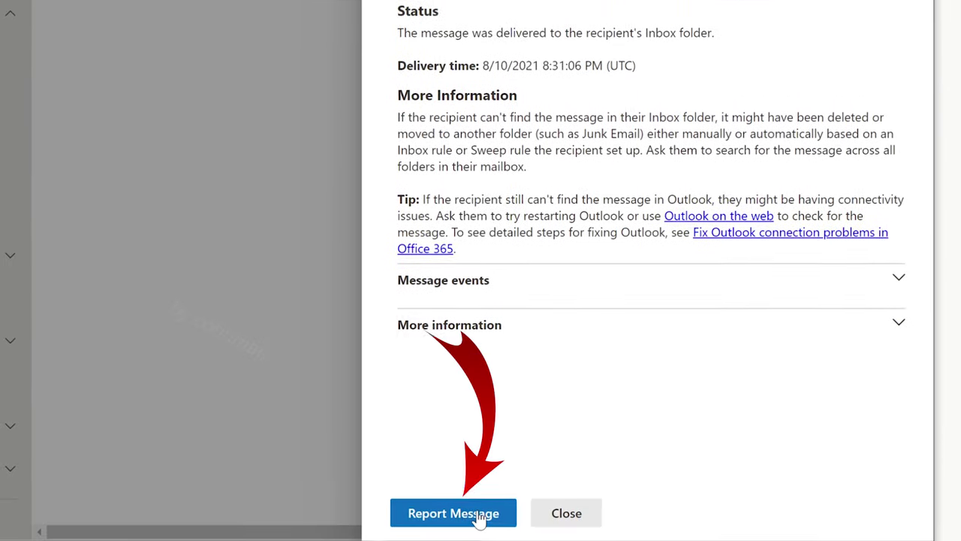
{"action": "left_click", "coordinate": [479, 518]}
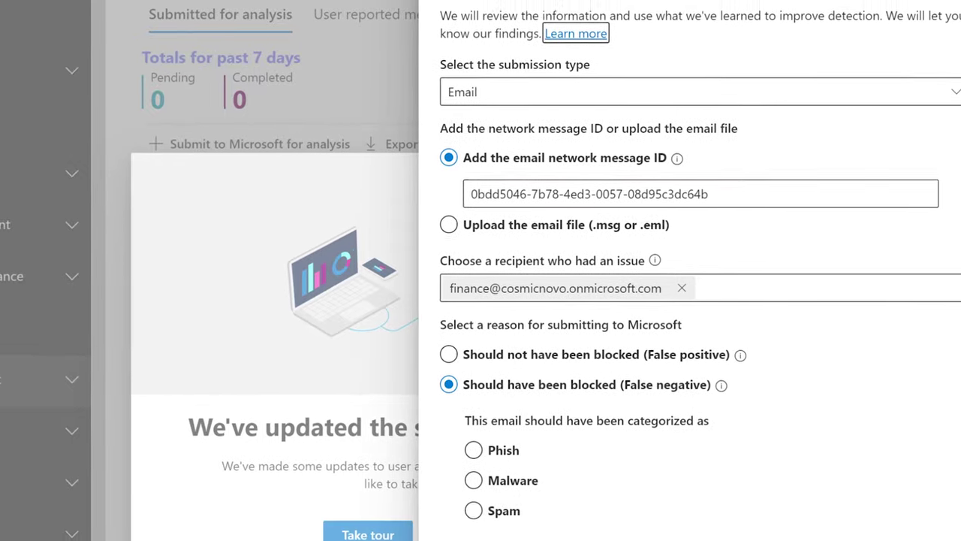
- Try the Phish, Malware and Spam categories, then discard the submission and dismiss the portal announcement
{"action": "left_click", "coordinate": [503, 455]}
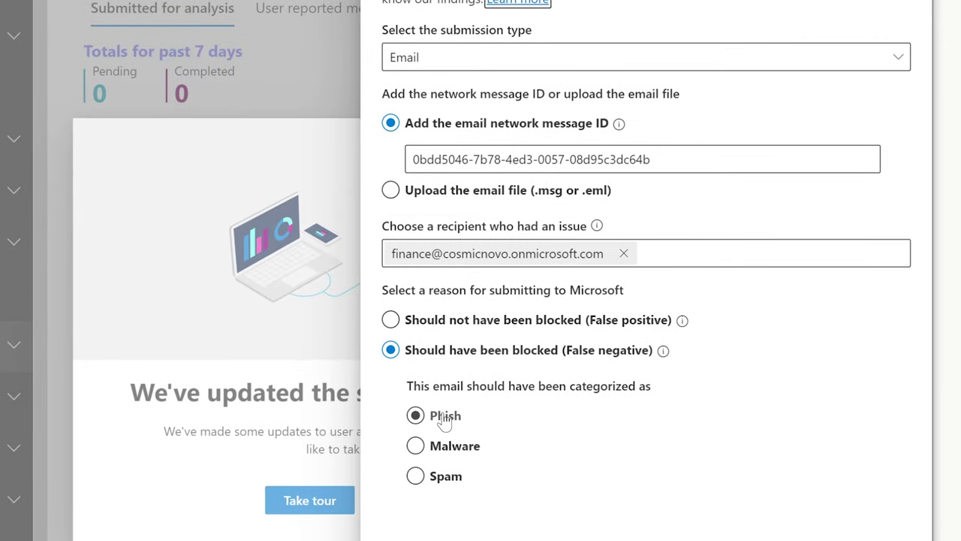
{"action": "left_click", "coordinate": [451, 450]}
{"action": "left_click", "coordinate": [444, 478]}
{"action": "key", "text": "Escape"}
{"action": "left_click", "coordinate": [154, 365]}
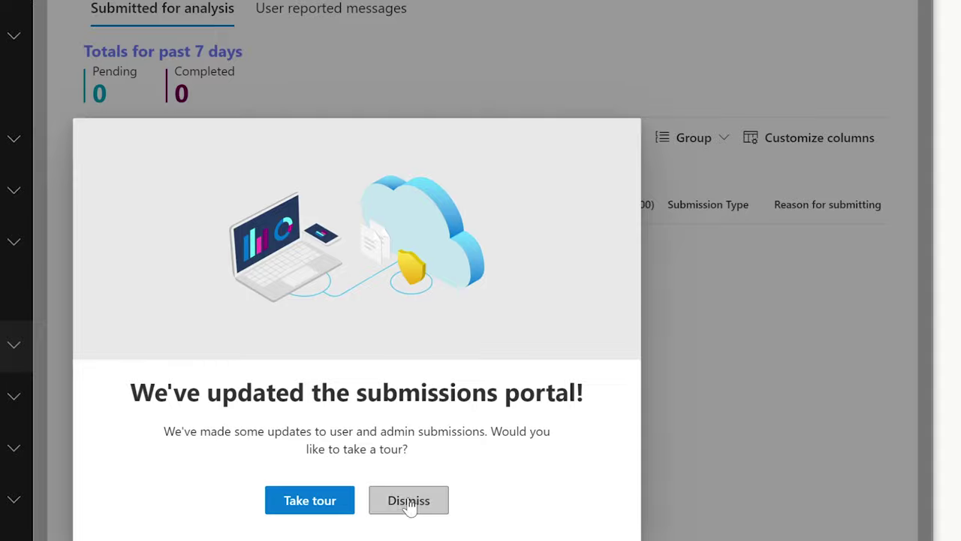
{"action": "left_click", "coordinate": [409, 501]}
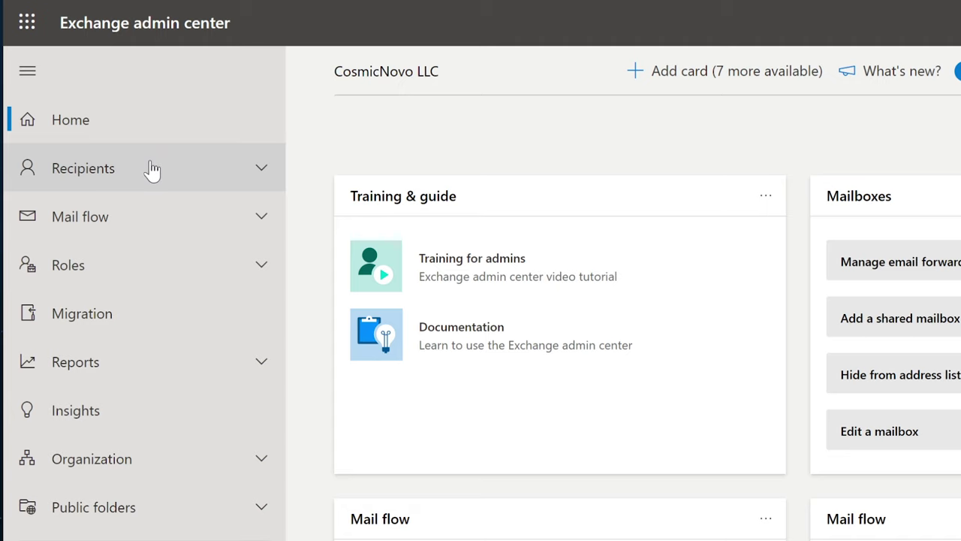
- Add a second user as owner of Finance Group through Recipients > Groups in Exchange admin center
{"action": "left_click", "coordinate": [192, 178]}
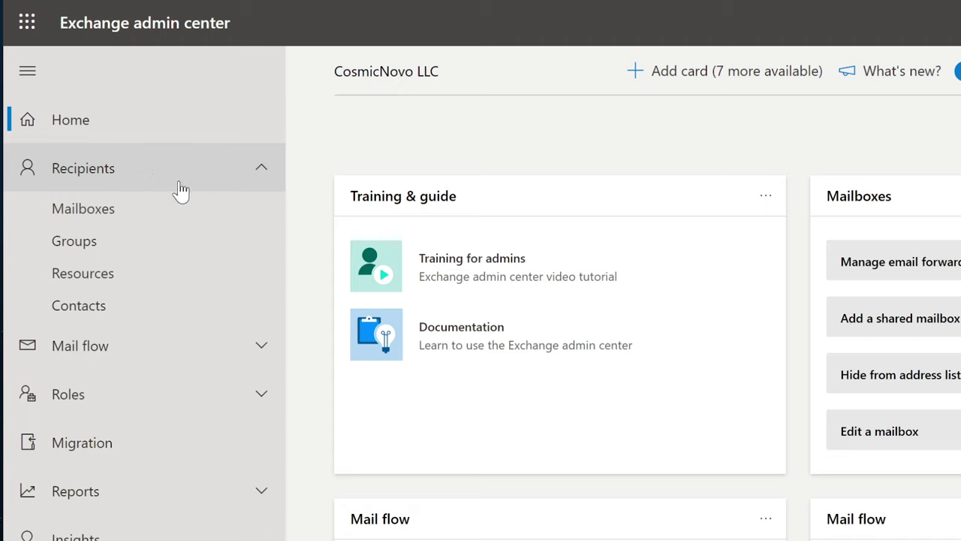
{"action": "left_click", "coordinate": [102, 246]}
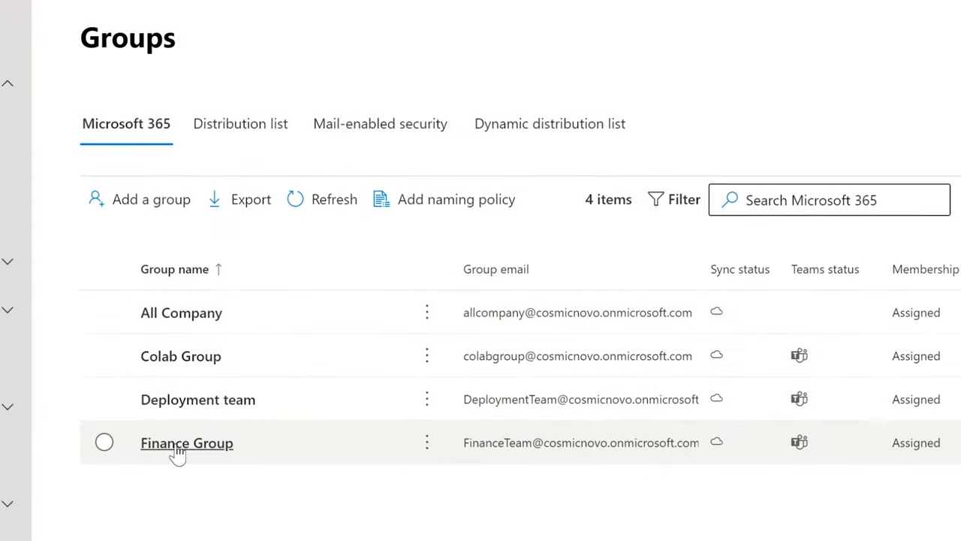
{"action": "left_click", "coordinate": [229, 462]}
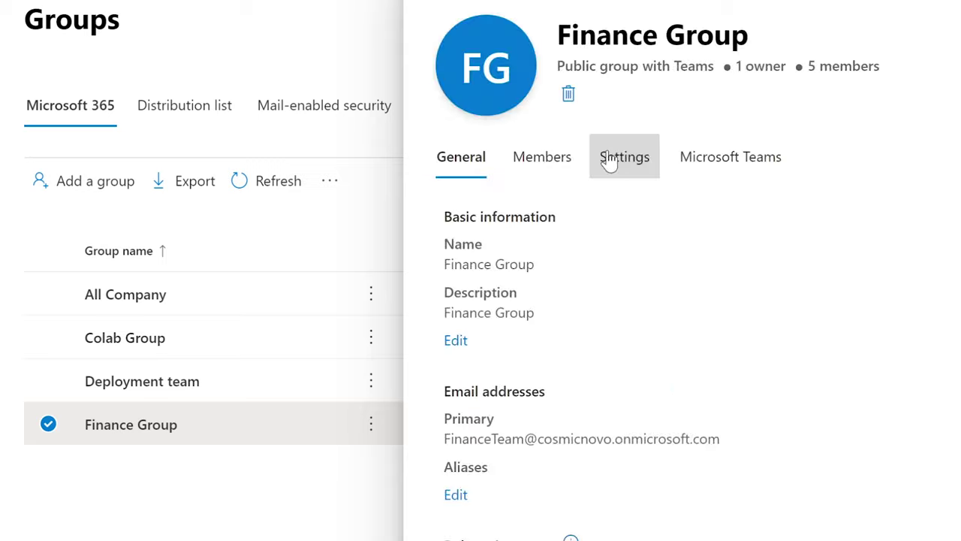
{"action": "left_click", "coordinate": [562, 172]}
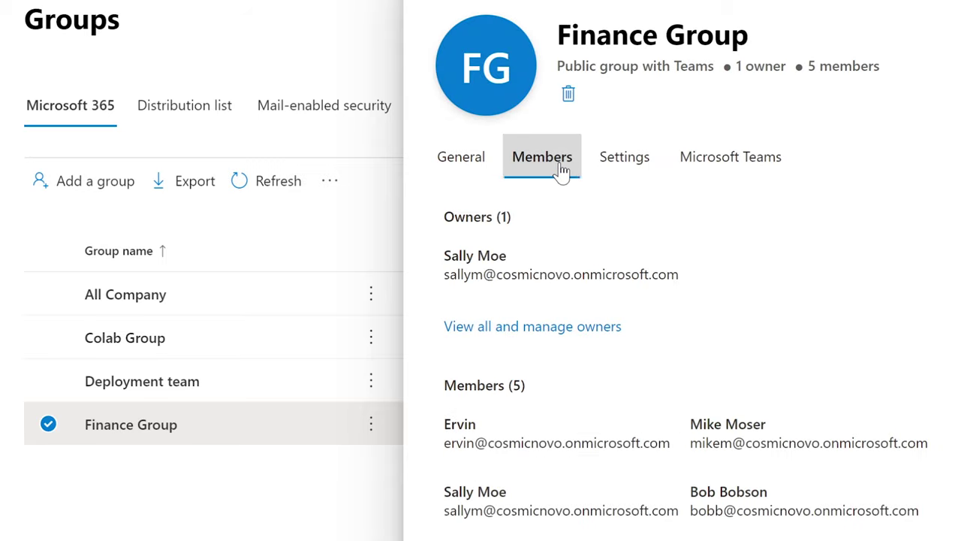
{"action": "left_click", "coordinate": [563, 327]}
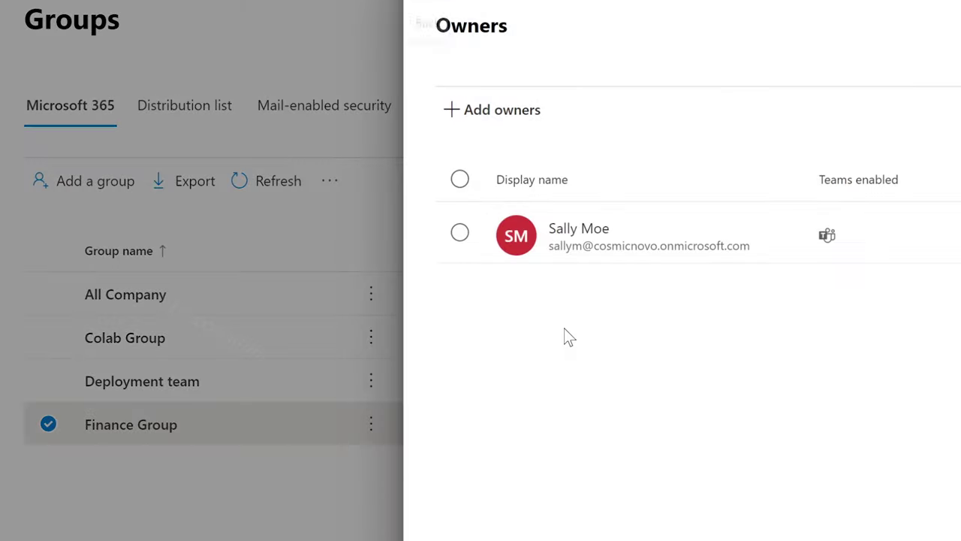
{"action": "left_click", "coordinate": [509, 112]}
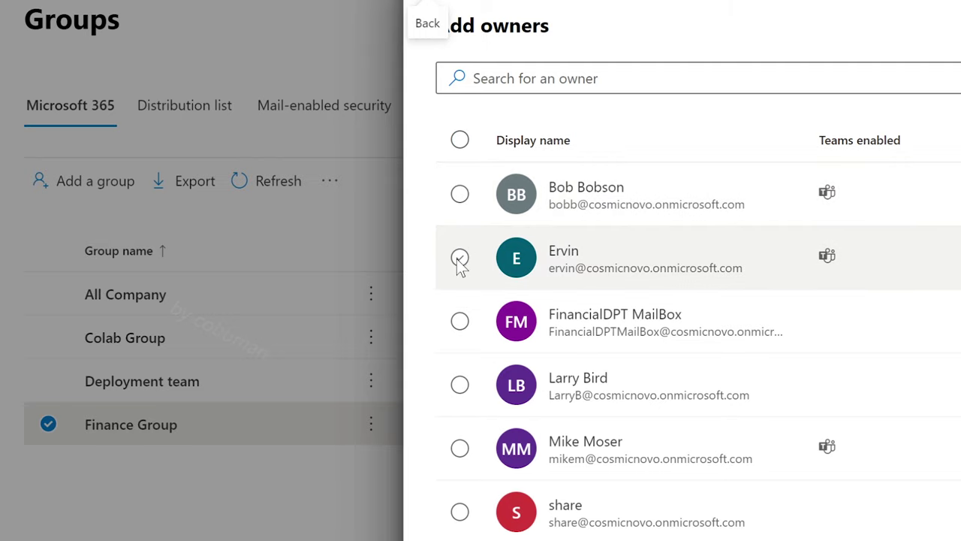
{"action": "left_click", "coordinate": [460, 195]}
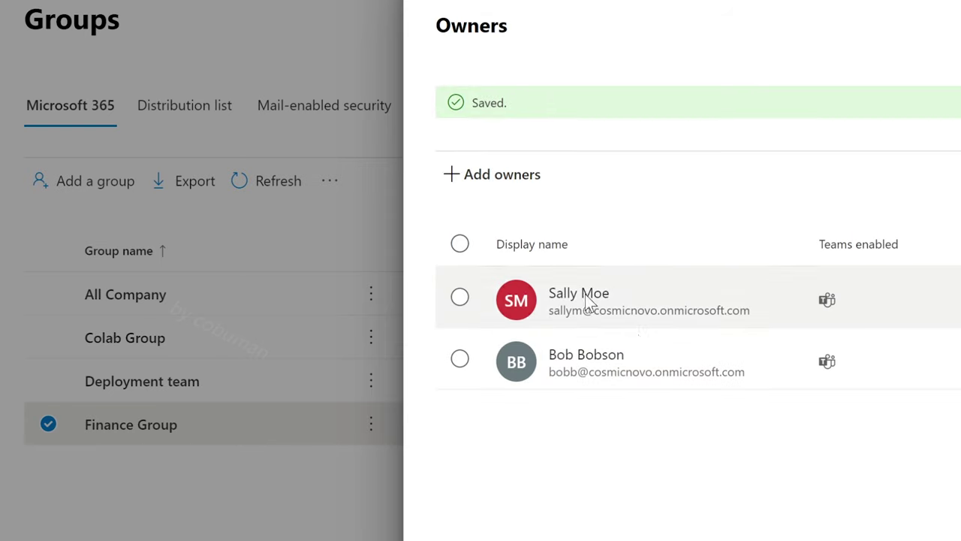
{"action": "left_click_drag", "start_coordinate": [538, 28], "coordinate": [427, 30]}
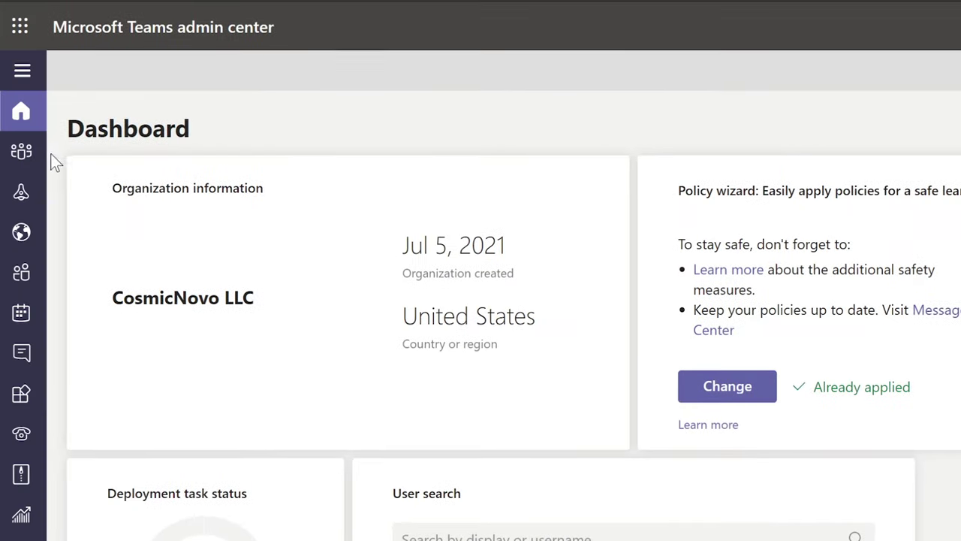
- Open Finance Group under Manage teams and change a member's role from Member to Owner
{"action": "left_click", "coordinate": [27, 75]}
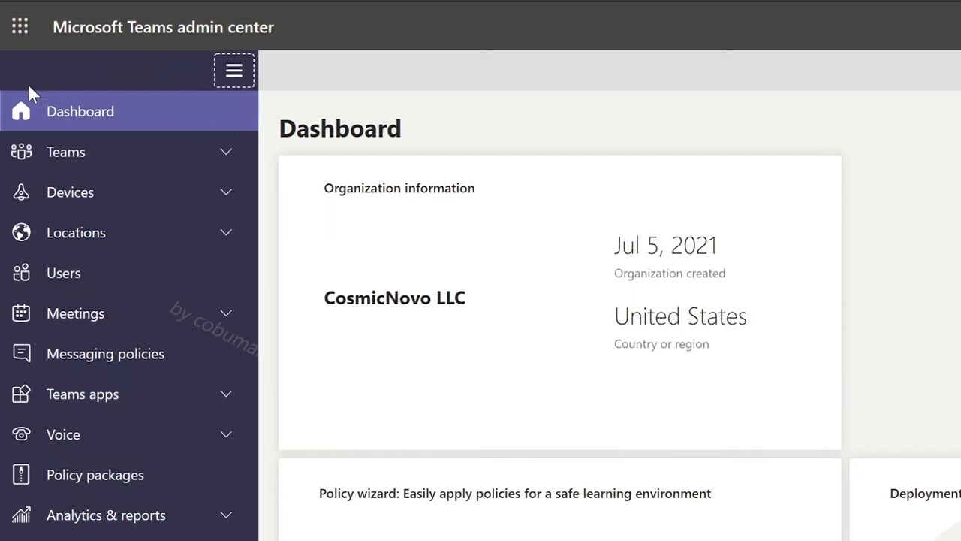
{"action": "left_click", "coordinate": [66, 154]}
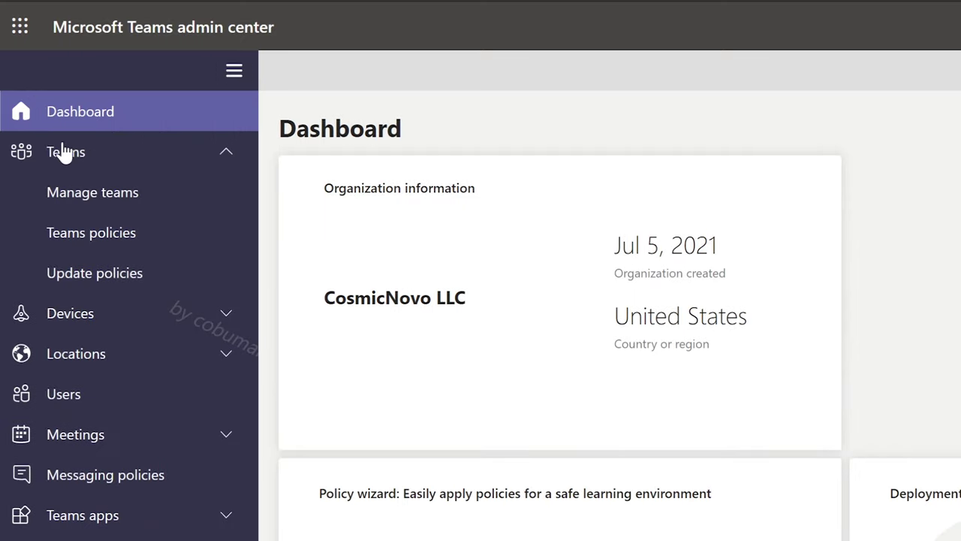
{"action": "left_click", "coordinate": [118, 239]}
{"action": "left_click", "coordinate": [123, 202]}
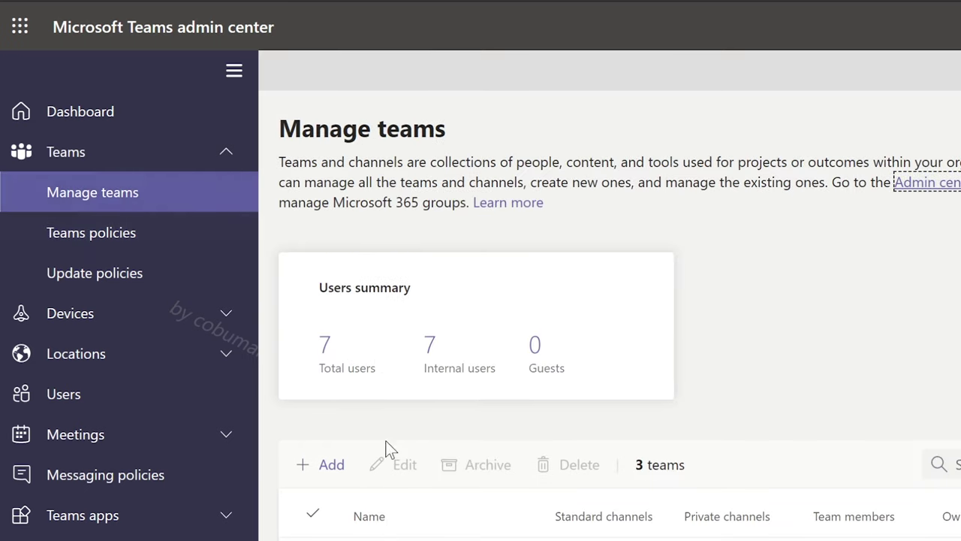
{"action": "left_click", "coordinate": [457, 540]}
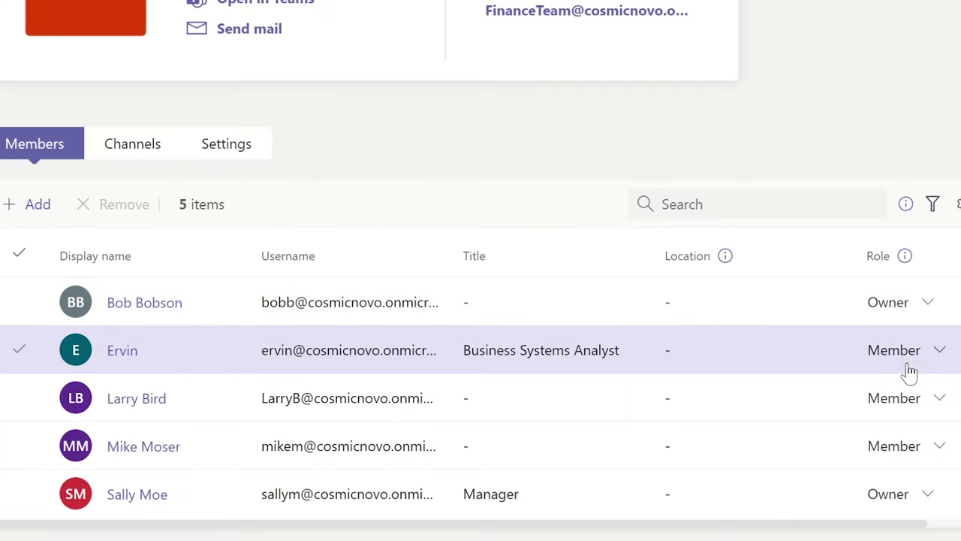
{"action": "left_click", "coordinate": [895, 406]}
{"action": "left_click", "coordinate": [885, 448]}
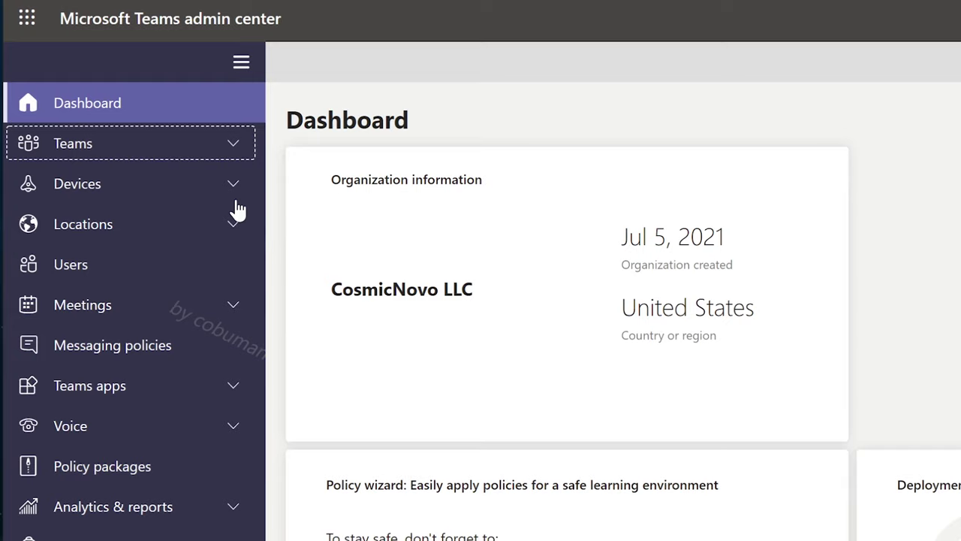
- Show the Group policy assignment tab of Teams policies and inspect the Finance Group and All Company entries
{"action": "left_click", "coordinate": [98, 154]}
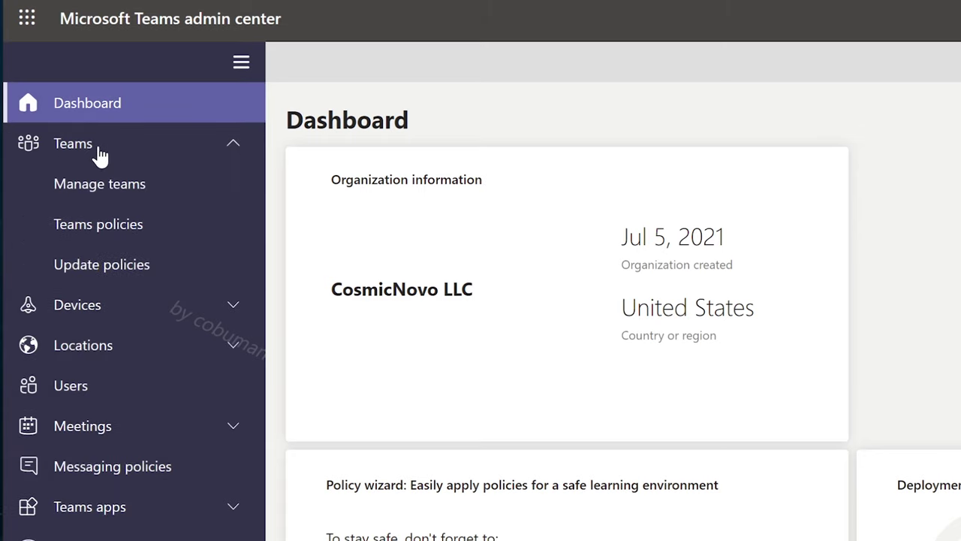
{"action": "left_click", "coordinate": [98, 225]}
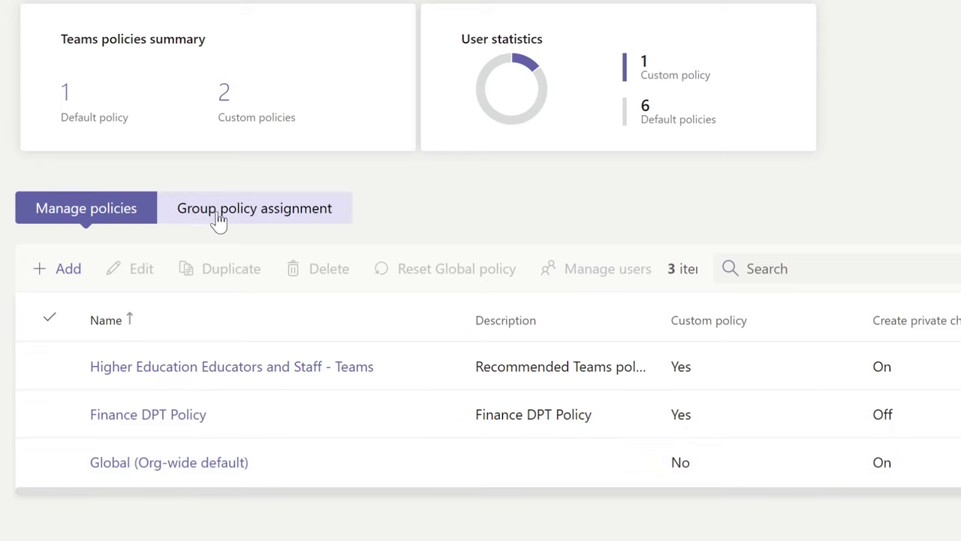
{"action": "left_click", "coordinate": [222, 215]}
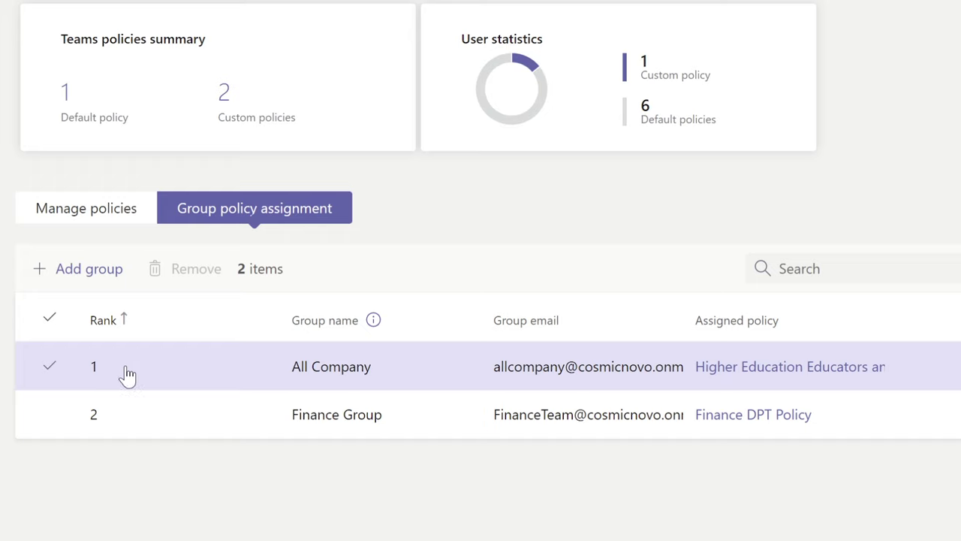
{"action": "left_click", "coordinate": [118, 411]}
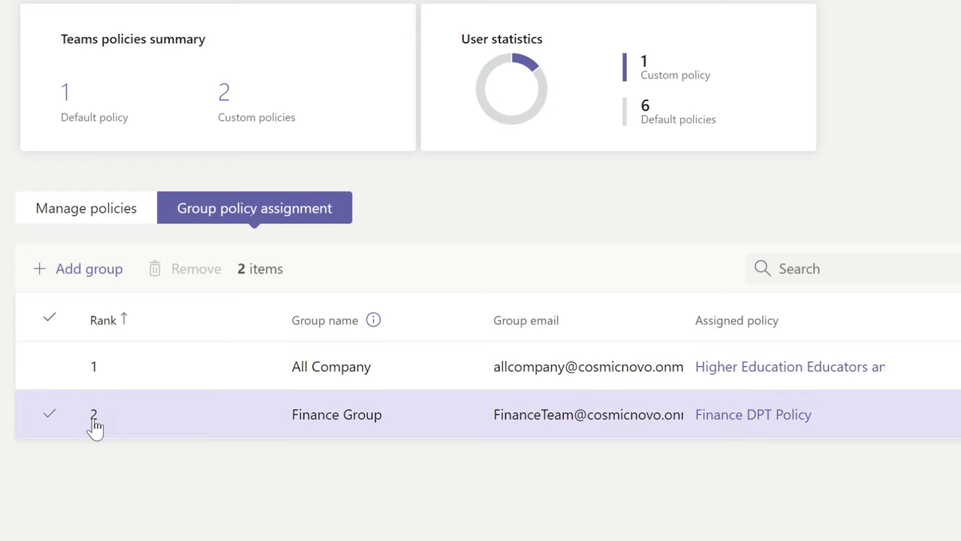
{"action": "left_click", "coordinate": [128, 381]}
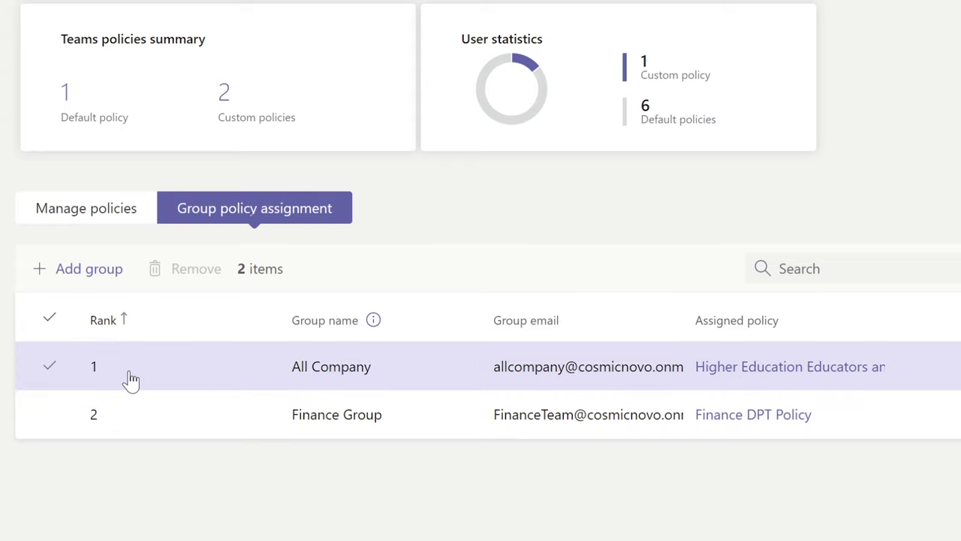
{"action": "left_click", "coordinate": [131, 383]}
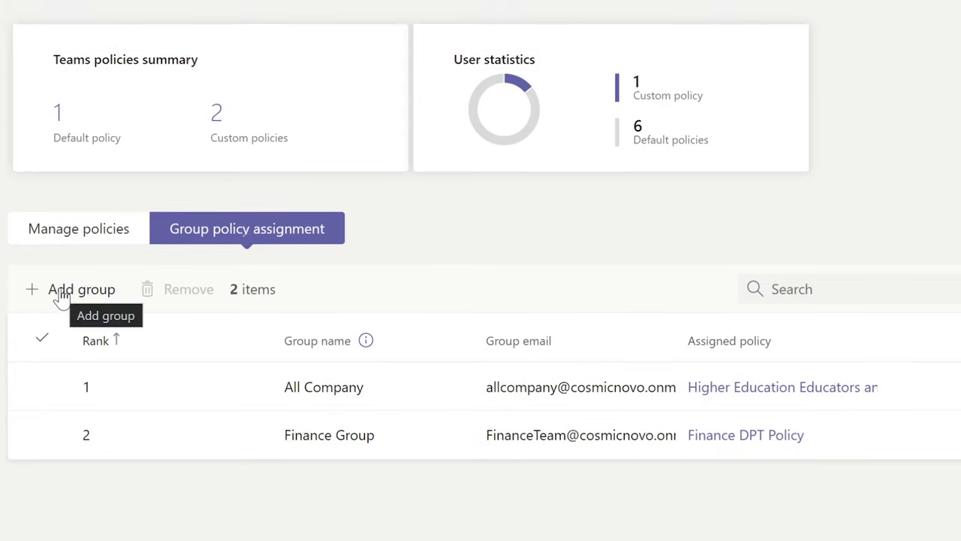
- Add the ActualFinanceGroupDistro group found by searching 'f', keeping its rank at 3
{"action": "left_click", "coordinate": [62, 293]}
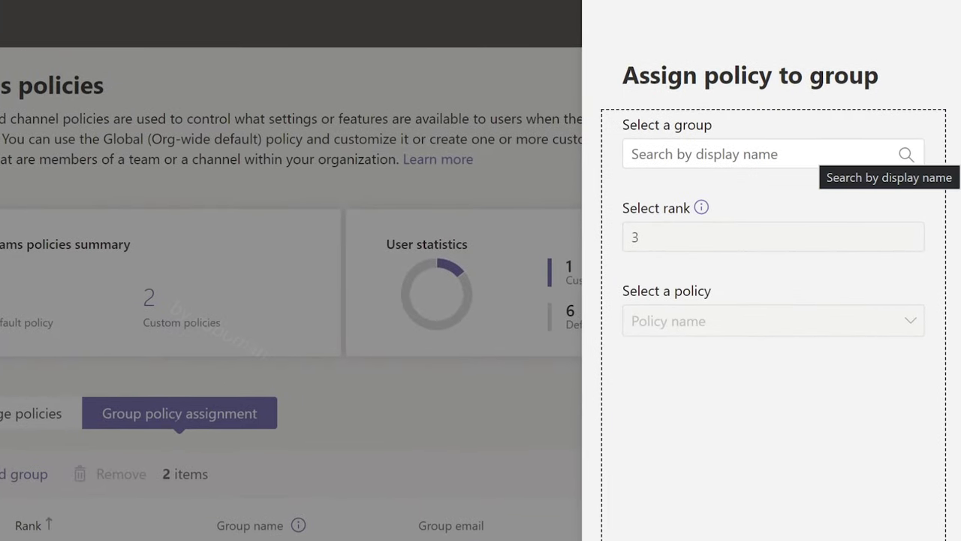
{"action": "left_click", "coordinate": [706, 153]}
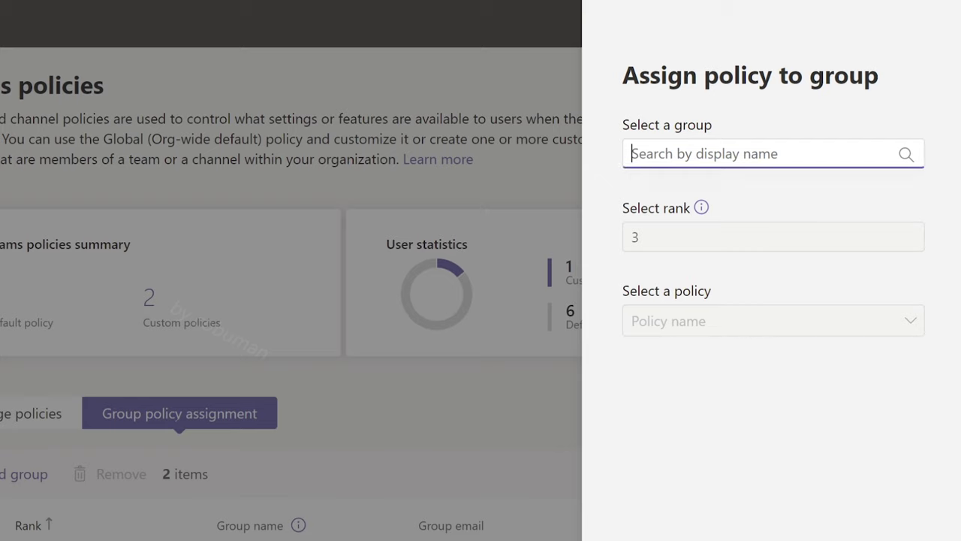
{"action": "type", "text": "finance"}
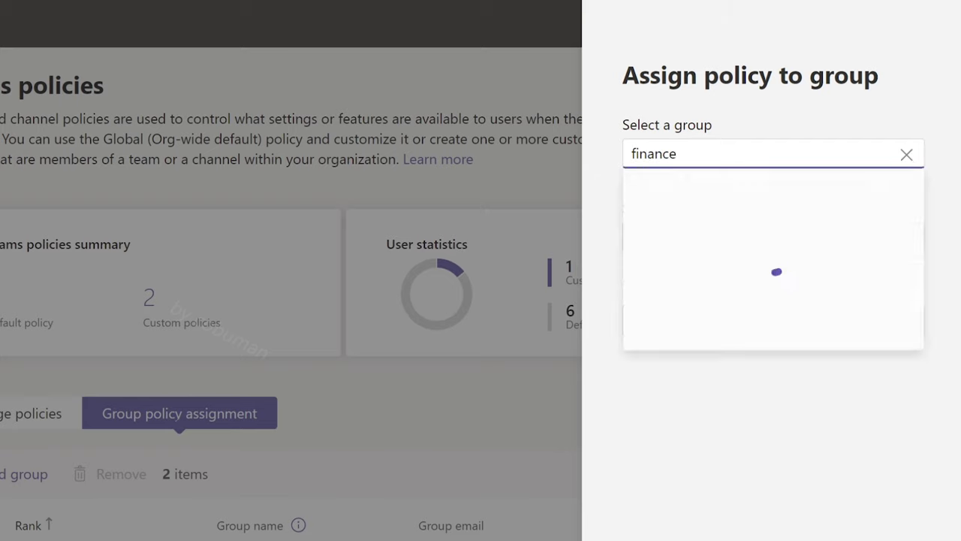
{"action": "left_click", "coordinate": [874, 197]}
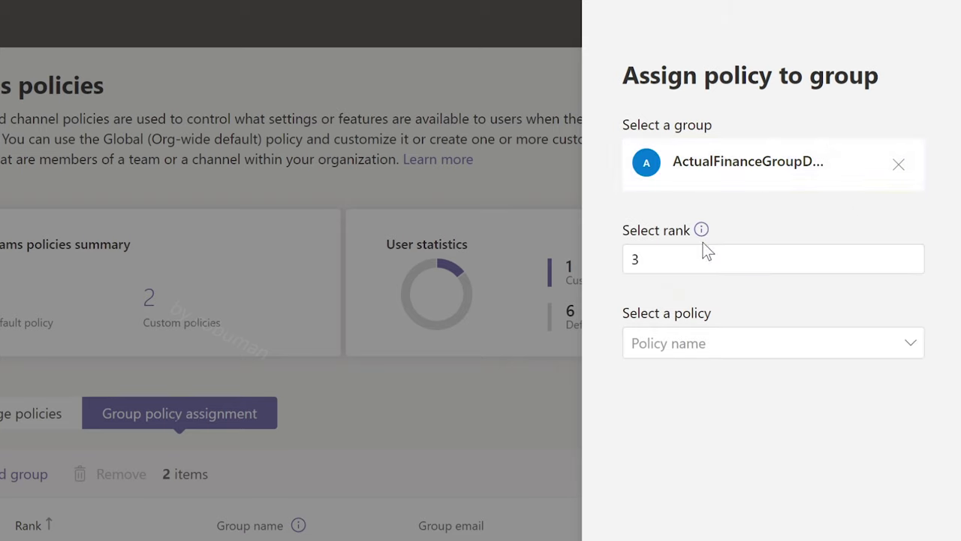
{"action": "left_click", "coordinate": [637, 259]}
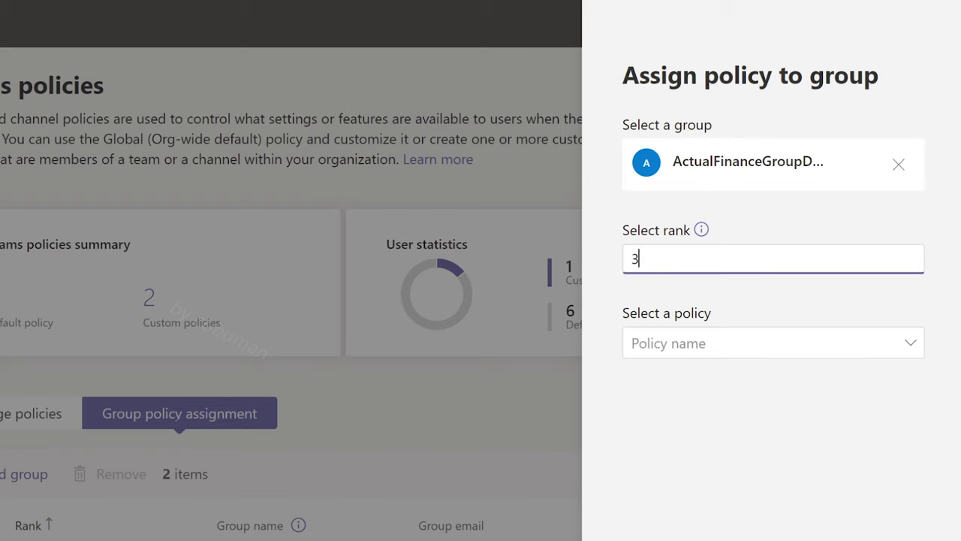
{"action": "left_click", "coordinate": [699, 232]}
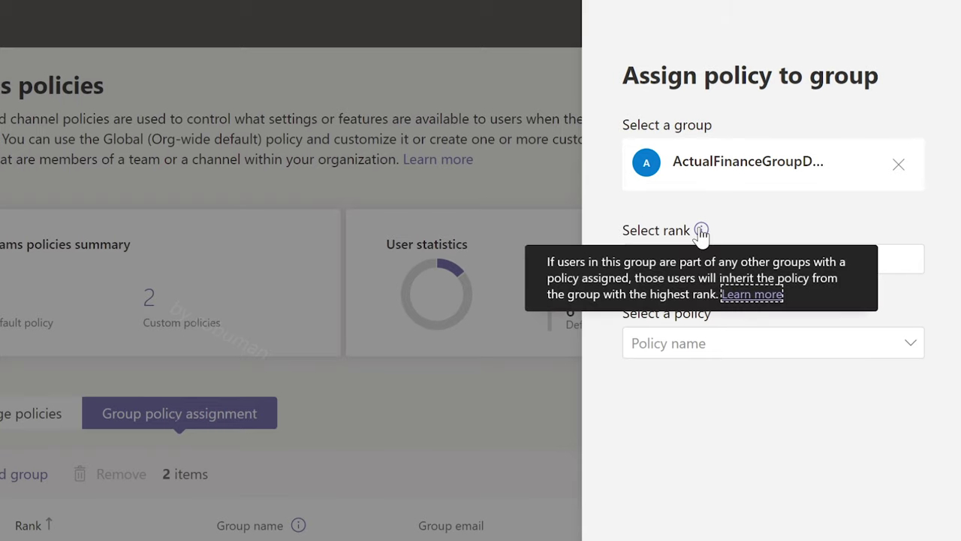
{"action": "key", "text": "Escape"}
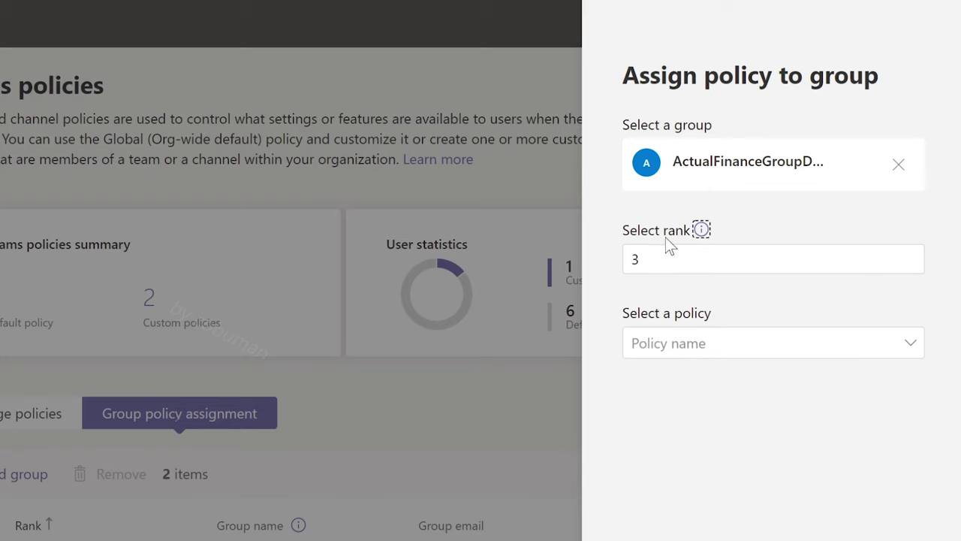
{"action": "left_click", "coordinate": [701, 231]}
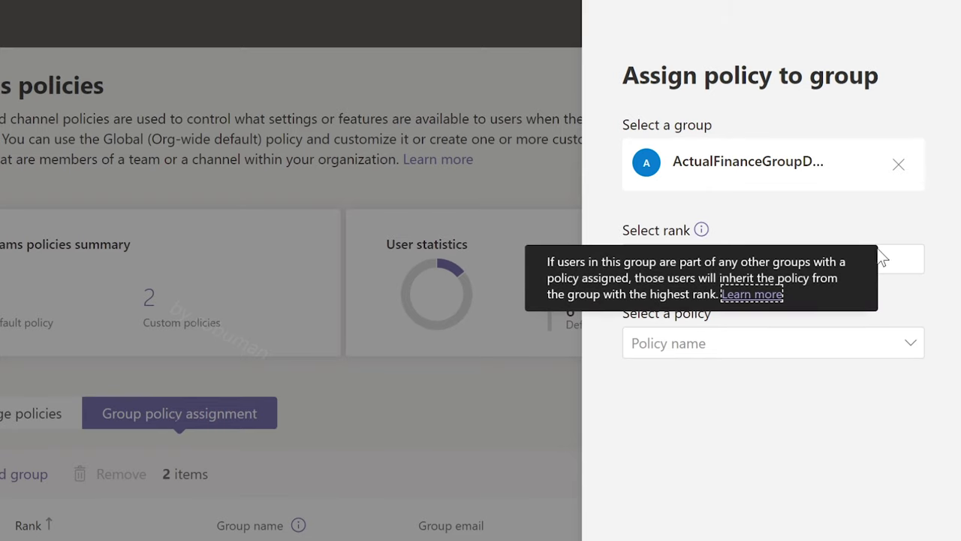
{"action": "key", "text": "Escape"}
{"action": "left_click", "coordinate": [639, 259]}
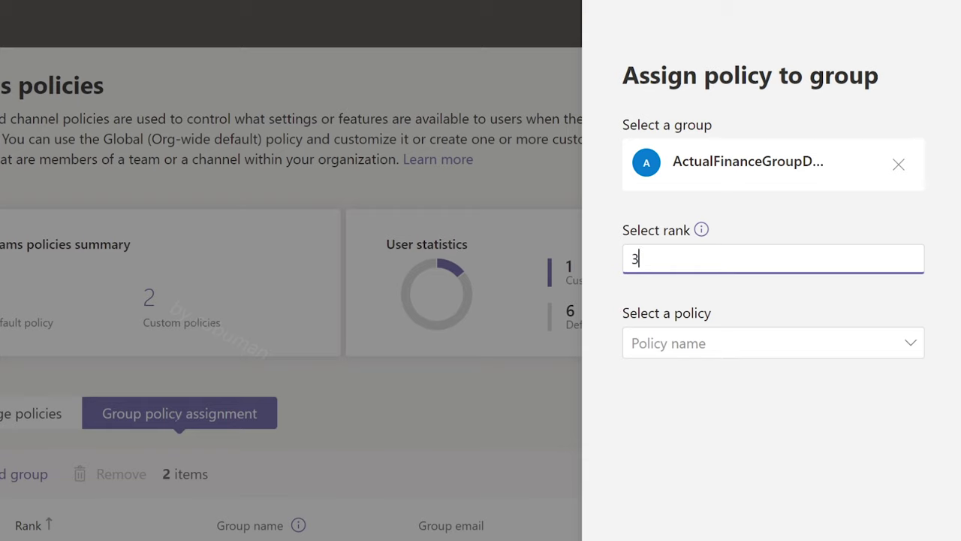
- Choose the Higher Education Educators and staff policy and apply the assignment
{"action": "left_click", "coordinate": [747, 347]}
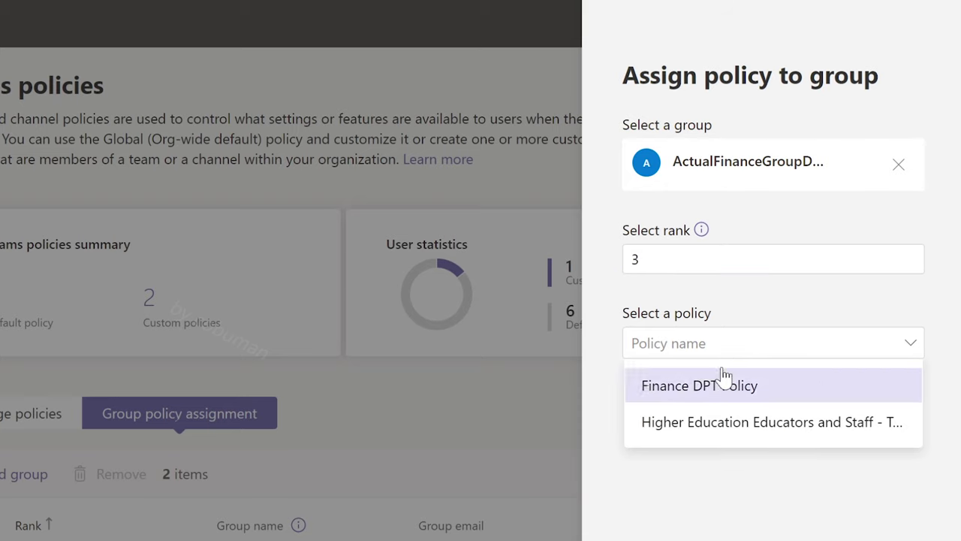
{"action": "left_click", "coordinate": [685, 425]}
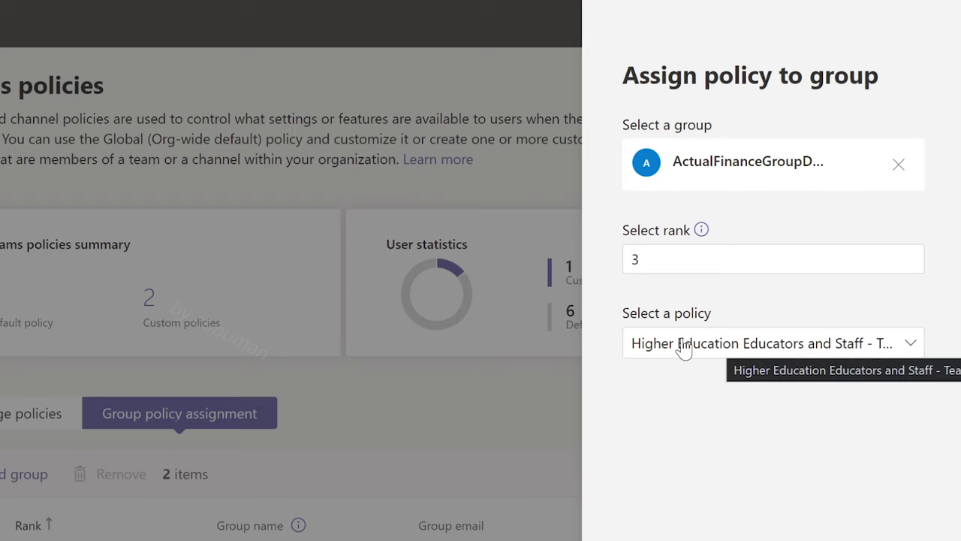
{"action": "left_click_drag", "start_coordinate": [639, 259], "coordinate": [608, 272]}
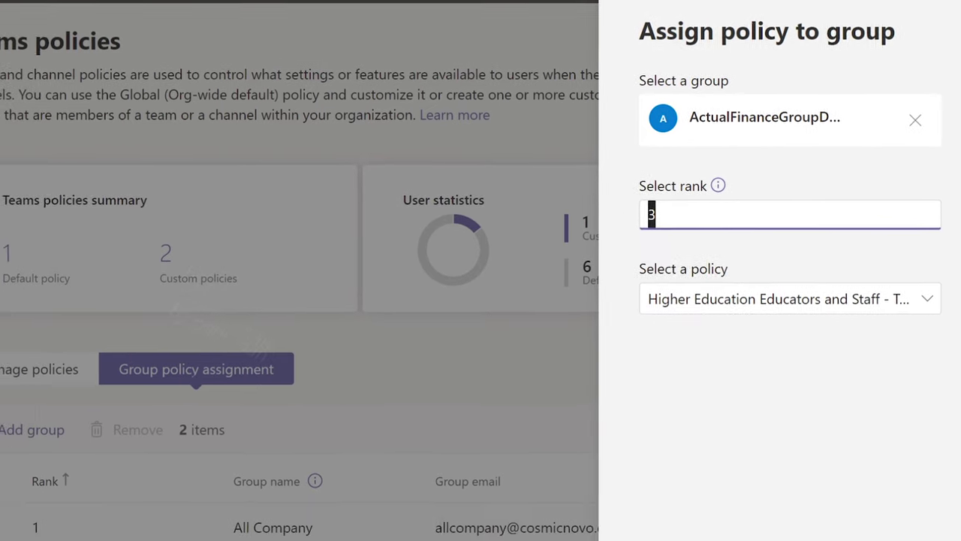
{"action": "left_click", "coordinate": [800, 184]}
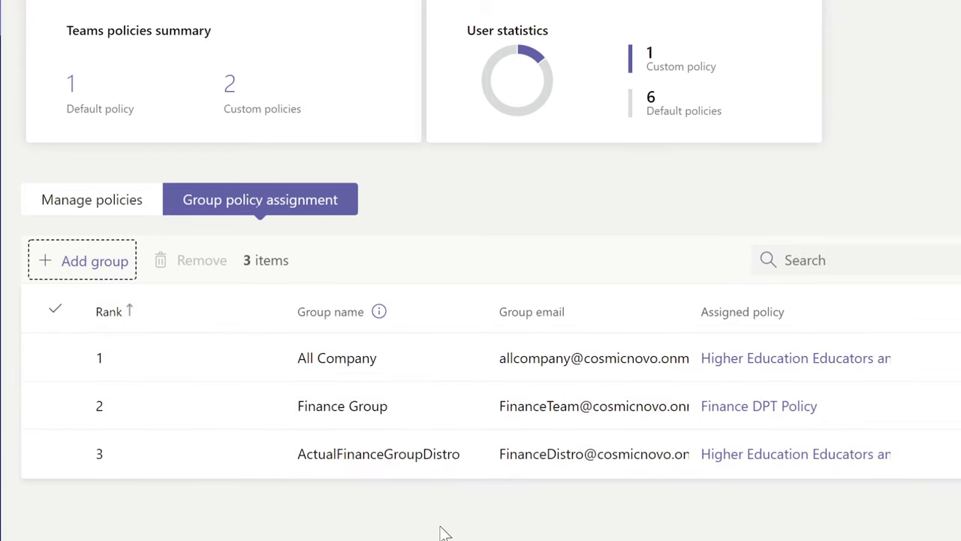
{"action": "left_click", "coordinate": [361, 454]}
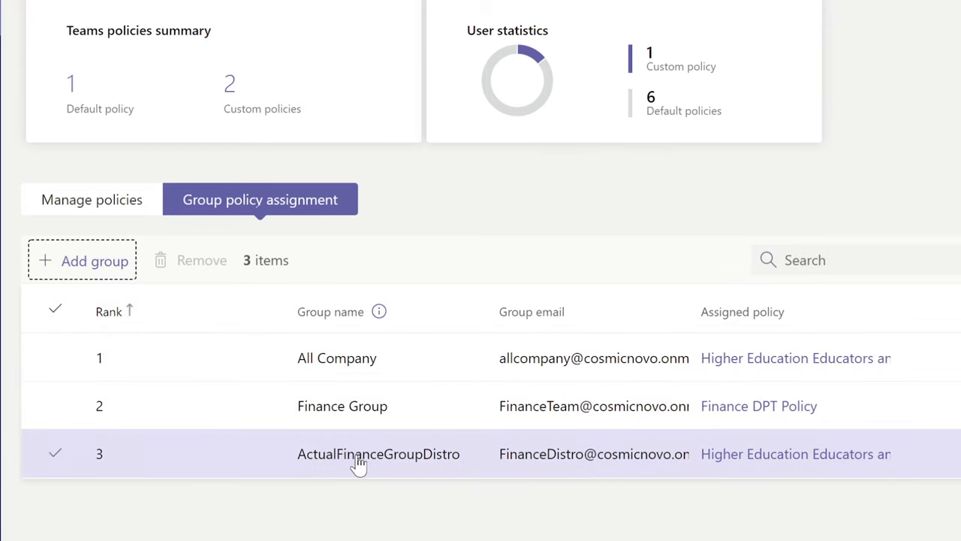
{"action": "left_click", "coordinate": [375, 459]}
{"action": "left_click", "coordinate": [339, 422]}
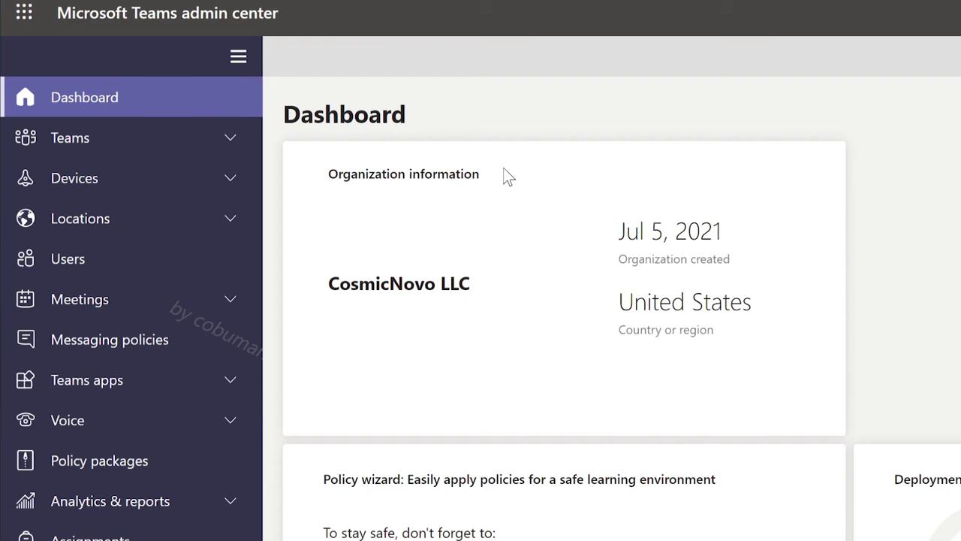
- Start a new IP phone configuration profile and scroll through its General and Device settings
{"action": "left_click", "coordinate": [105, 185]}
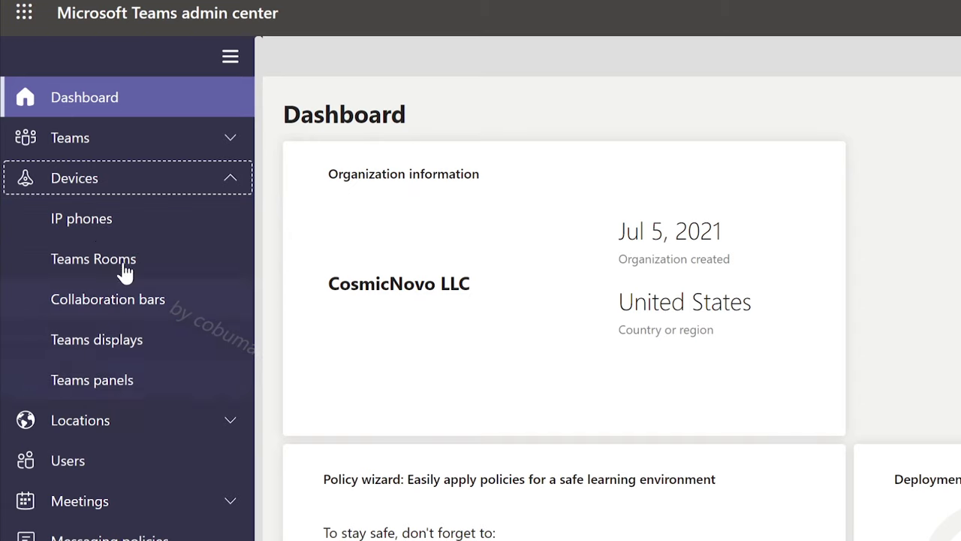
{"action": "left_click", "coordinate": [113, 220]}
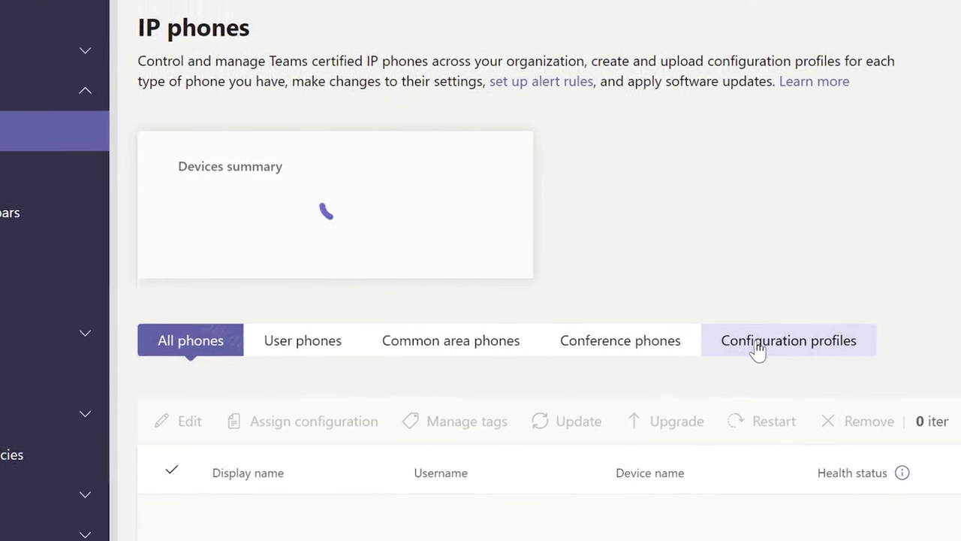
{"action": "left_click", "coordinate": [759, 345]}
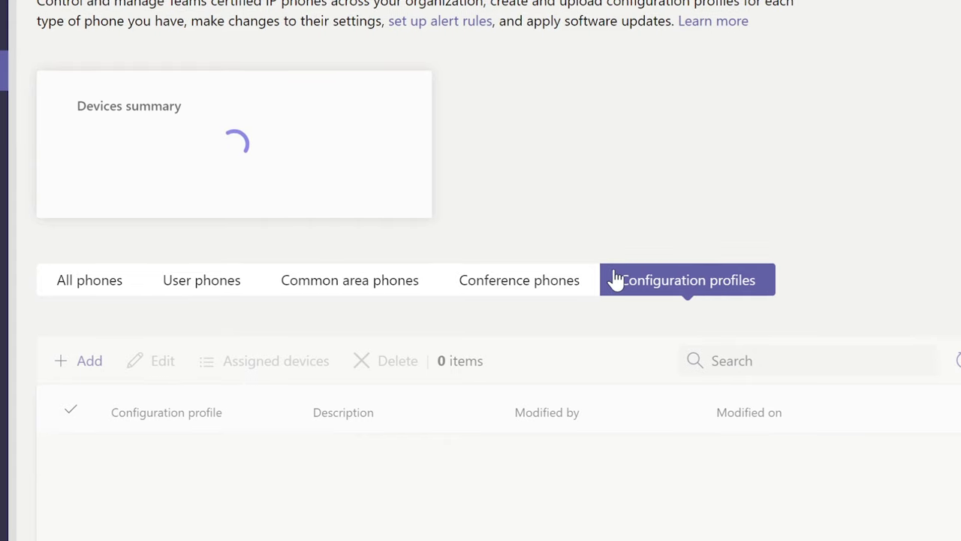
{"action": "left_click", "coordinate": [81, 366]}
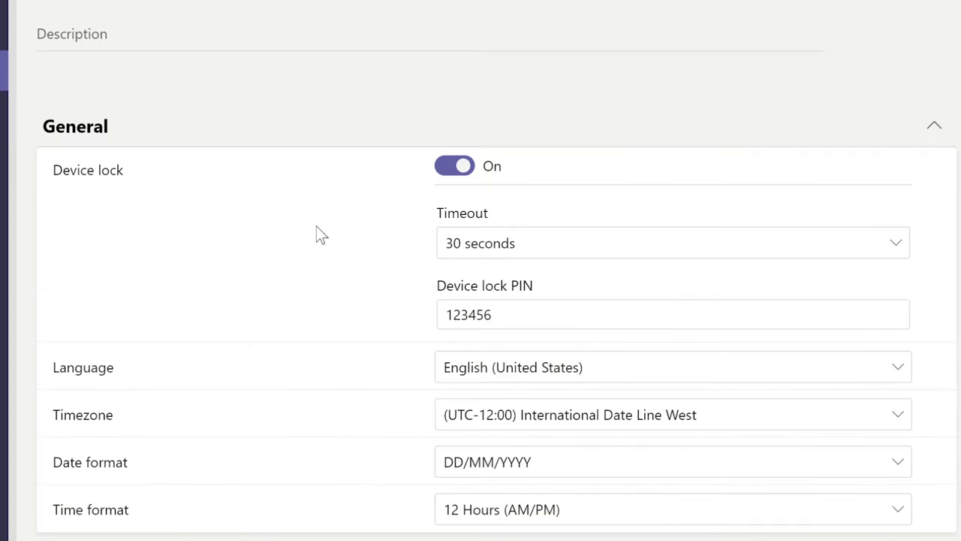
{"action": "scroll", "coordinate": [316, 226], "scroll_direction": "down", "scroll_amount": 2}
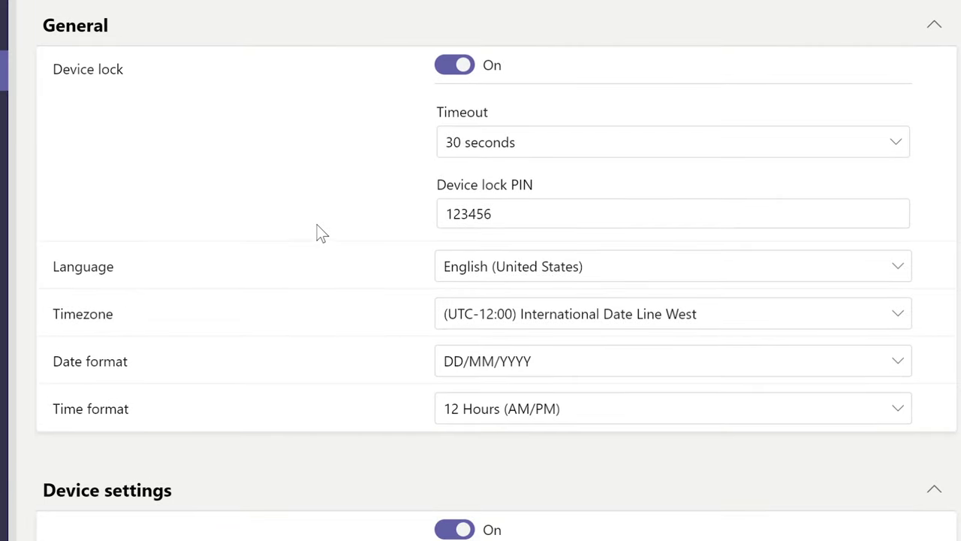
{"action": "scroll", "coordinate": [562, 266], "scroll_direction": "down", "scroll_amount": 2}
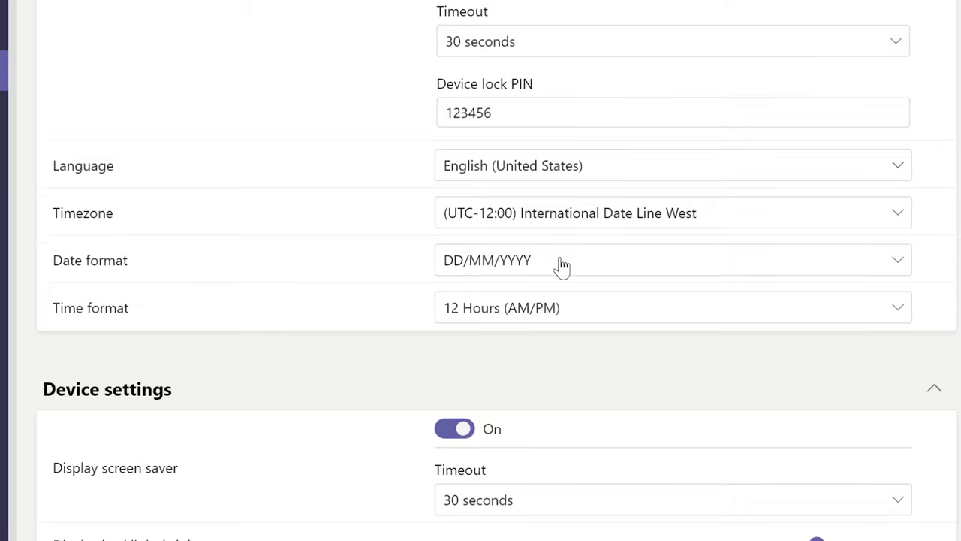
{"action": "scroll", "coordinate": [562, 265], "scroll_direction": "down", "scroll_amount": 2}
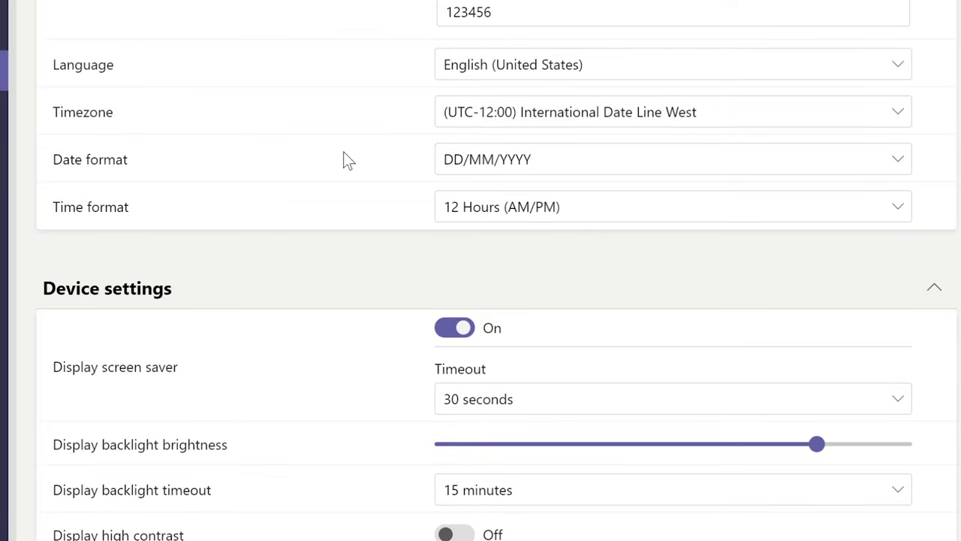
{"action": "scroll", "coordinate": [313, 407], "scroll_direction": "down", "scroll_amount": 8}
{"action": "scroll", "coordinate": [331, 405], "scroll_direction": "down", "scroll_amount": 4}
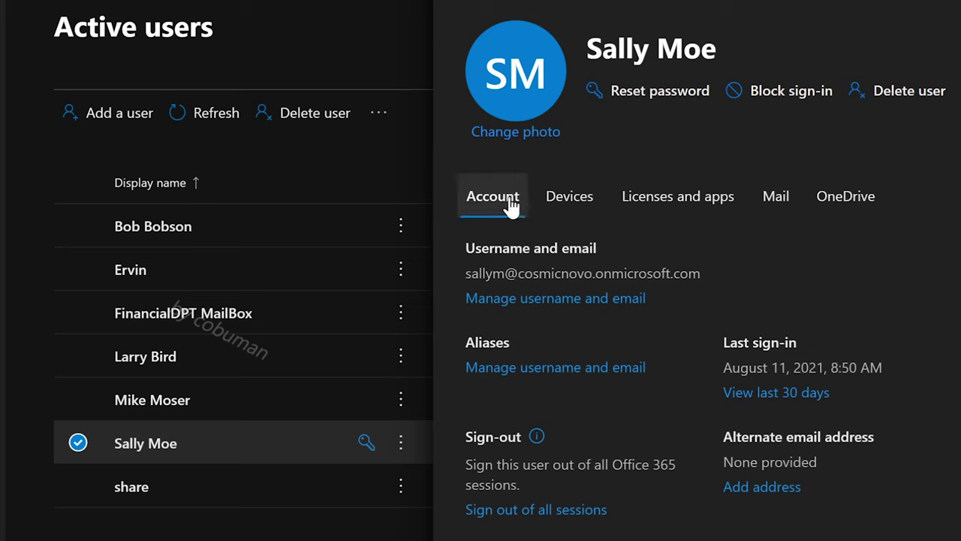
- Check the user's Devices, Licenses and apps, Mail and OneDrive tabs in turn
{"action": "left_click", "coordinate": [565, 201]}
{"action": "left_click", "coordinate": [689, 215]}
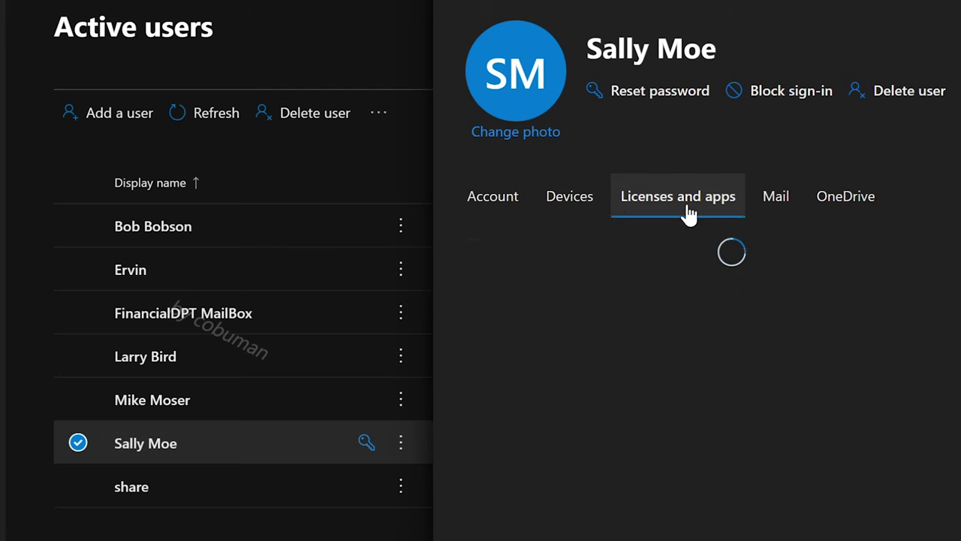
{"action": "left_click", "coordinate": [776, 201]}
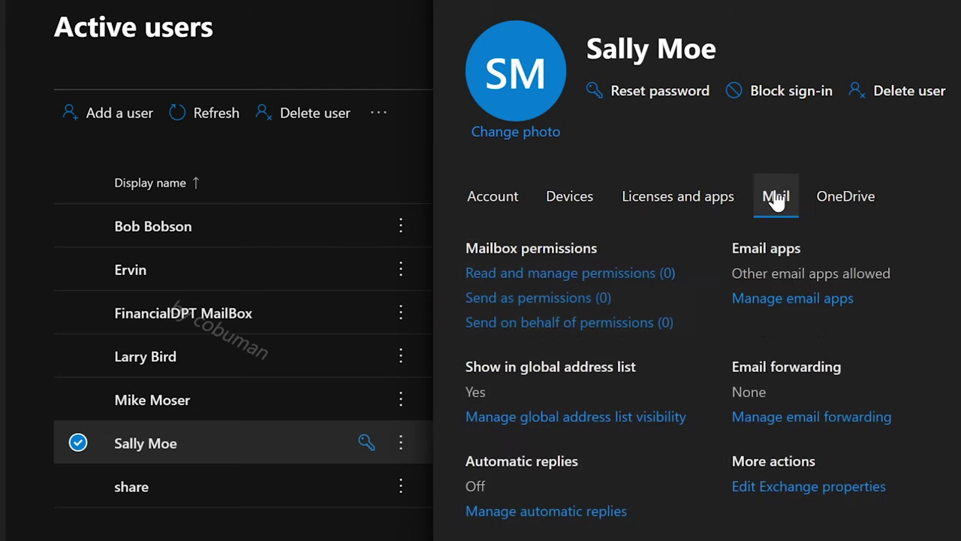
{"action": "left_click", "coordinate": [858, 205]}
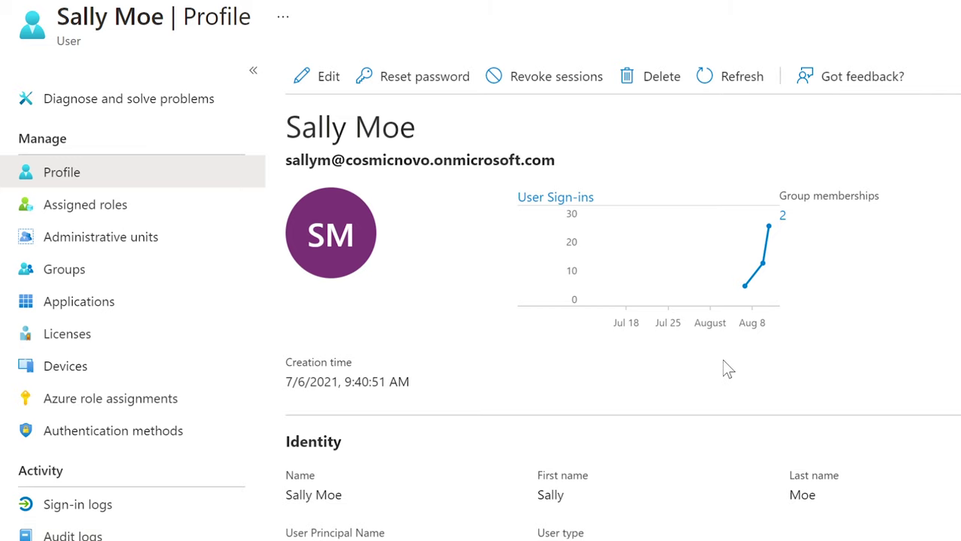
- Scroll through the user's Azure AD profile and sign-in history
{"action": "scroll", "coordinate": [723, 361], "scroll_direction": "down", "scroll_amount": 4}
{"action": "scroll", "coordinate": [725, 370], "scroll_direction": "up", "scroll_amount": 4}
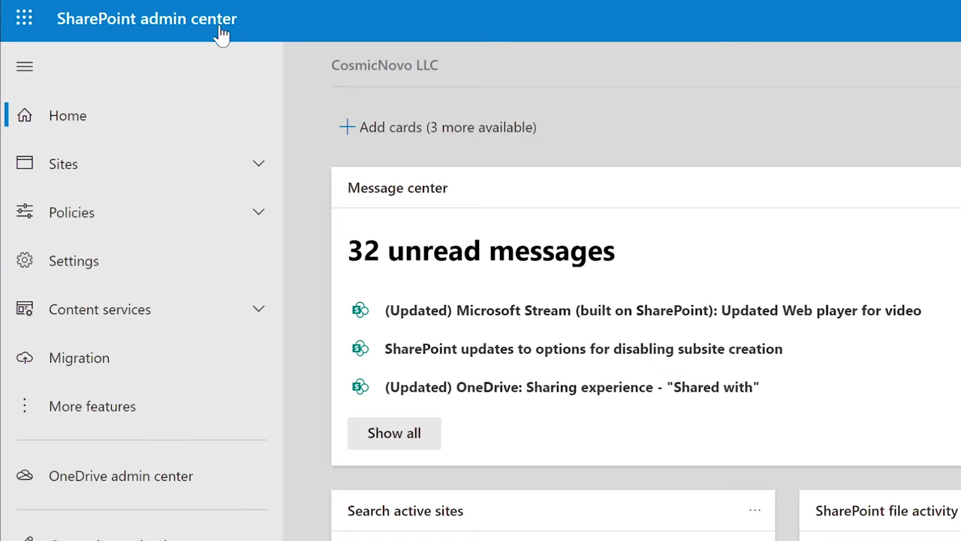
- Open User profiles management from SharePoint's More features page
{"action": "left_click", "coordinate": [120, 410]}
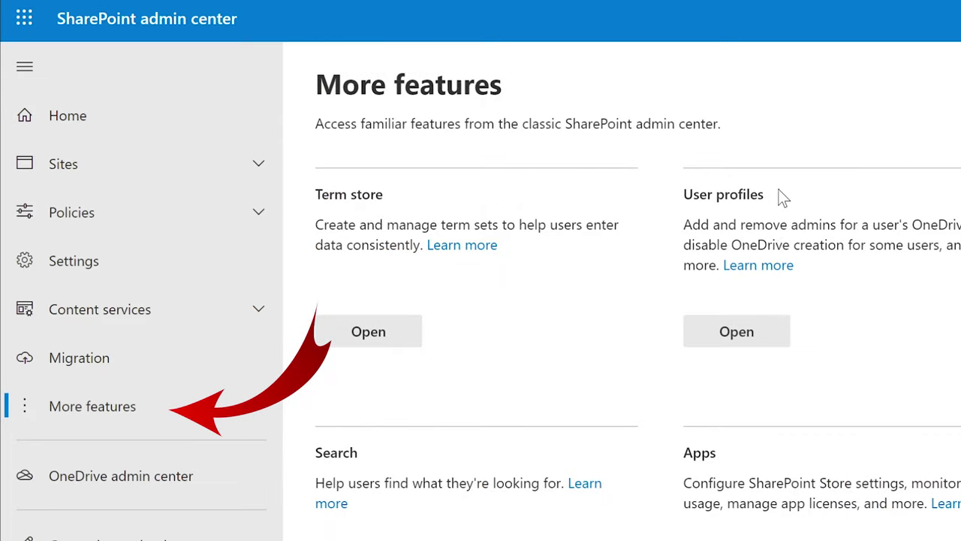
{"action": "left_click_drag", "start_coordinate": [770, 196], "coordinate": [724, 197]}
{"action": "left_click_drag", "start_coordinate": [694, 194], "coordinate": [681, 195]}
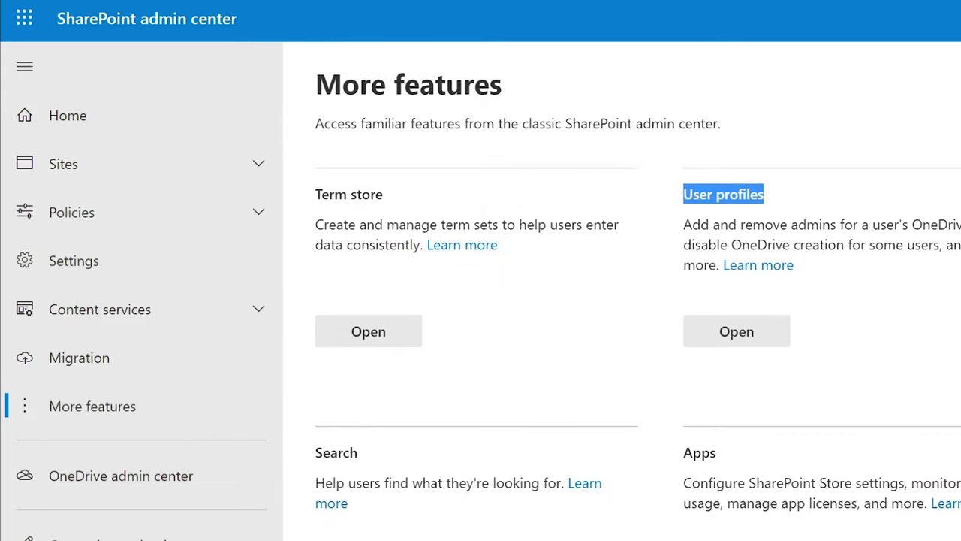
{"action": "left_click", "coordinate": [743, 330]}
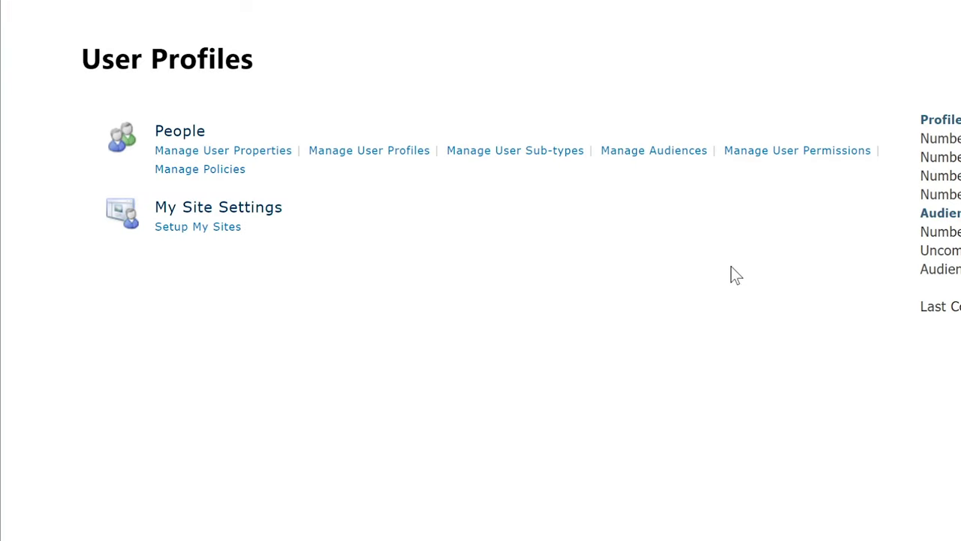
{"action": "left_click", "coordinate": [373, 153]}
- Search for the user's profile and choose Manage Personal Site from its item menu
{"action": "left_click", "coordinate": [297, 187]}
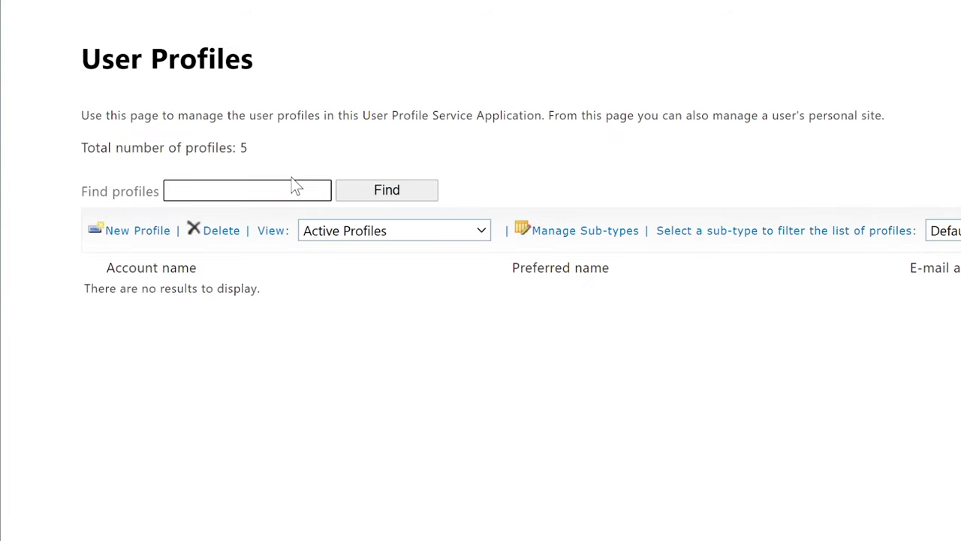
{"action": "type", "text": "sally"}
{"action": "left_click", "coordinate": [368, 189]}
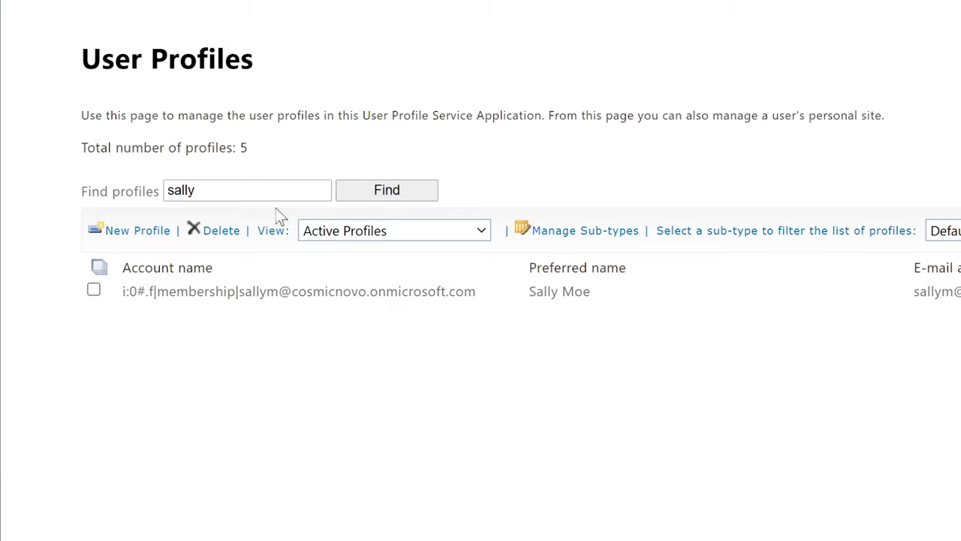
{"action": "mouse_move", "coordinate": [508, 297]}
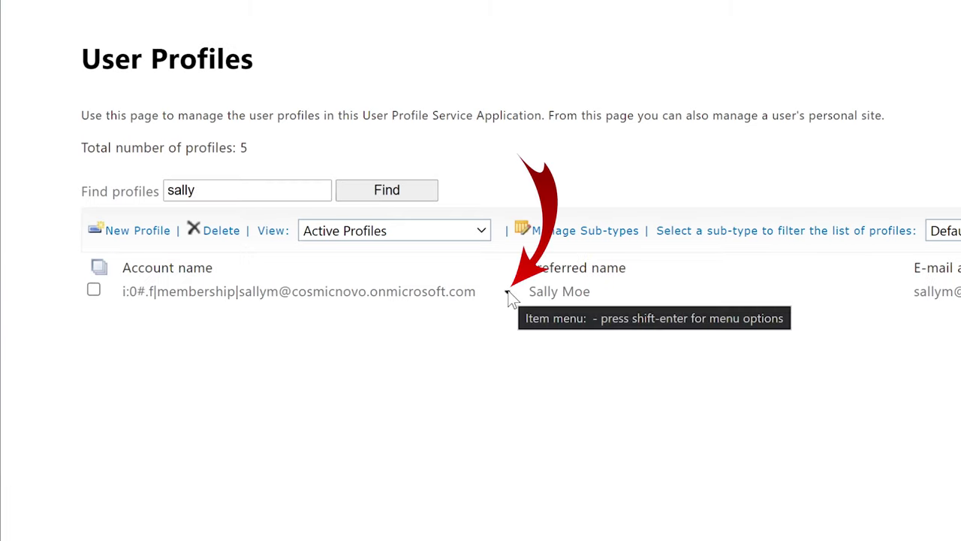
{"action": "left_click", "coordinate": [508, 294]}
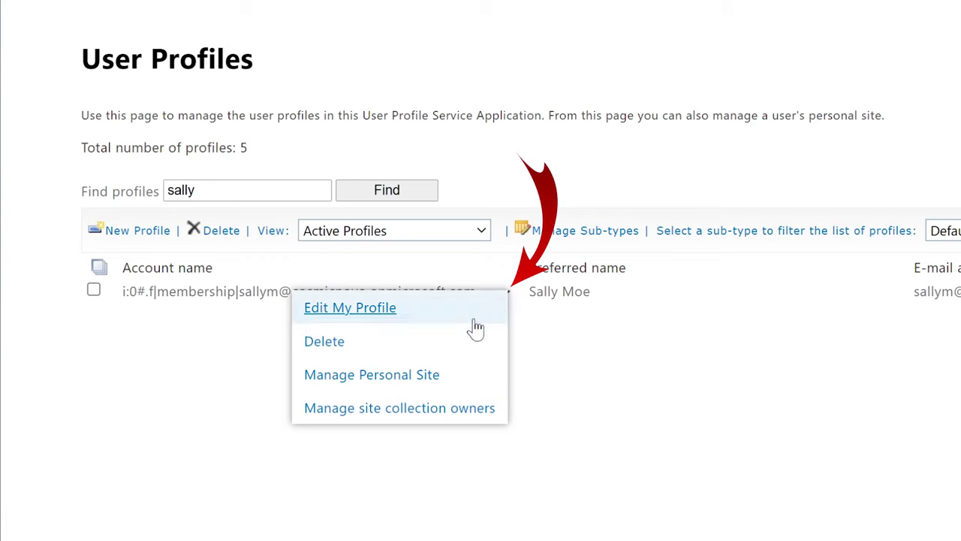
{"action": "left_click", "coordinate": [417, 378]}
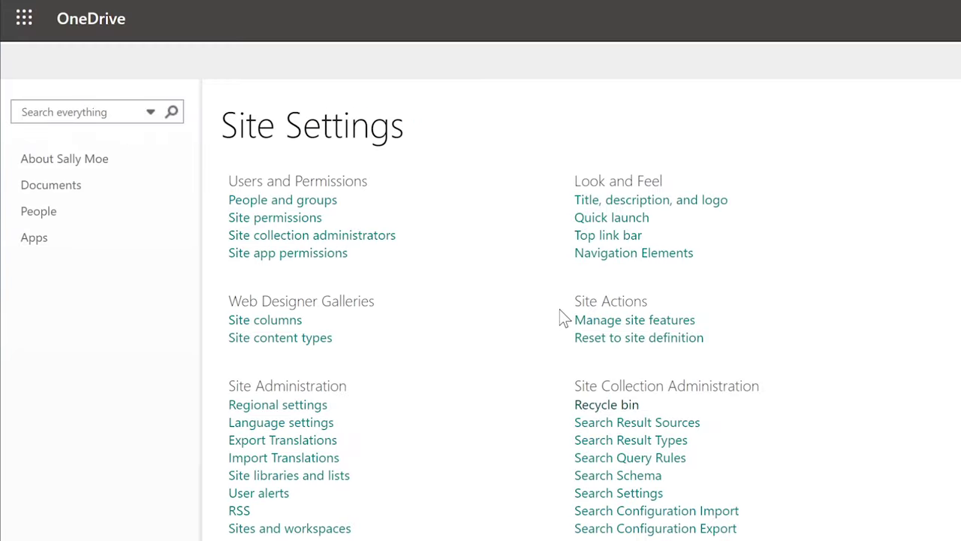
- Restore the deleted 5c8ecb7b… item from the site collection recycle bin
{"action": "left_click", "coordinate": [603, 405]}
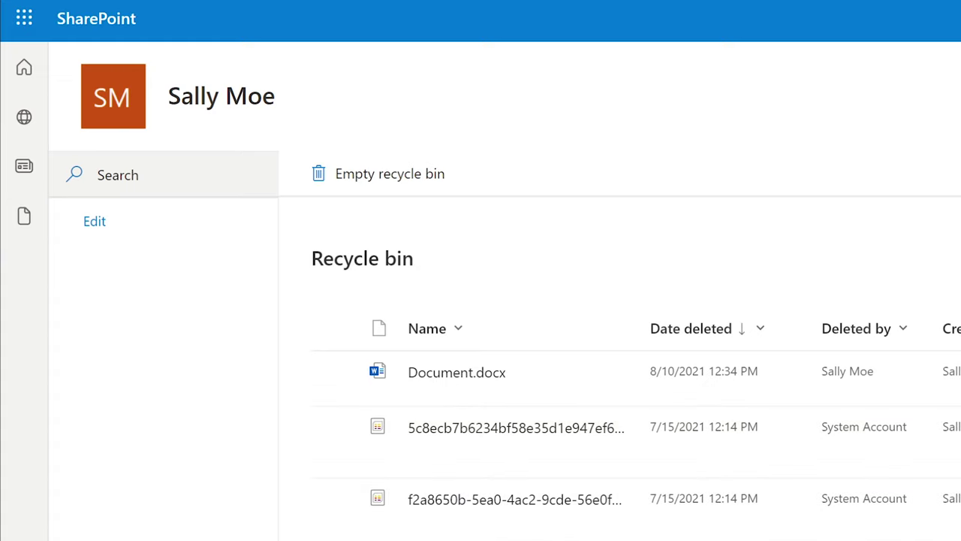
{"action": "left_click", "coordinate": [335, 428]}
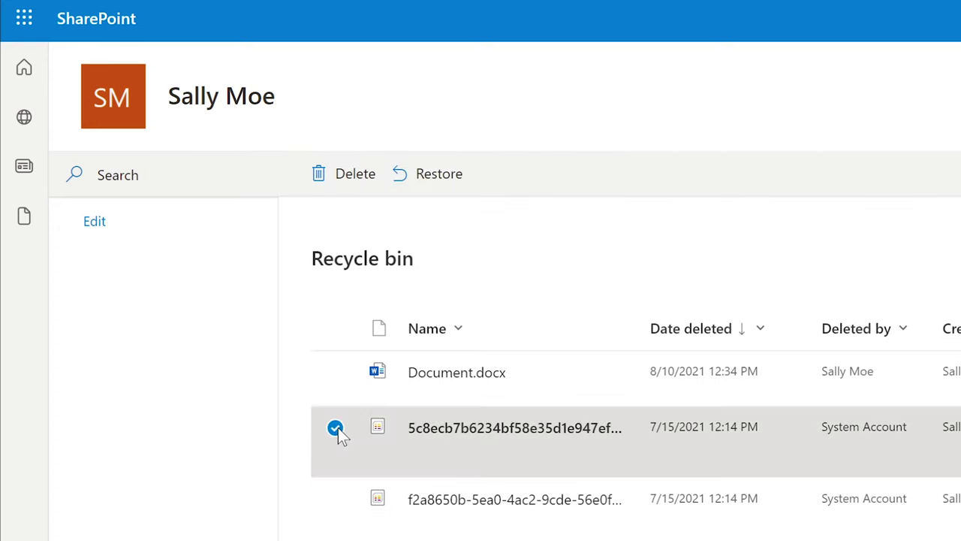
{"action": "left_click", "coordinate": [434, 178]}
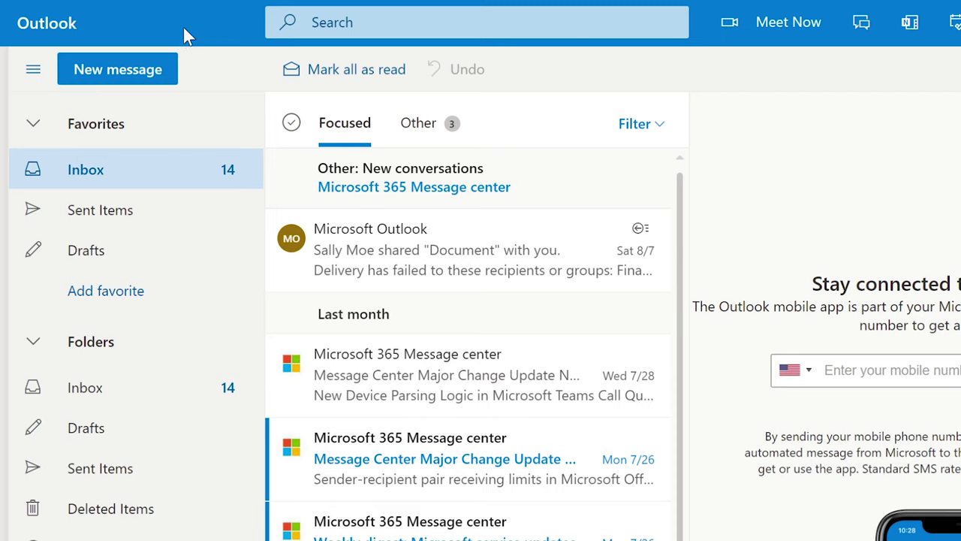
- Start a new Outlook message with the From field set to the shared finance mailbox address
{"action": "left_click", "coordinate": [123, 78]}
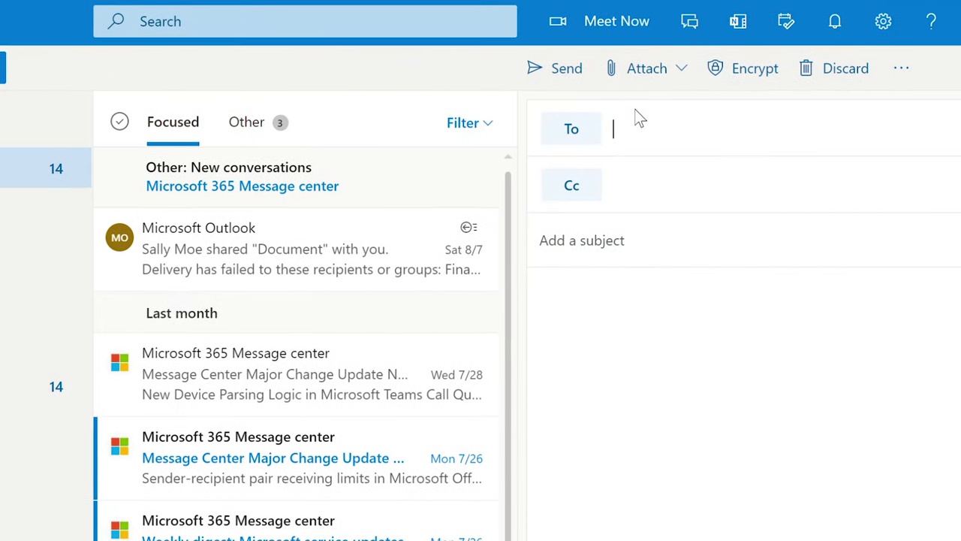
{"action": "left_click", "coordinate": [905, 69]}
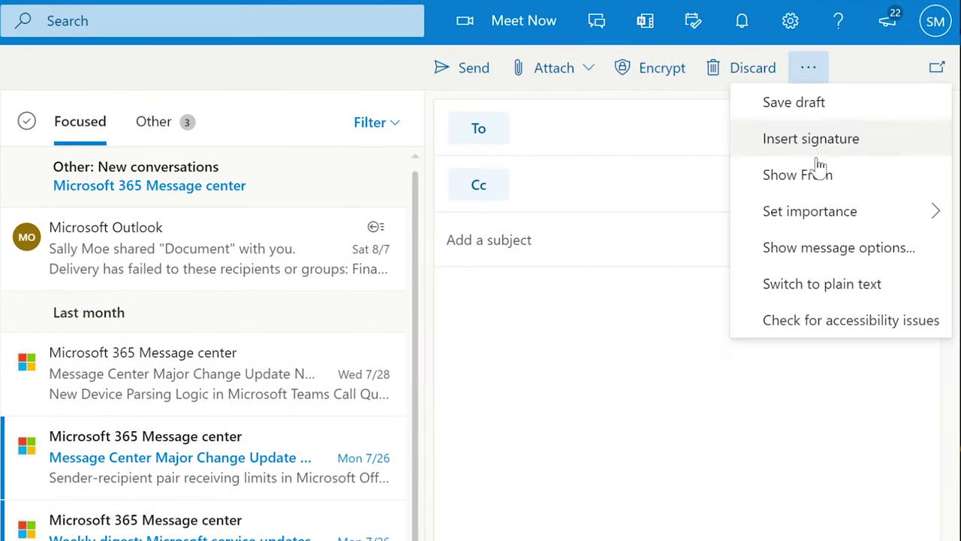
{"action": "left_click", "coordinate": [806, 185]}
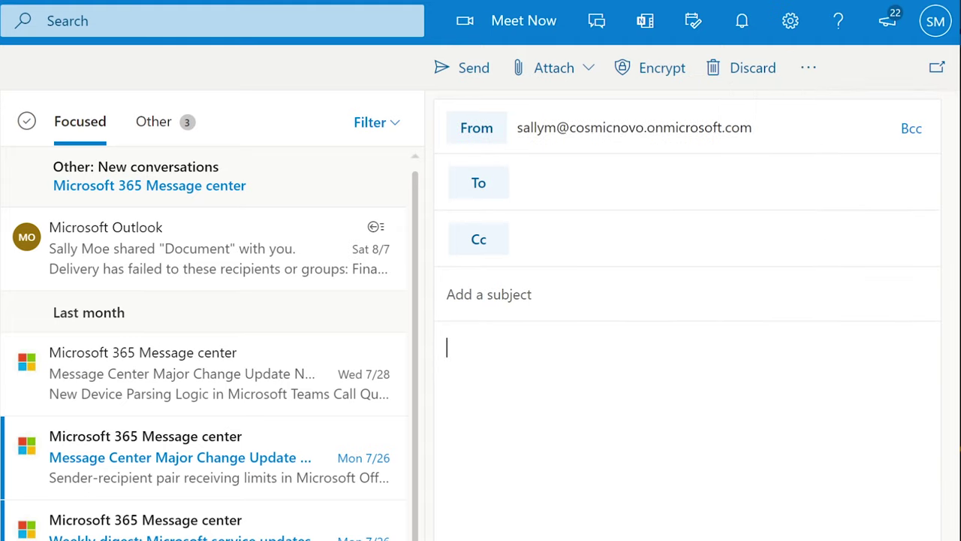
{"action": "left_click", "coordinate": [480, 132]}
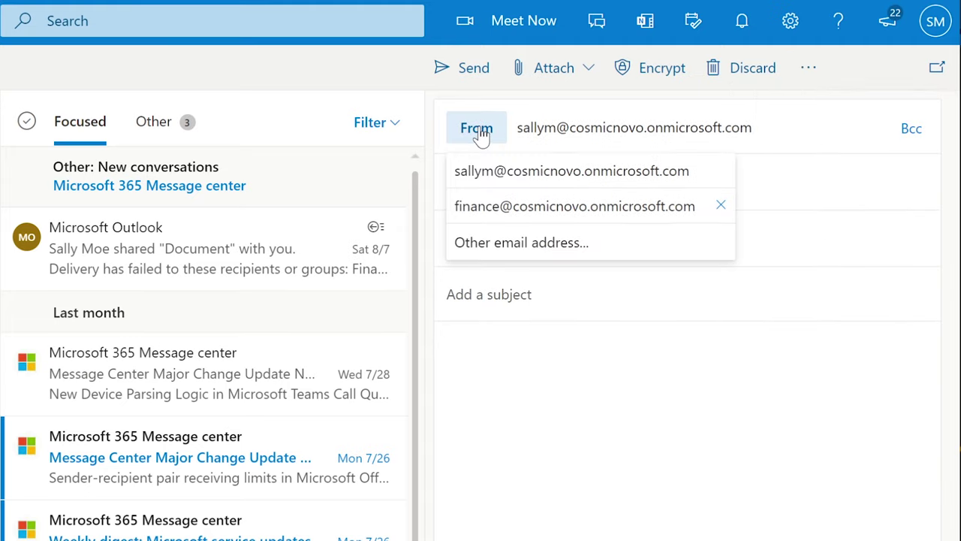
{"action": "left_click", "coordinate": [489, 211]}
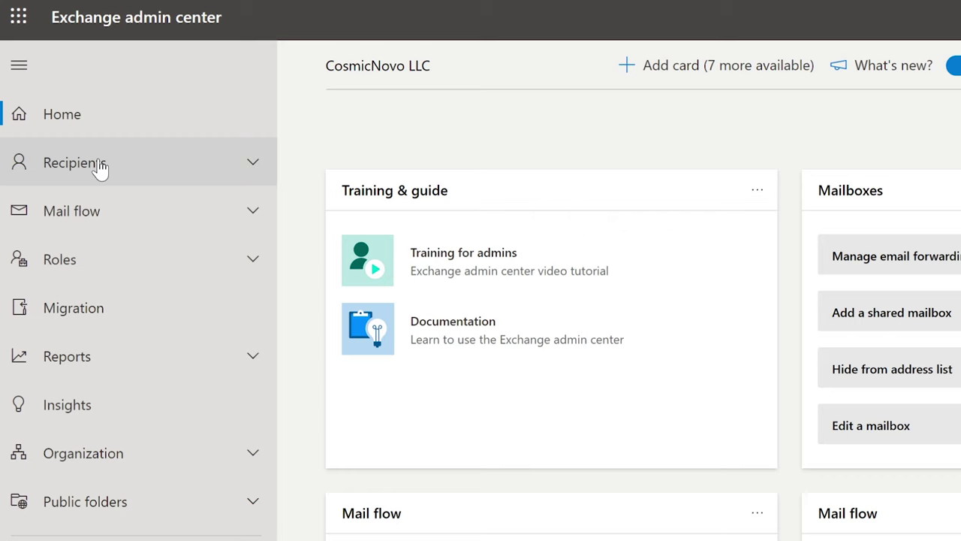
- Open FinancialDPT MailBox under Recipients > Mailboxes and edit its Send as delegation
{"action": "left_click", "coordinate": [100, 170]}
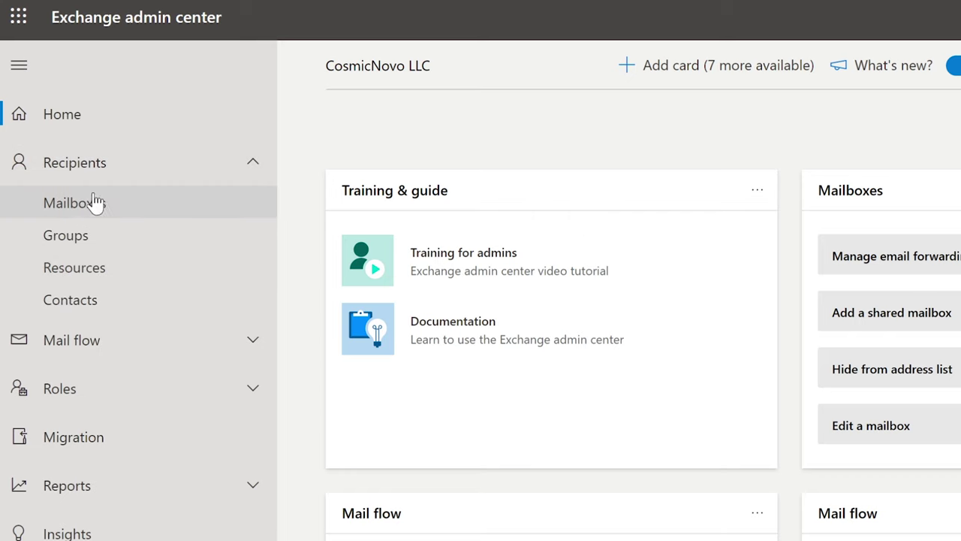
{"action": "left_click", "coordinate": [91, 204]}
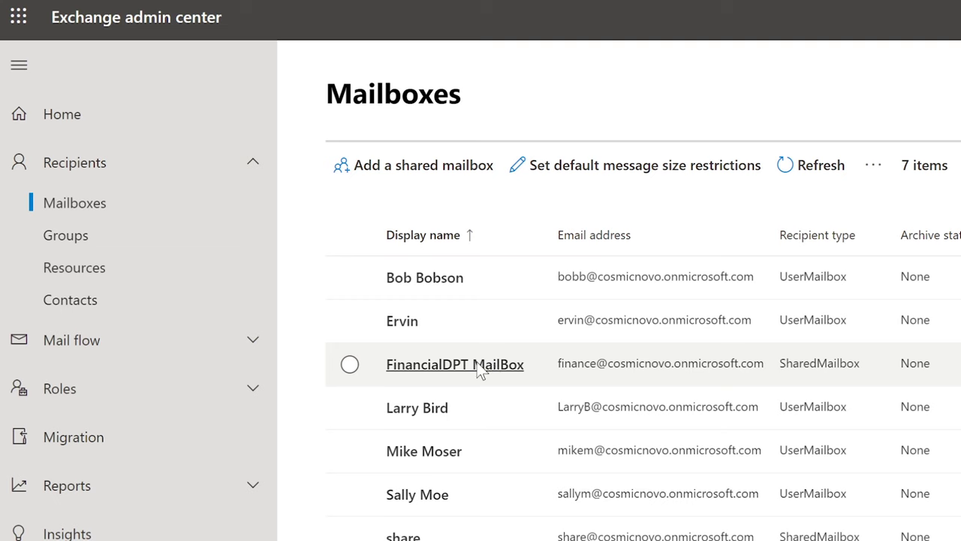
{"action": "left_click", "coordinate": [441, 363]}
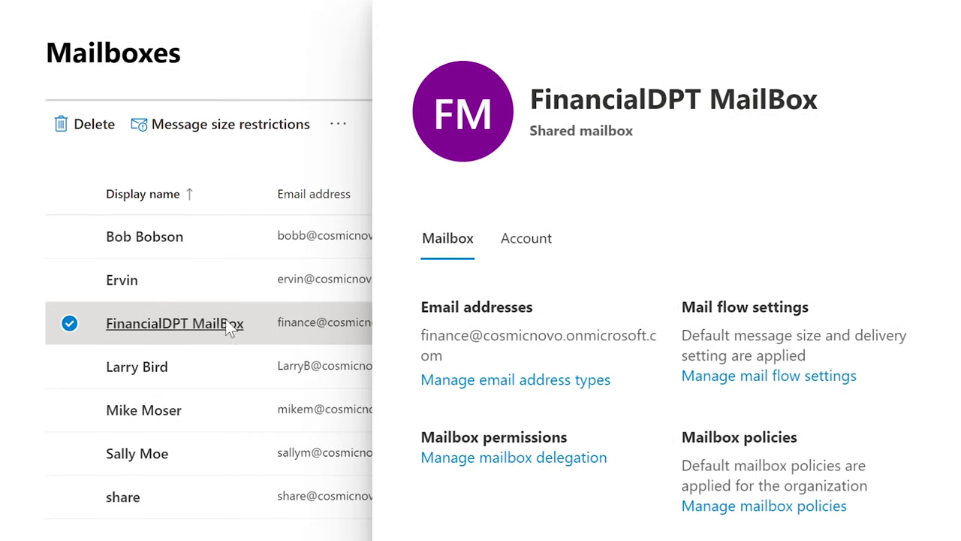
{"action": "left_click_drag", "start_coordinate": [593, 439], "coordinate": [421, 436]}
{"action": "left_click", "coordinate": [491, 458]}
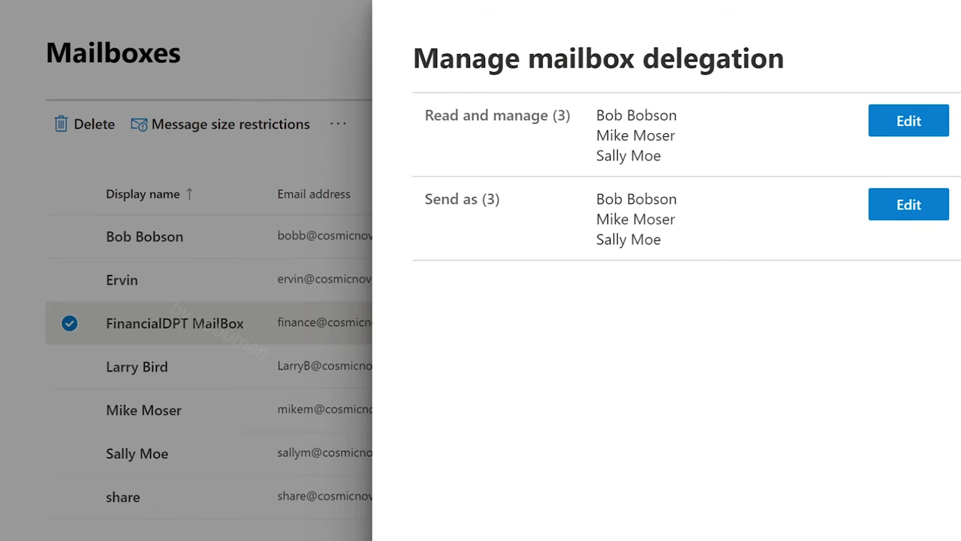
{"action": "left_click", "coordinate": [892, 206]}
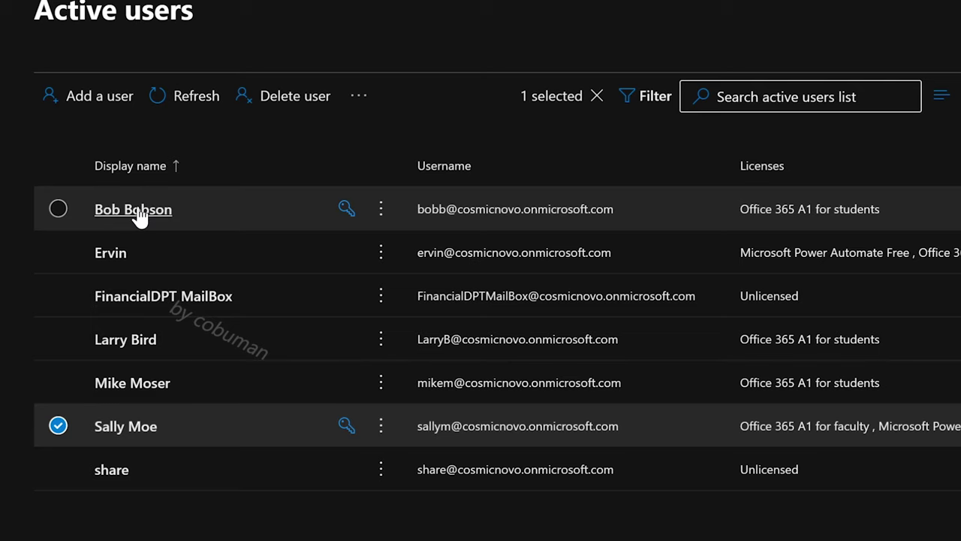
- Change the user's roles to Admin center access with the Helpdesk admin role ticked
{"action": "left_click", "coordinate": [132, 341]}
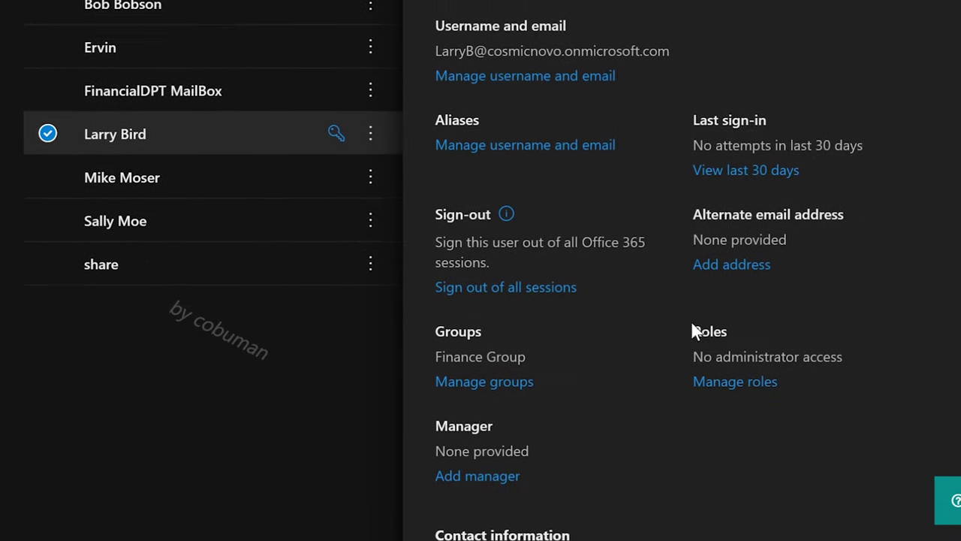
{"action": "left_click_drag", "start_coordinate": [823, 338], "coordinate": [691, 313]}
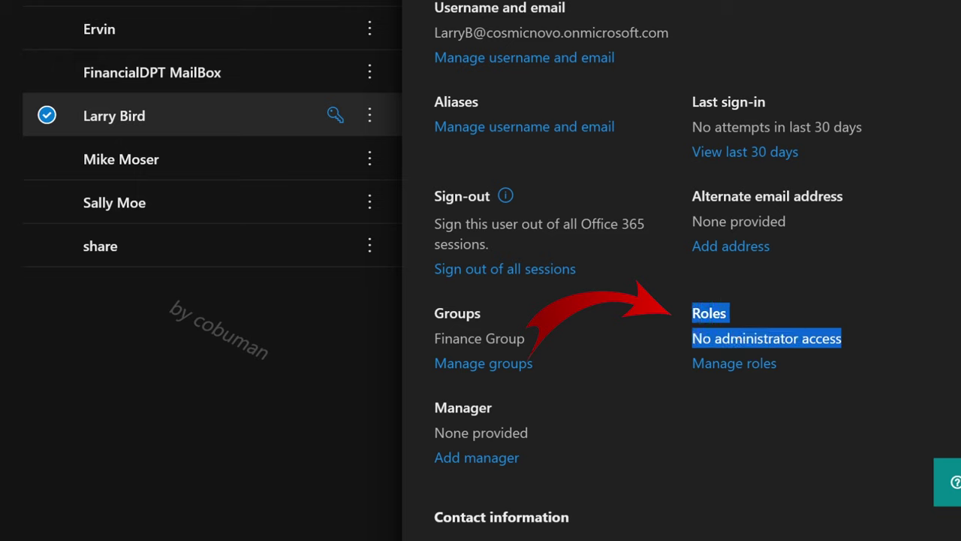
{"action": "left_click", "coordinate": [728, 364]}
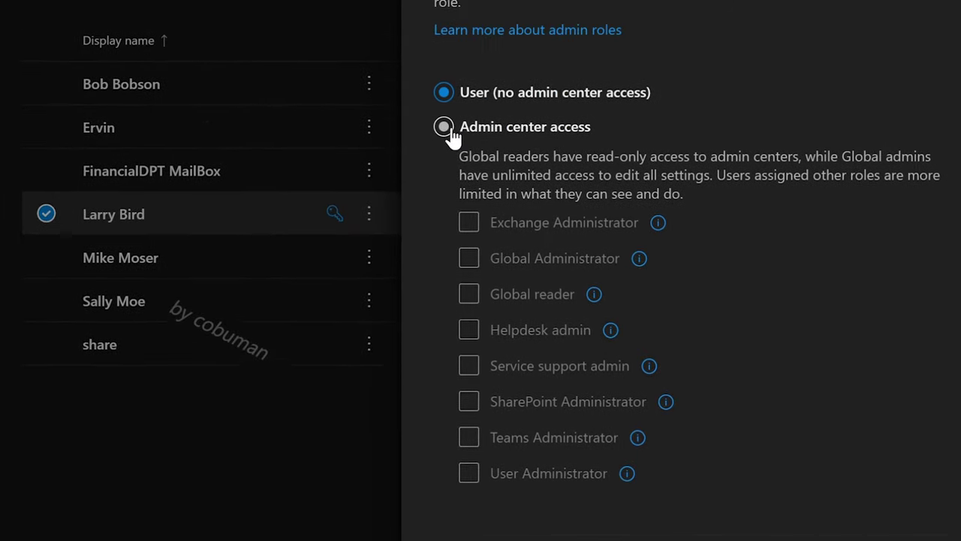
{"action": "left_click", "coordinate": [445, 177]}
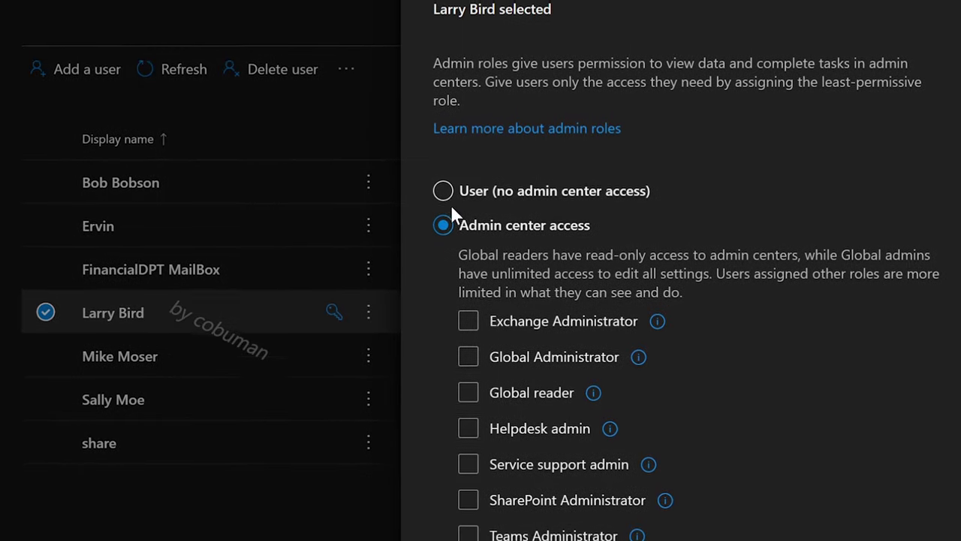
{"action": "left_click", "coordinate": [444, 142]}
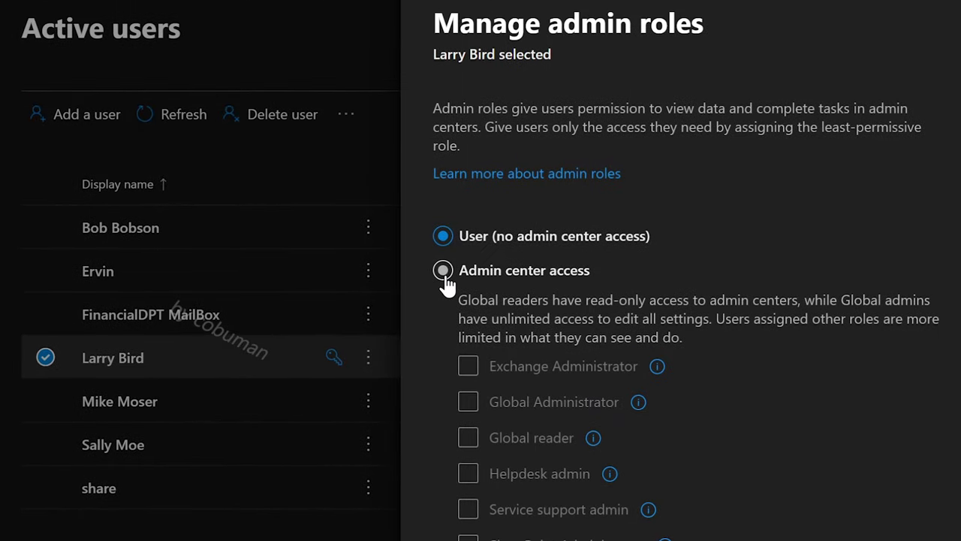
{"action": "left_click", "coordinate": [443, 272]}
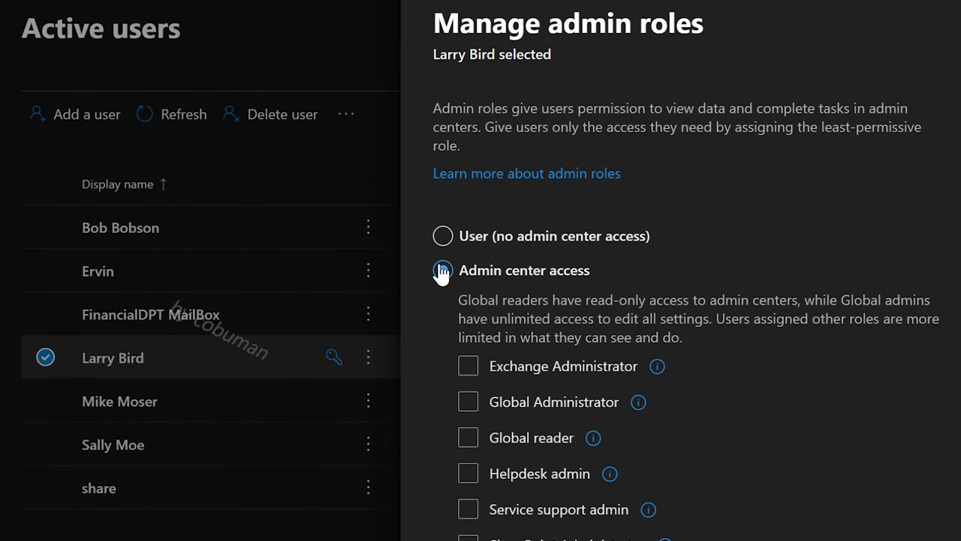
{"action": "left_click", "coordinate": [467, 474]}
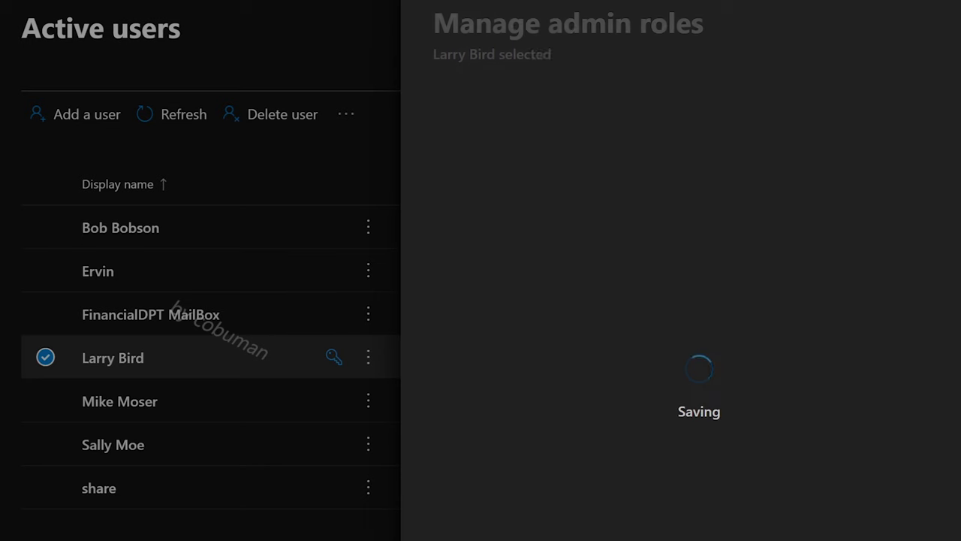
{"action": "scroll", "coordinate": [609, 504], "scroll_direction": "down", "scroll_amount": 2}
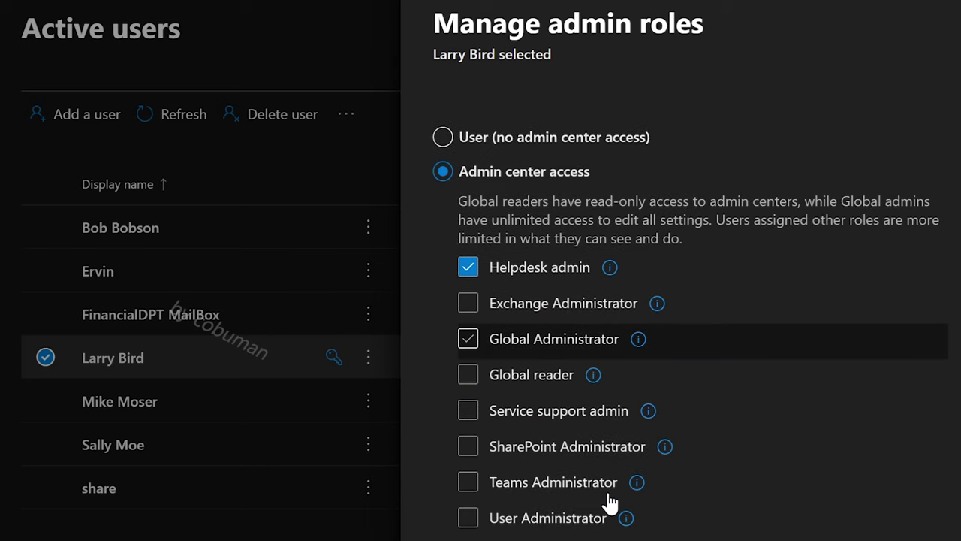